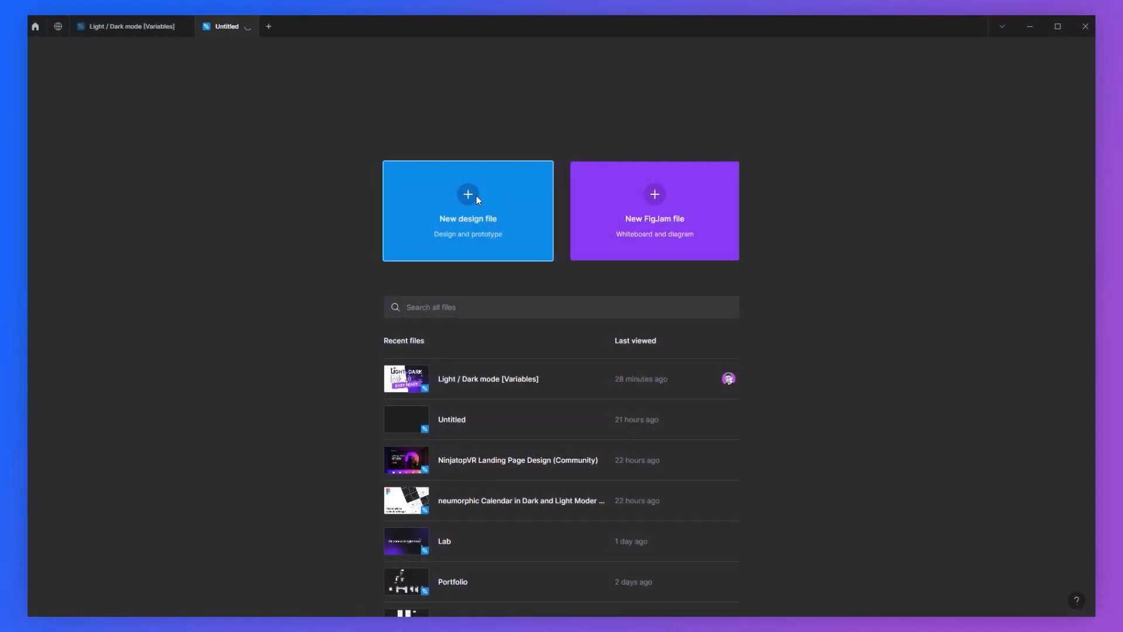
# Step: Create a new design file
pyautogui.click(477, 197)
pyautogui.moveTo(375, 185); pyautogui.dragTo(679, 425)
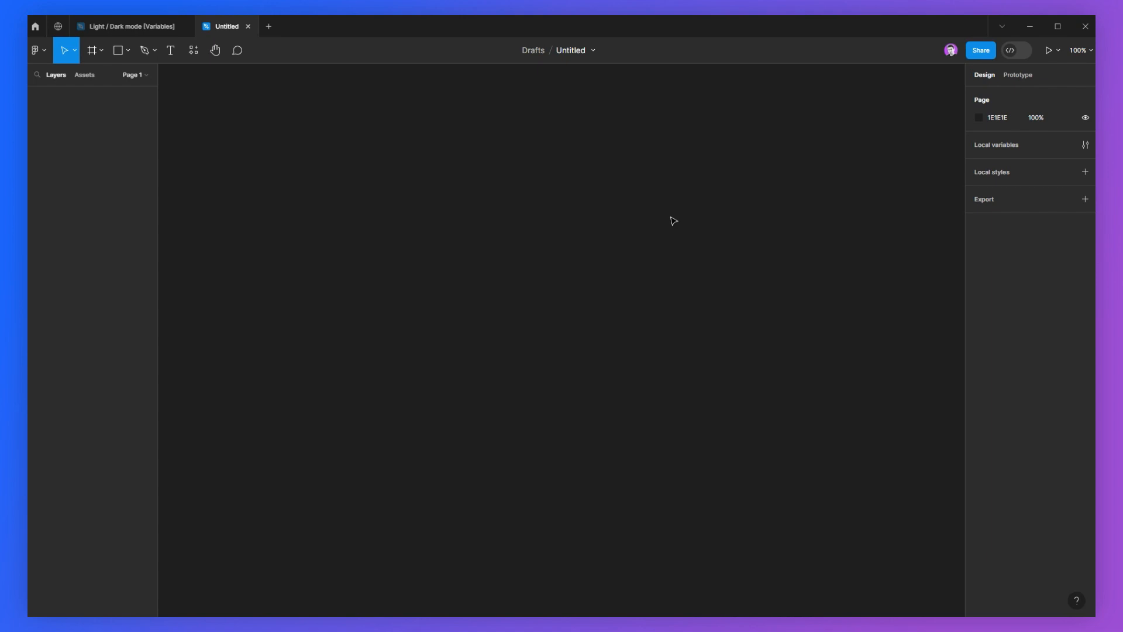
# Step: Move the file into the Nicolas Lab project
pyautogui.click(594, 50)
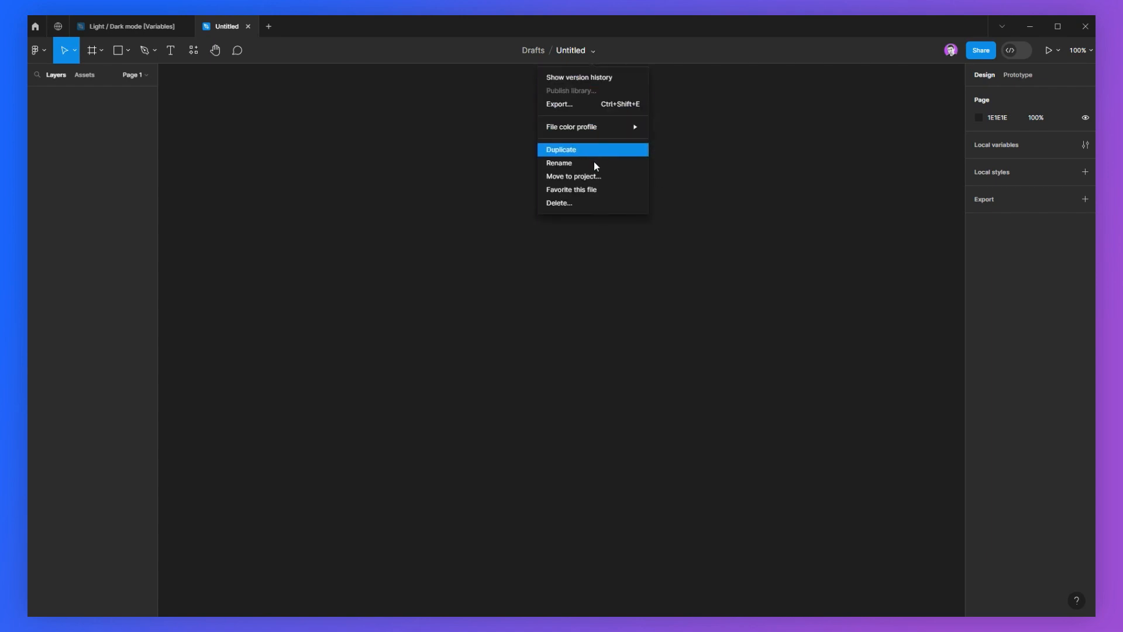
pyautogui.click(559, 182)
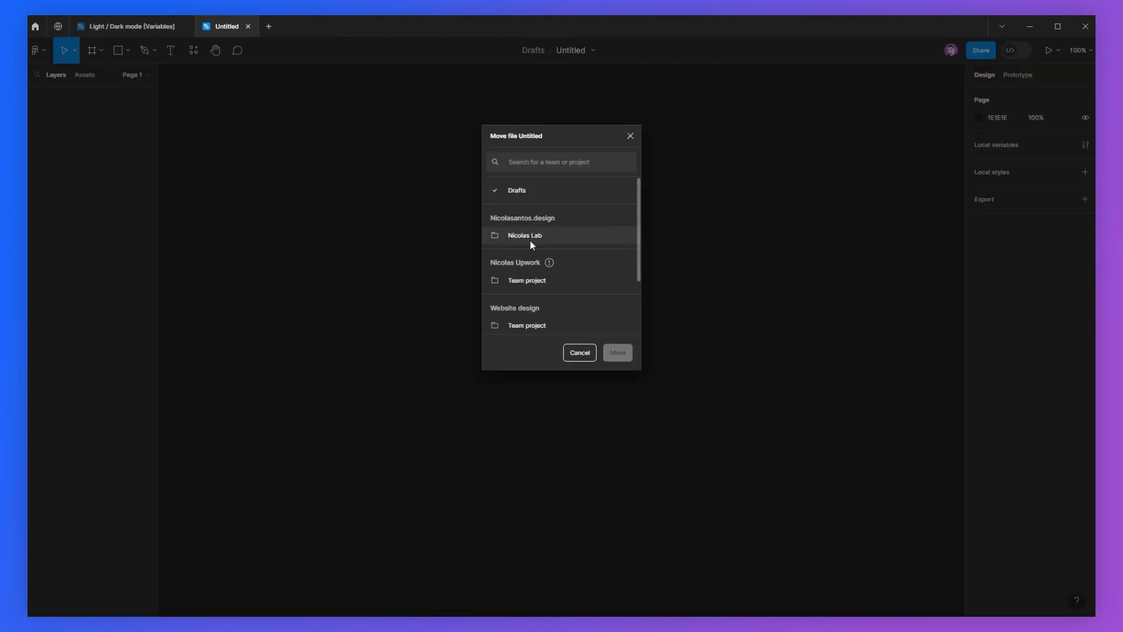
pyautogui.click(516, 236)
pyautogui.click(614, 353)
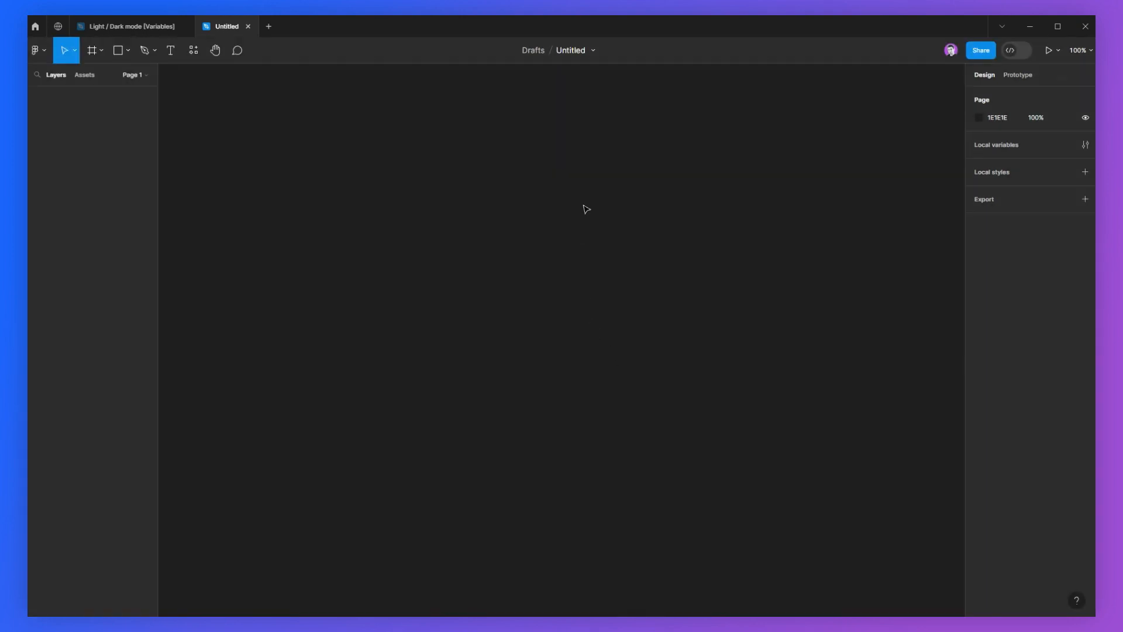
# Step: Draw a frame about 112 × 43
pyautogui.moveTo(663, 138); pyautogui.dragTo(562, 333)
pyautogui.click(92, 52)
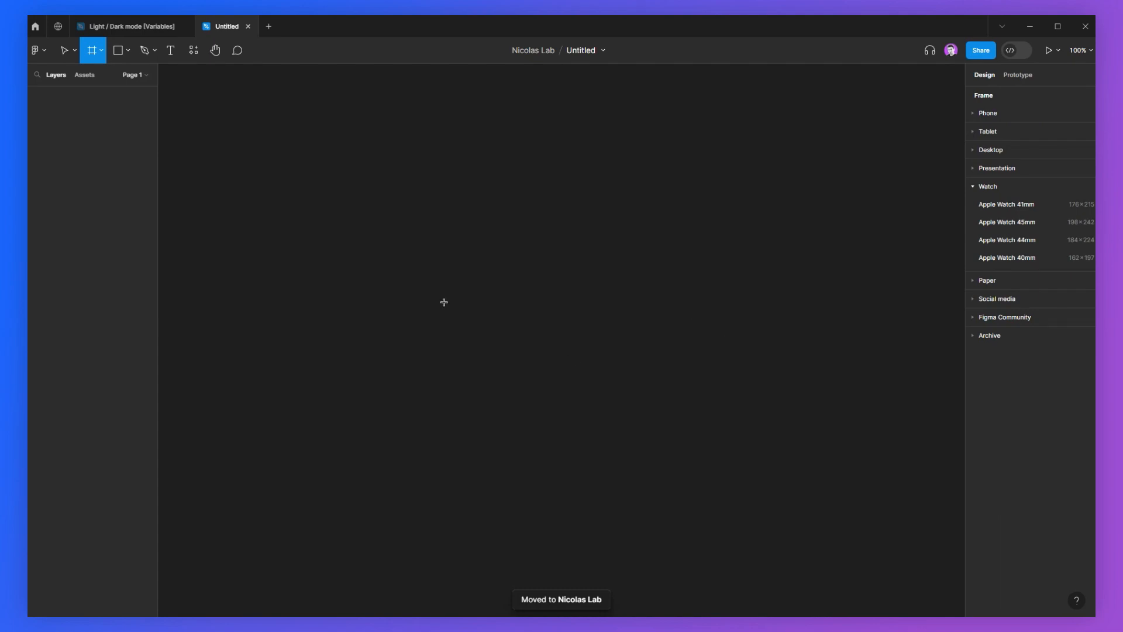
pyautogui.moveTo(356, 306)
pyautogui.mouseDown()
pyautogui.moveTo(438, 343)
pyautogui.moveTo(418, 330)
pyautogui.mouseUp()
pyautogui.scroll(10, 354, 322)
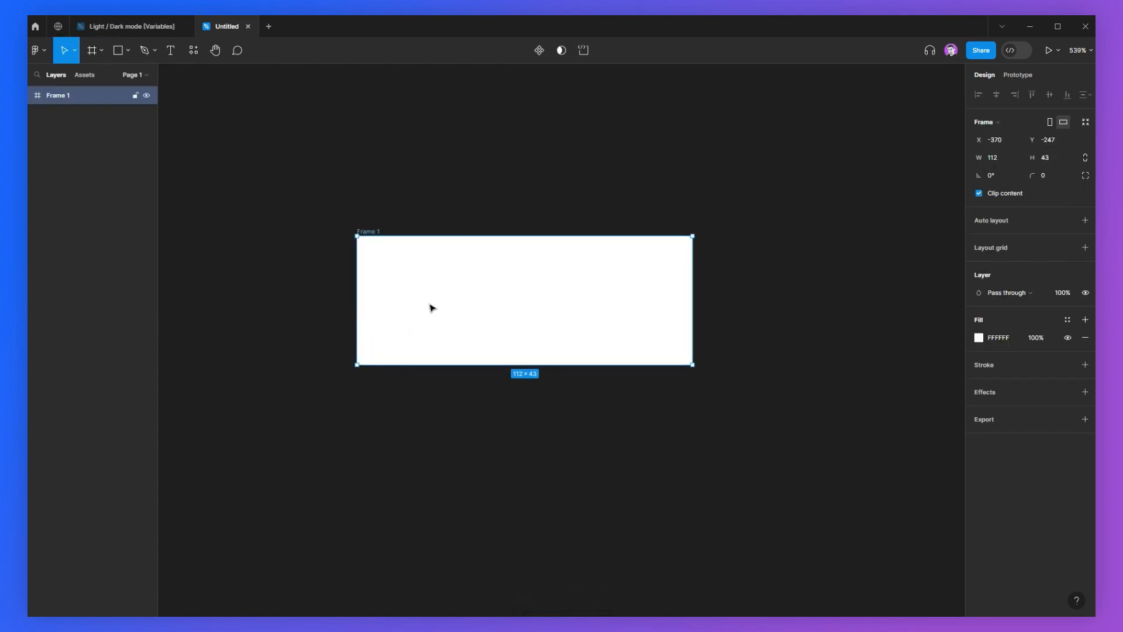
# Step: Change the frame's fill from white to orange
pyautogui.click(981, 338)
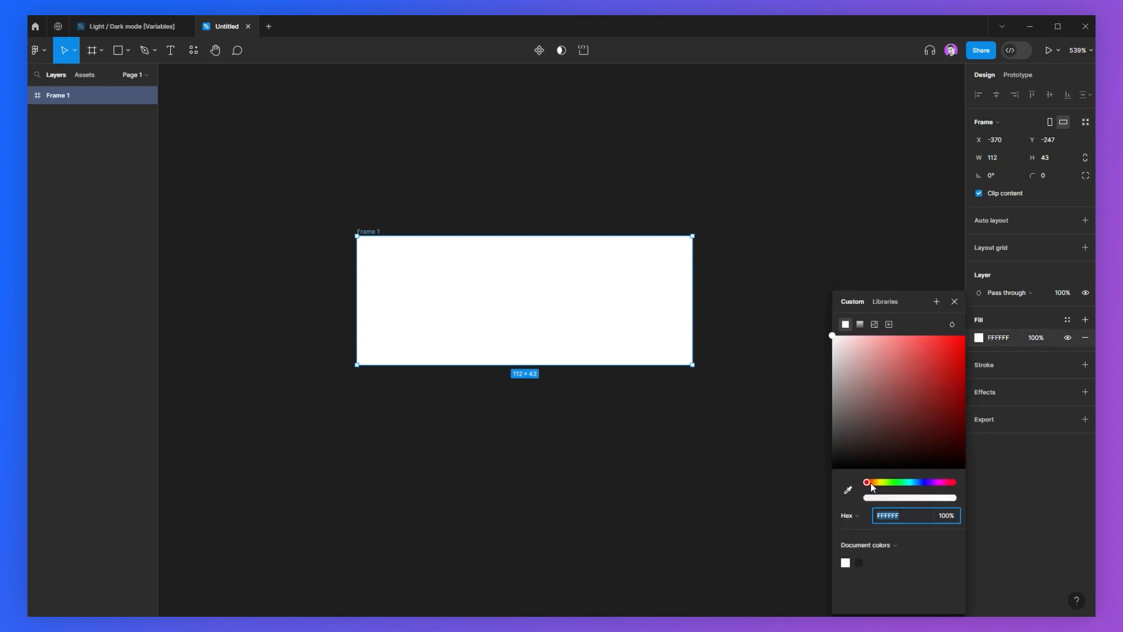
pyautogui.moveTo(871, 484); pyautogui.dragTo(874, 484)
pyautogui.moveTo(936, 363); pyautogui.dragTo(965, 346)
# Step: Add a text layer reading "Button" inside the frame
pyautogui.press('t')
pyautogui.click(433, 210)
pyautogui.write('Button')
# Step: Apply auto layout to the frame and adjust its padding and corner radius
pyautogui.click(747, 201)
pyautogui.moveTo(495, 212); pyautogui.dragTo(527, 294)
pyautogui.moveTo(330, 189); pyautogui.dragTo(775, 421)
pyautogui.hotkey('shift', 'a')
pyautogui.moveTo(1034, 296); pyautogui.dragTo(976, 296)
pyautogui.moveTo(1032, 193); pyautogui.dragTo(1035, 193)
# Step: Style the button text as Inter Semi Bold 16 with a 24 line height
pyautogui.moveTo(479, 297); pyautogui.dragTo(509, 289)
pyautogui.doubleClick(509, 289)
pyautogui.click(999, 288)
pyautogui.click(990, 310)
pyautogui.click(1075, 283)
pyautogui.click(1057, 331)
pyautogui.click(1052, 285)
pyautogui.press('Tab')
pyautogui.write('24')
pyautogui.press('Tab')
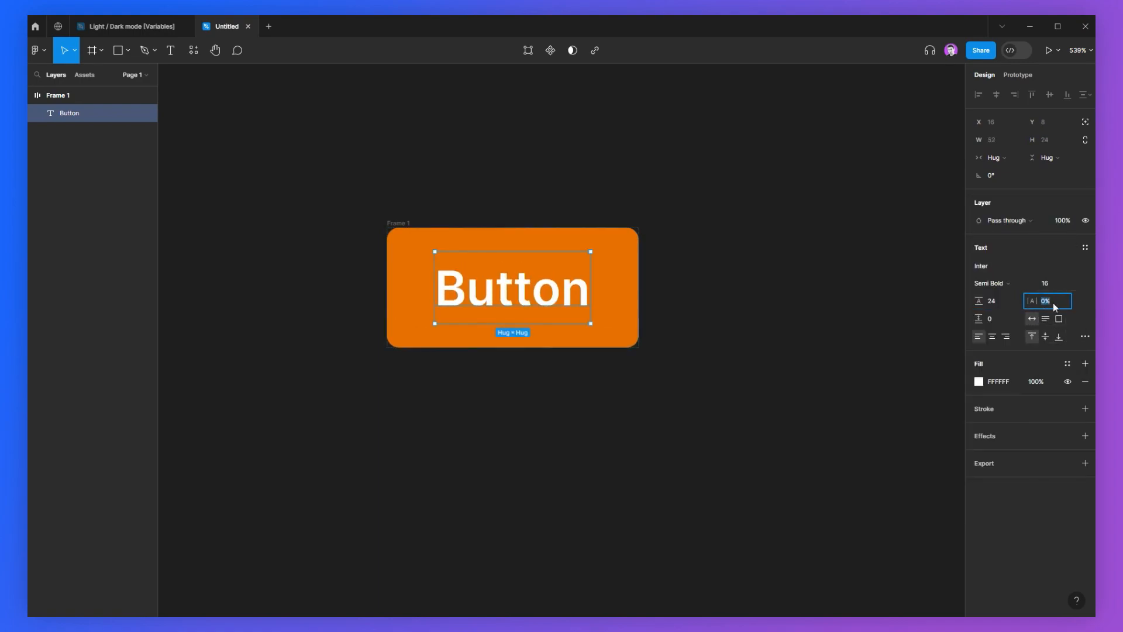
# Step: Draw a larger frame around the button
pyautogui.click(690, 310)
pyautogui.scroll(-4, 537, 318)
pyautogui.scroll(3, 585, 328)
pyautogui.scroll(-1, 472, 215)
pyautogui.press('f')
pyautogui.moveTo(322, 159)
pyautogui.mouseDown()
pyautogui.moveTo(681, 371)
pyautogui.moveTo(689, 404)
pyautogui.mouseUp()
pyautogui.click(506, 280)
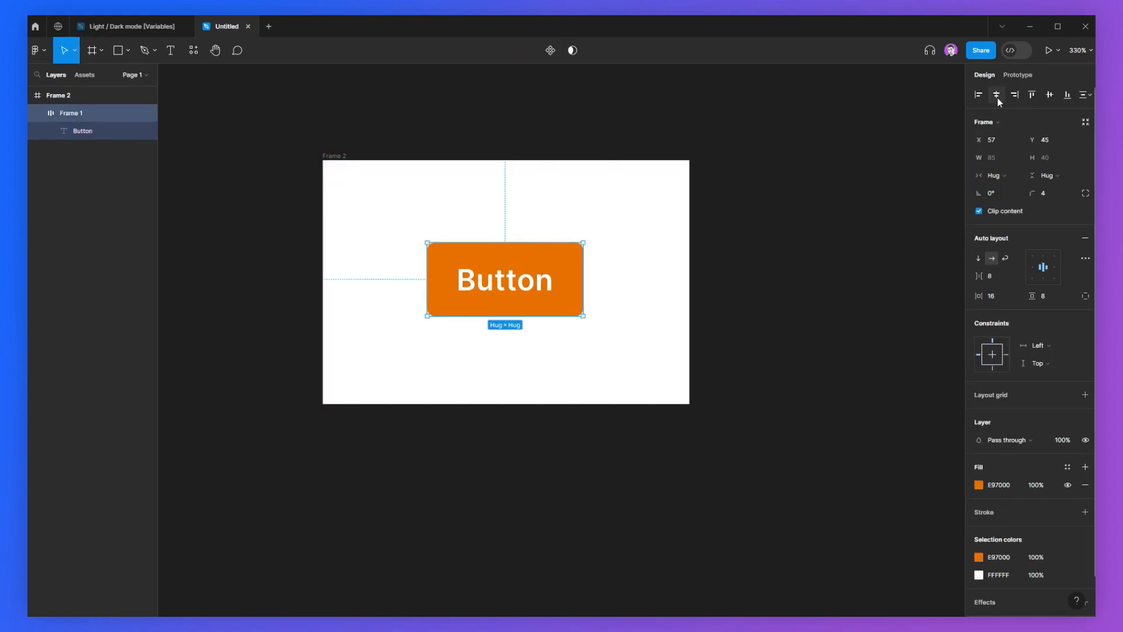
# Step: Center the button in the larger frame with center constraints and adjust its orange fill
pyautogui.click(1049, 94)
pyautogui.click(988, 355)
pyautogui.click(992, 350)
pyautogui.click(978, 485)
pyautogui.moveTo(964, 347); pyautogui.dragTo(967, 336)
# Step: Rename the outer frame Light
pyautogui.click(732, 293)
pyautogui.doubleClick(334, 198)
pyautogui.write('Light')
pyautogui.press('Return')
# Step: Duplicate the Light frame beside it and rename the copy Dark
pyautogui.scroll(-2, 404, 250)
pyautogui.keyDown('alt'); pyautogui.moveTo(423, 253); pyautogui.dragTo(709, 254); pyautogui.keyUp('alt')
pyautogui.scroll(1, 710, 254)
pyautogui.doubleClick(570, 217)
pyautogui.write('Dark')
pyautogui.click(735, 199)
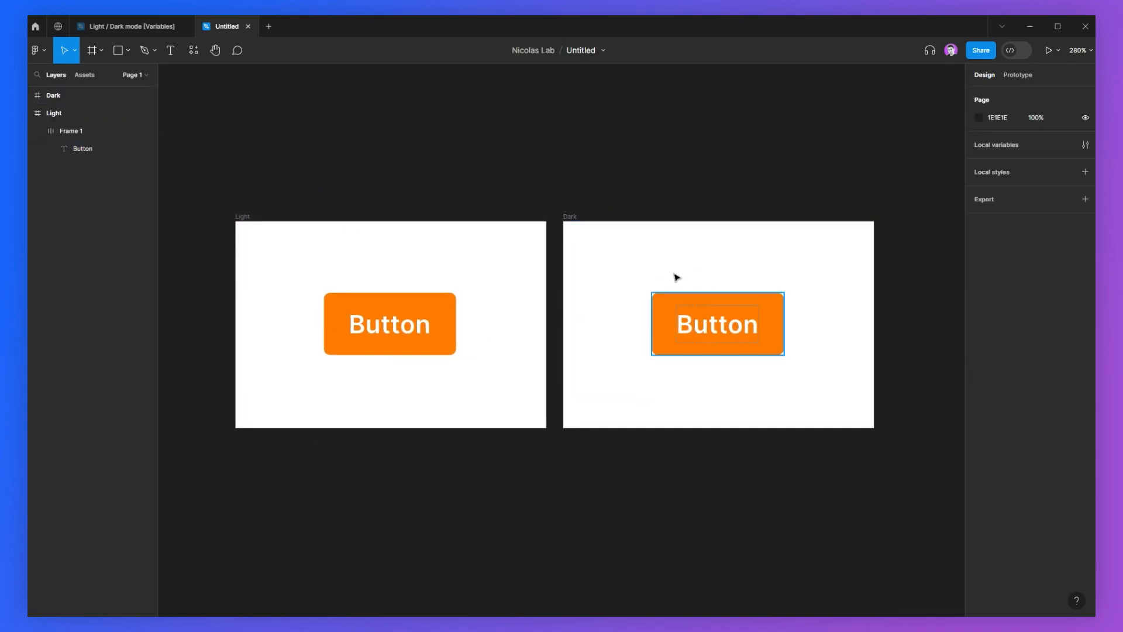
# Step: Set the Light frame's background to a pale blue EEFBFF
pyautogui.click(243, 216)
pyautogui.click(979, 338)
pyautogui.click(916, 482)
pyautogui.moveTo(836, 340); pyautogui.dragTo(842, 329)
# Step: Set the Dark frame's background to a dark navy
pyautogui.click(570, 217)
pyautogui.click(980, 337)
pyautogui.moveTo(880, 419); pyautogui.dragTo(888, 441)
# Step: Set the Dark button's text color to 141E26
pyautogui.moveTo(727, 328); pyautogui.dragTo(702, 329)
pyautogui.doubleClick(702, 328)
pyautogui.click(979, 381)
pyautogui.click(885, 563)
pyautogui.moveTo(887, 441); pyautogui.dragTo(896, 448)
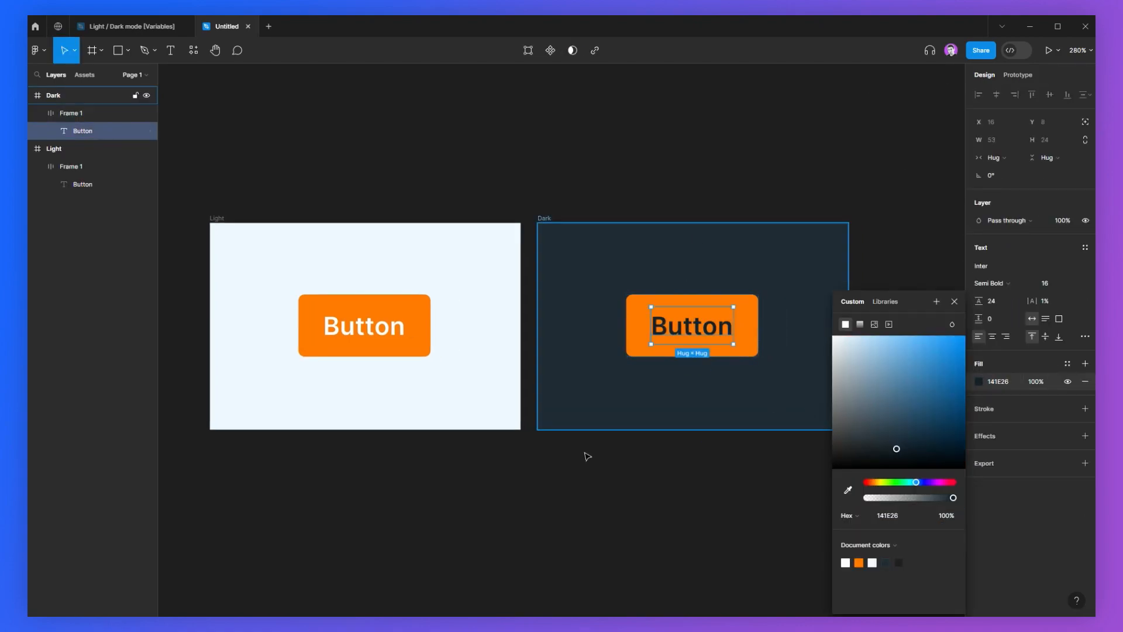
pyautogui.click(721, 452)
# Step: Adjust the Dark button's orange fill color
pyautogui.scroll(-2, 721, 452)
pyautogui.click(672, 350)
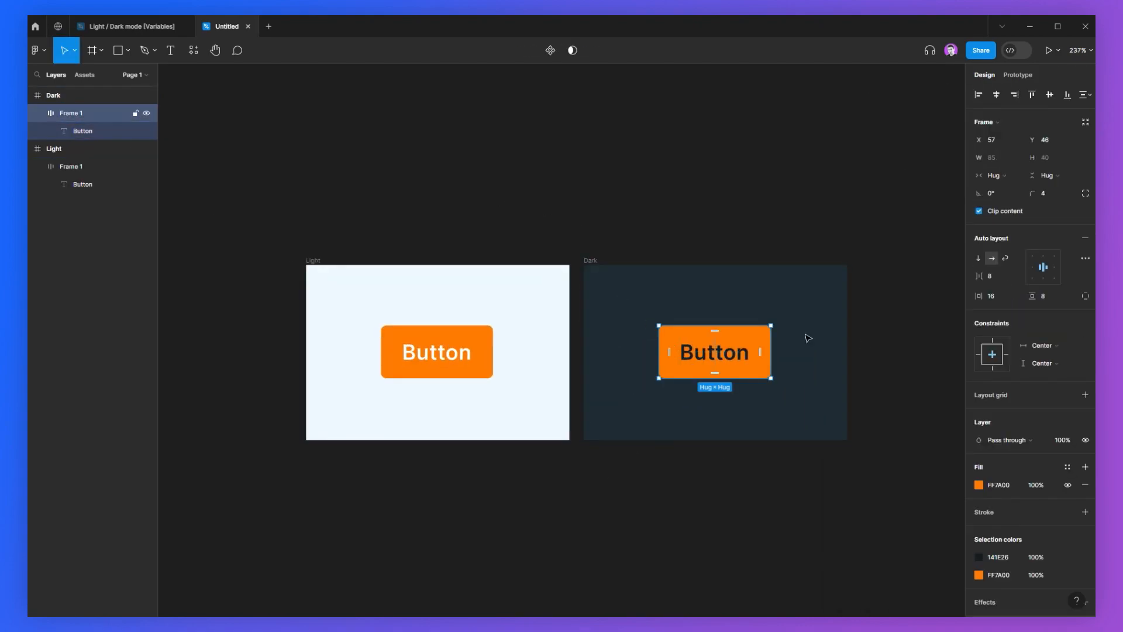
pyautogui.click(979, 485)
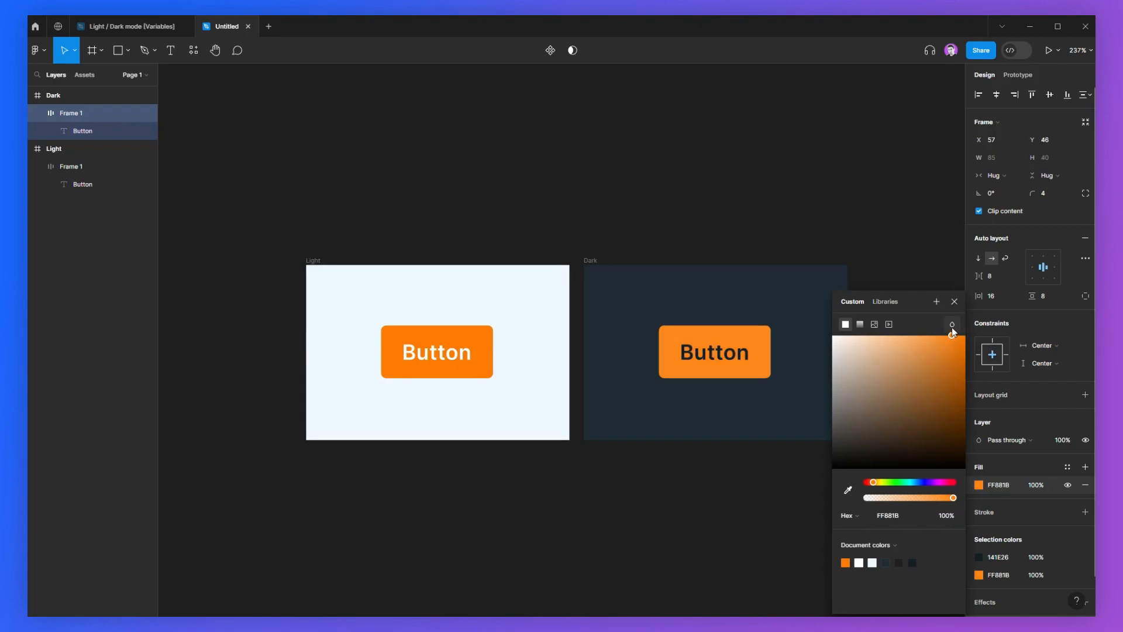
pyautogui.click(692, 251)
pyautogui.scroll(-2, 692, 251)
pyautogui.moveTo(286, 183); pyautogui.dragTo(895, 523)
pyautogui.scroll(3, 687, 372)
pyautogui.click(703, 441)
pyautogui.moveTo(698, 451); pyautogui.dragTo(688, 477)
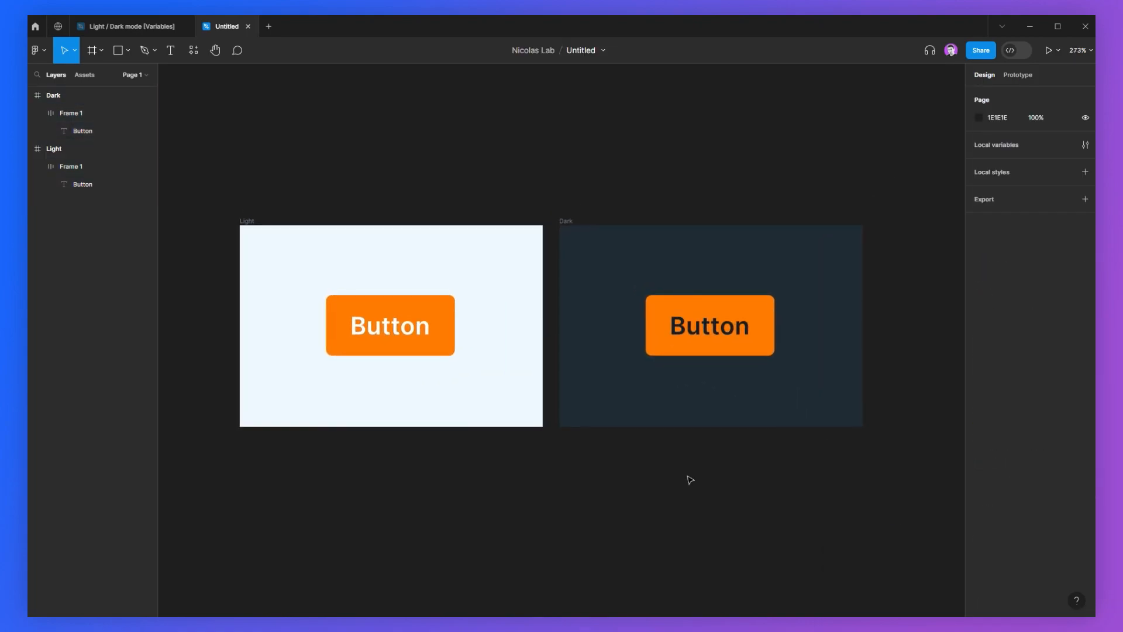
pyautogui.scroll(-2, 664, 457)
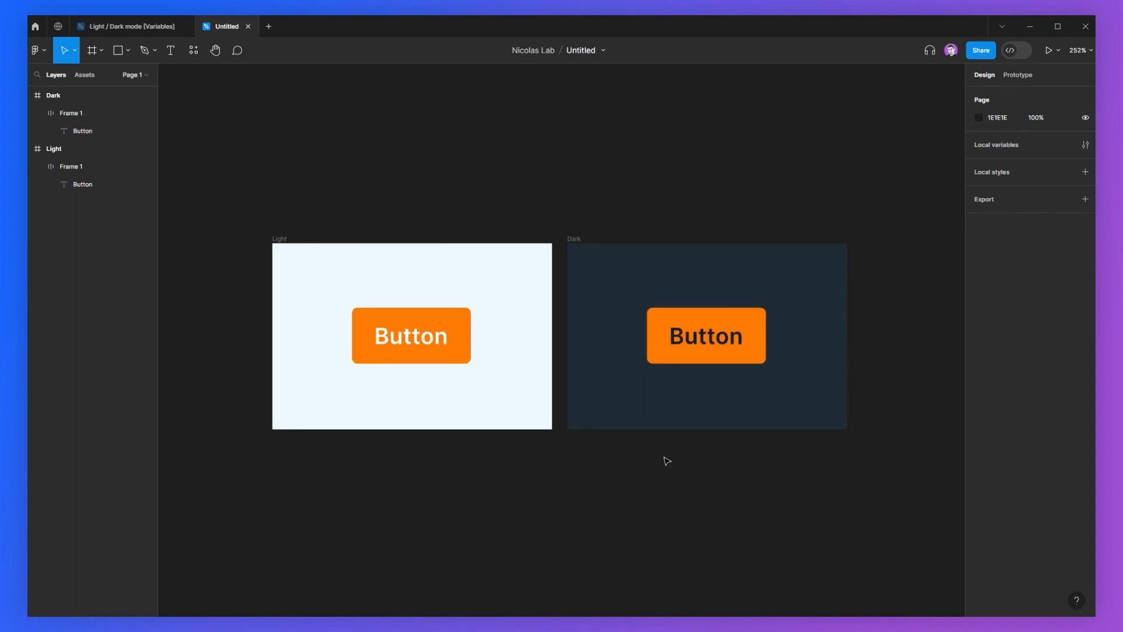
# Step: Open the local variables panel
pyautogui.click(388, 267)
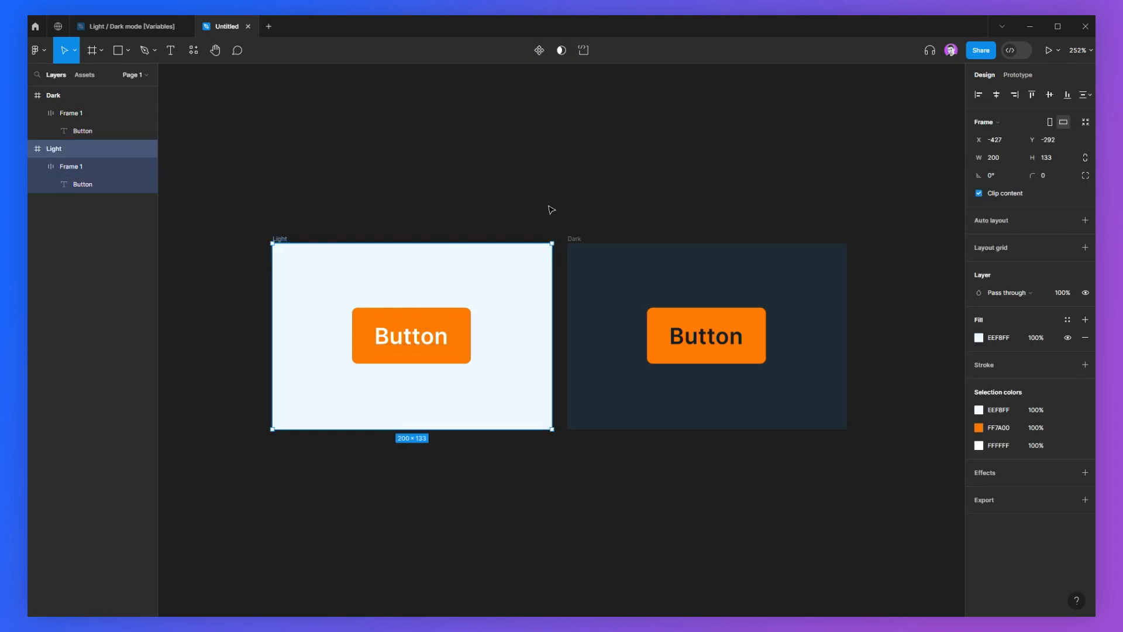
pyautogui.click(548, 207)
pyautogui.click(1100, 225)
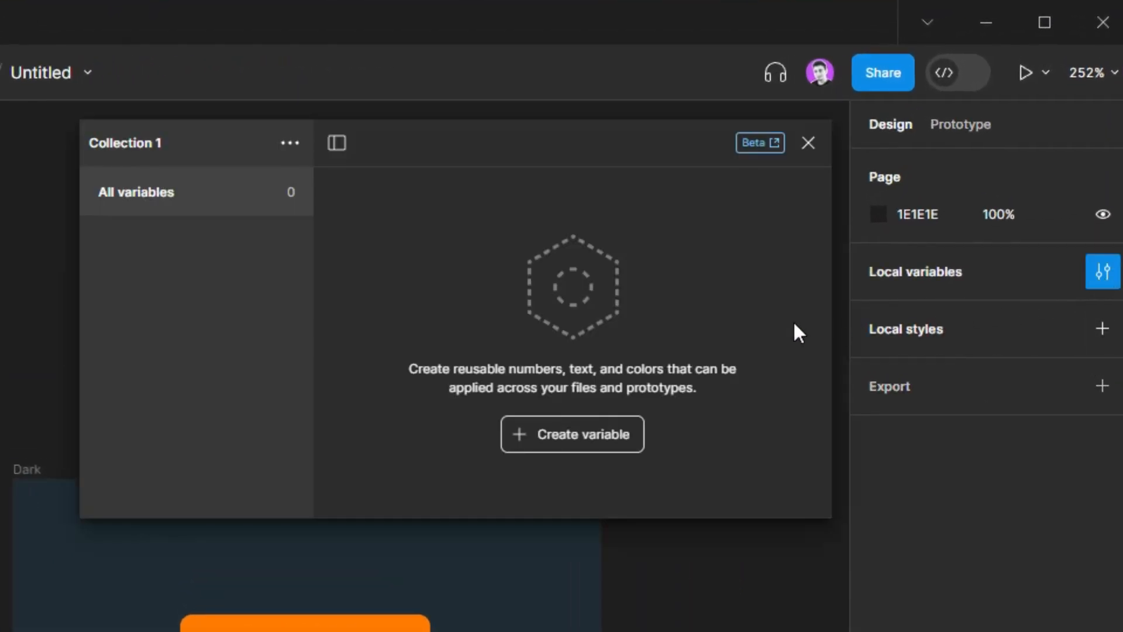
# Step: Create a color variable named background
pyautogui.click(590, 454)
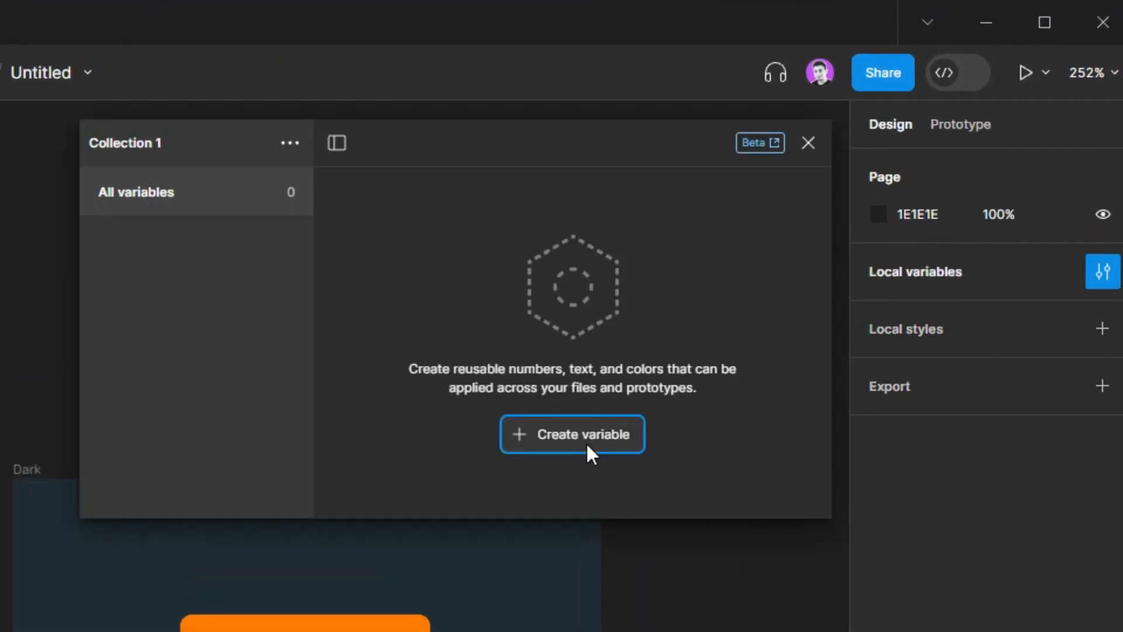
pyautogui.click(591, 491)
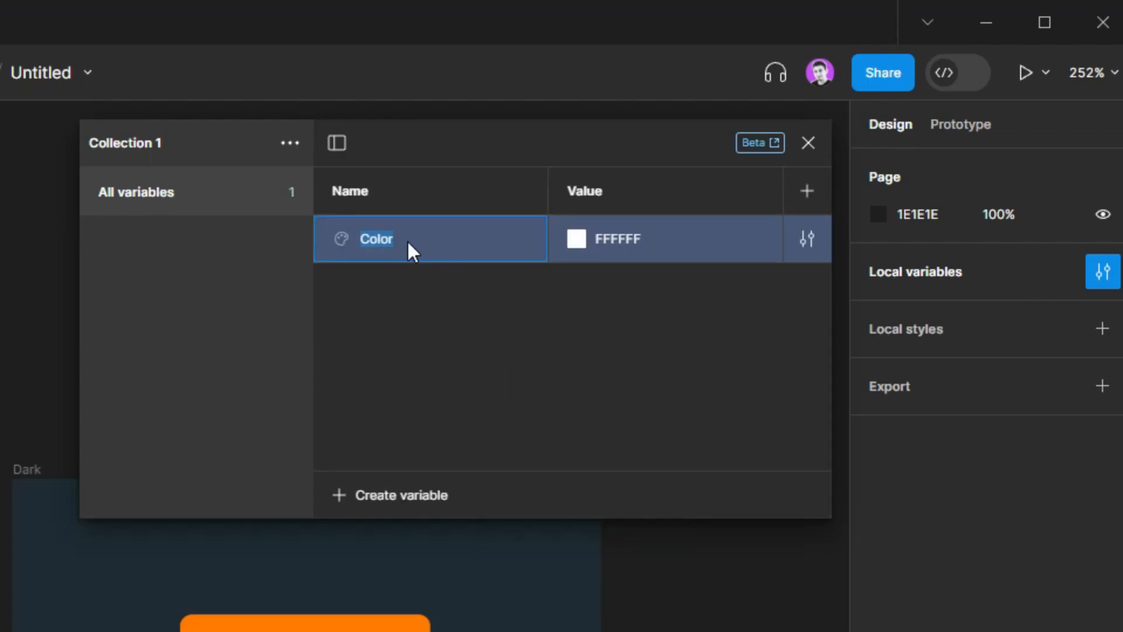
pyautogui.write('background')
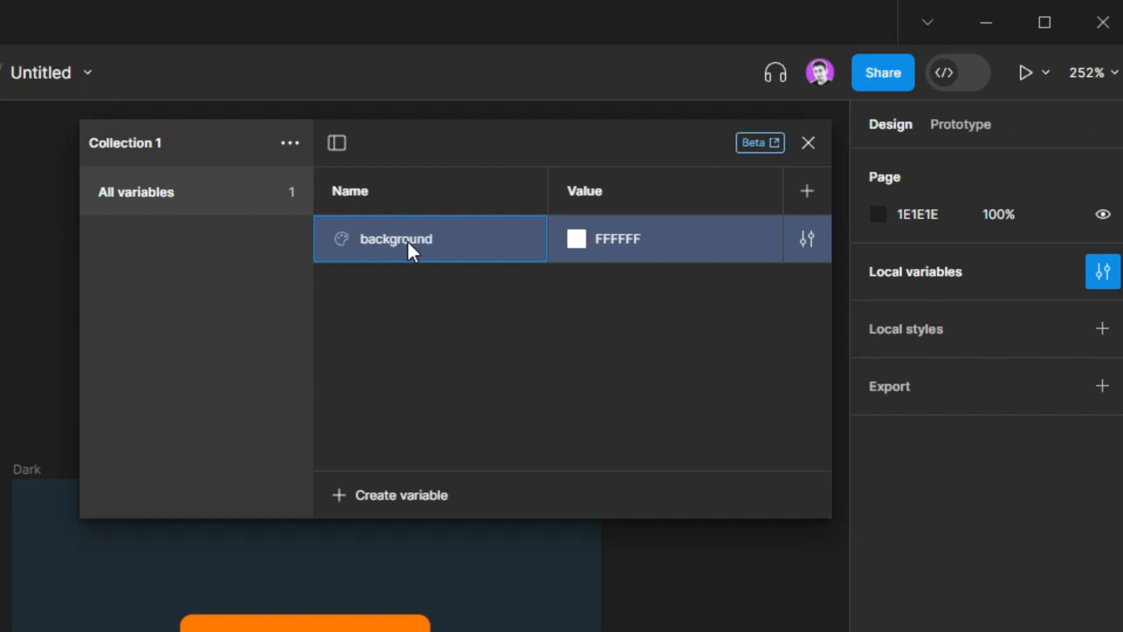
pyautogui.press('Return')
# Step: Create a second color variable named background-button
pyautogui.click(413, 496)
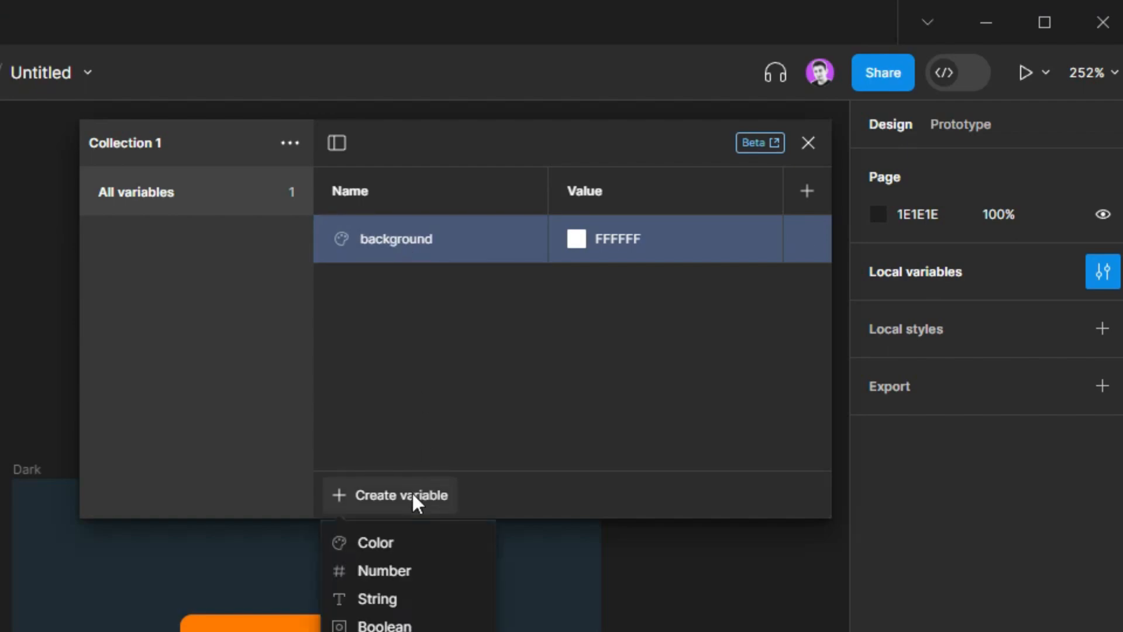
pyautogui.click(395, 546)
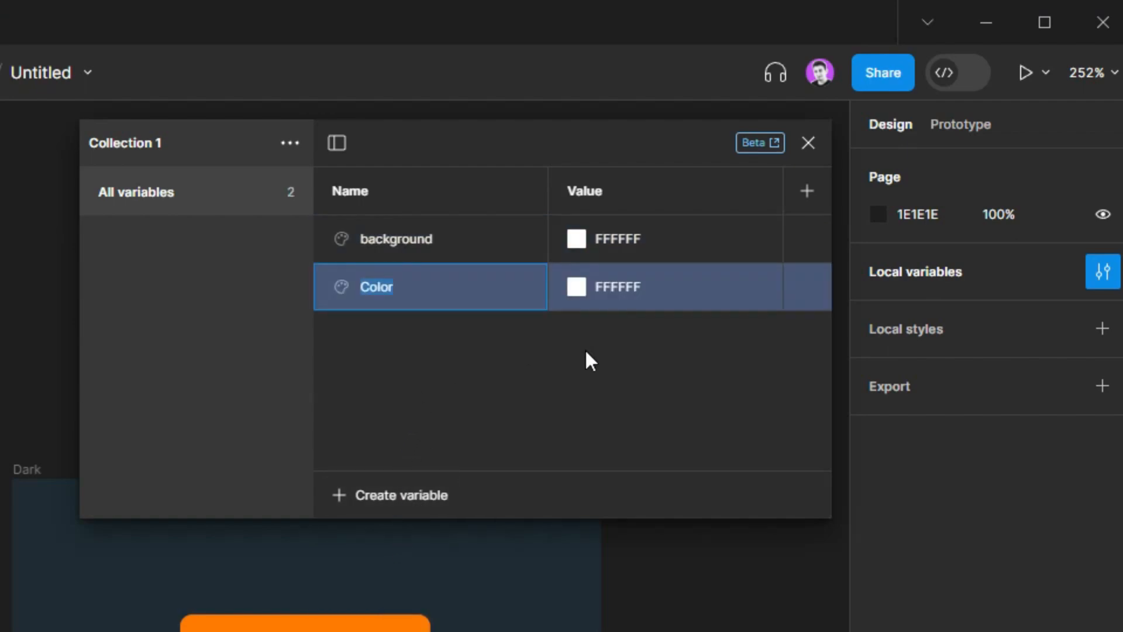
pyautogui.write('background-')
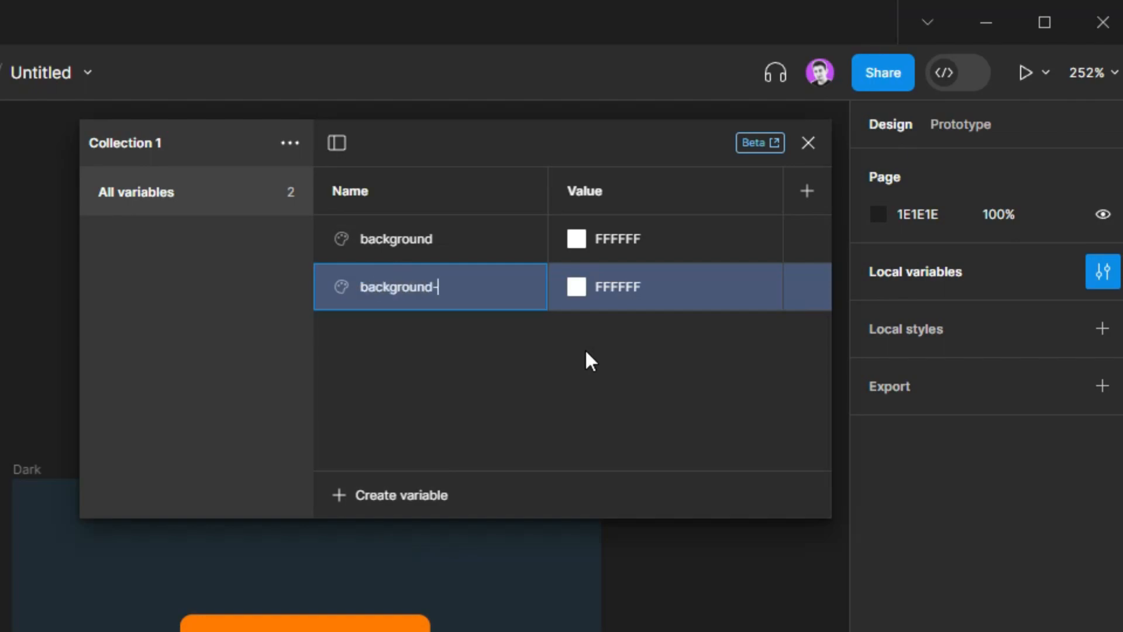
pyautogui.write('button')
# Step: Create a third color variable named text-button
pyautogui.click(416, 491)
pyautogui.click(377, 547)
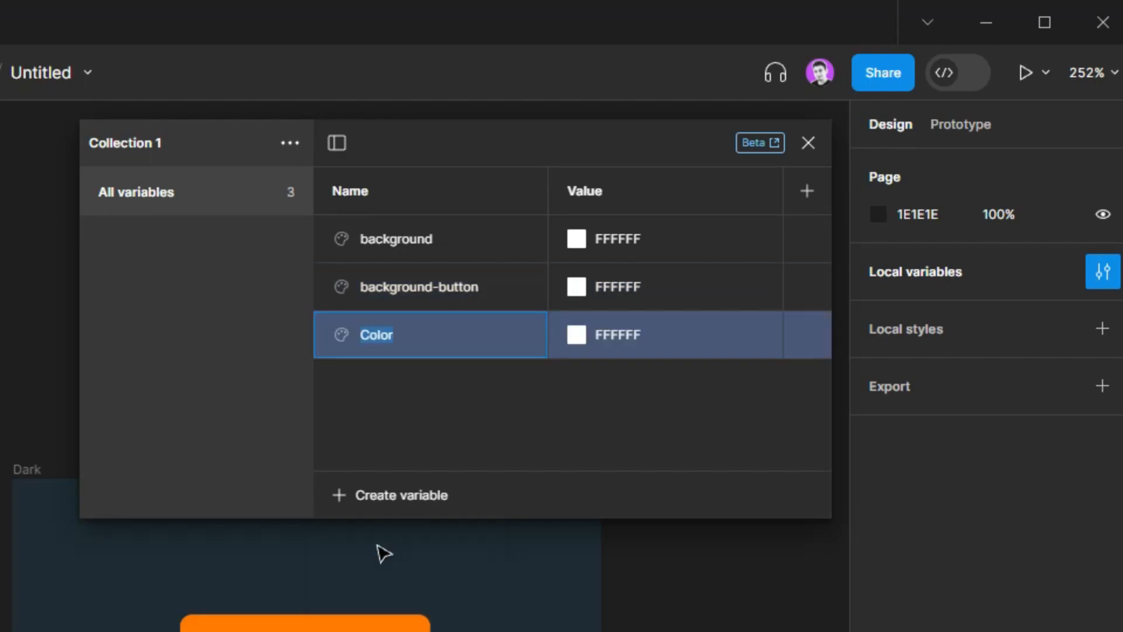
pyautogui.write('text-button')
pyautogui.press('Return')
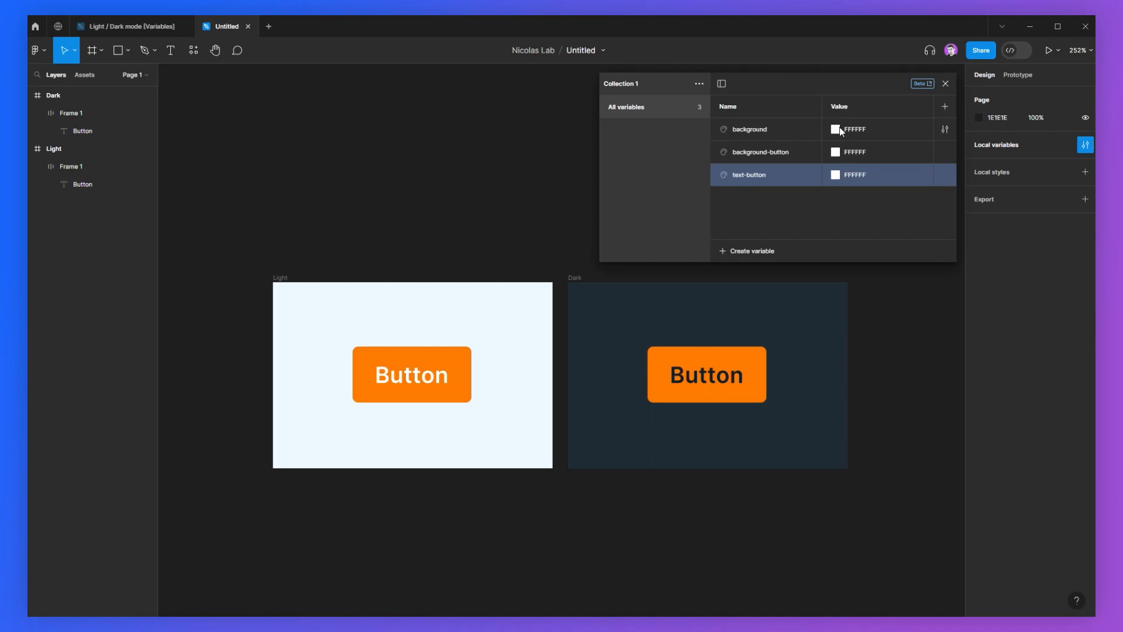
# Step: Set the background variable's color by sampling the Light frame's background
pyautogui.click(837, 129)
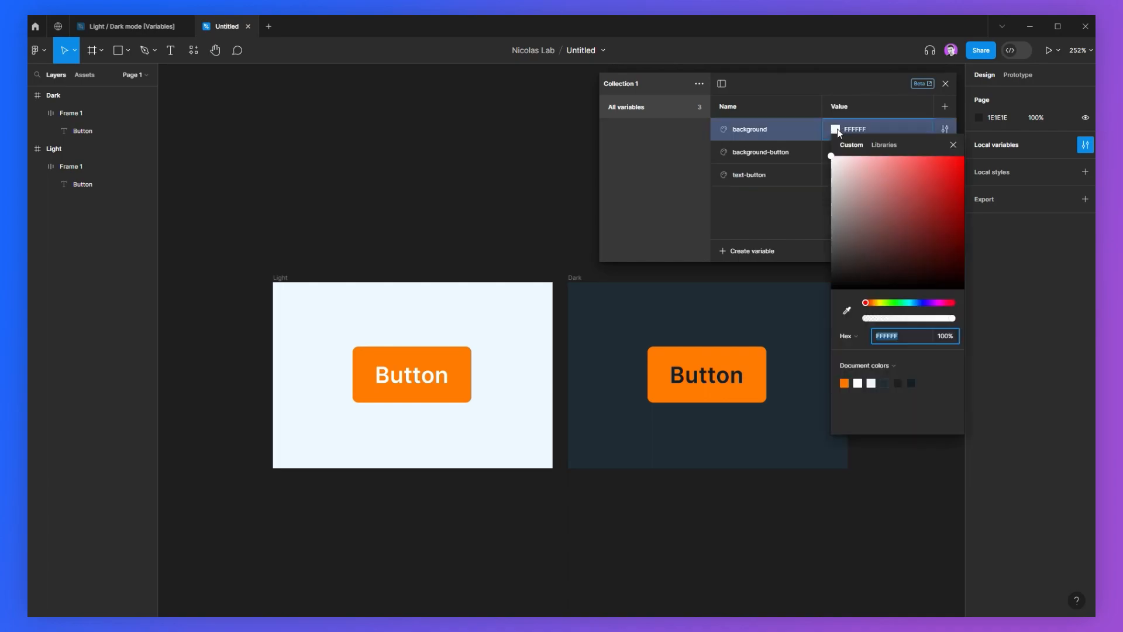
pyautogui.click(847, 315)
pyautogui.click(407, 297)
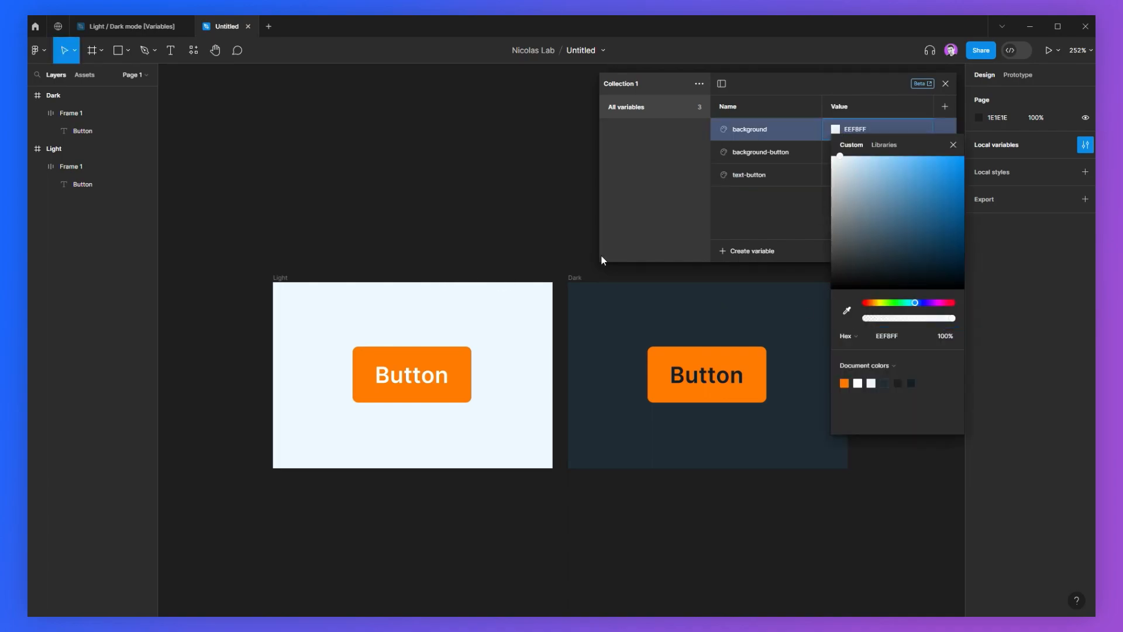
pyautogui.click(783, 207)
# Step: Set the background-button variable's color by sampling the Light button's orange fill
pyautogui.click(837, 157)
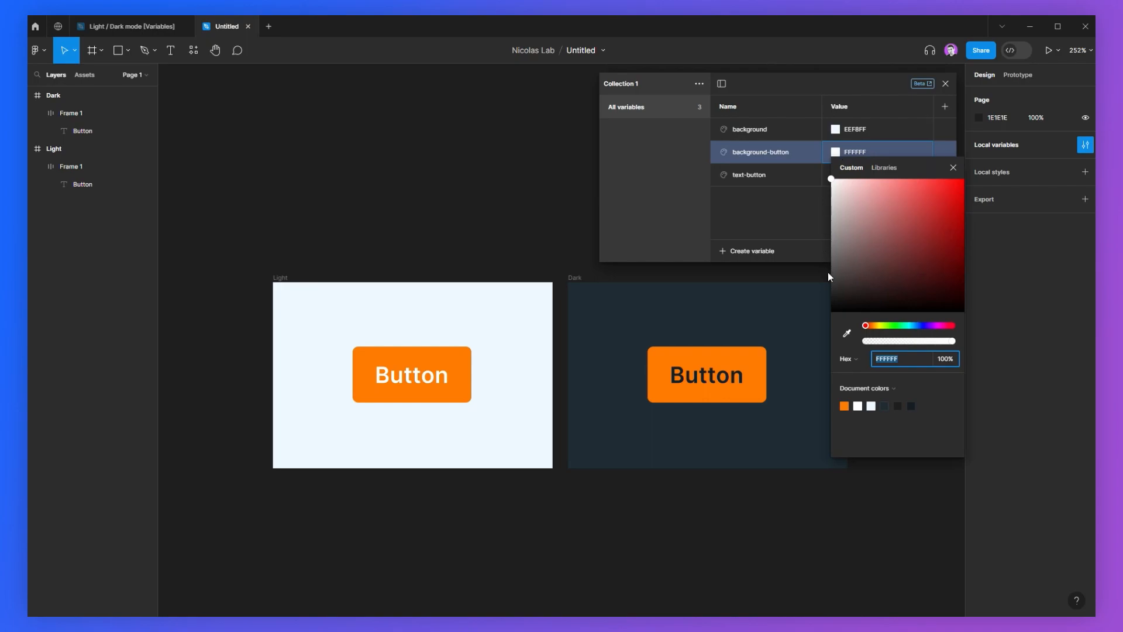
pyautogui.click(848, 333)
pyautogui.click(458, 354)
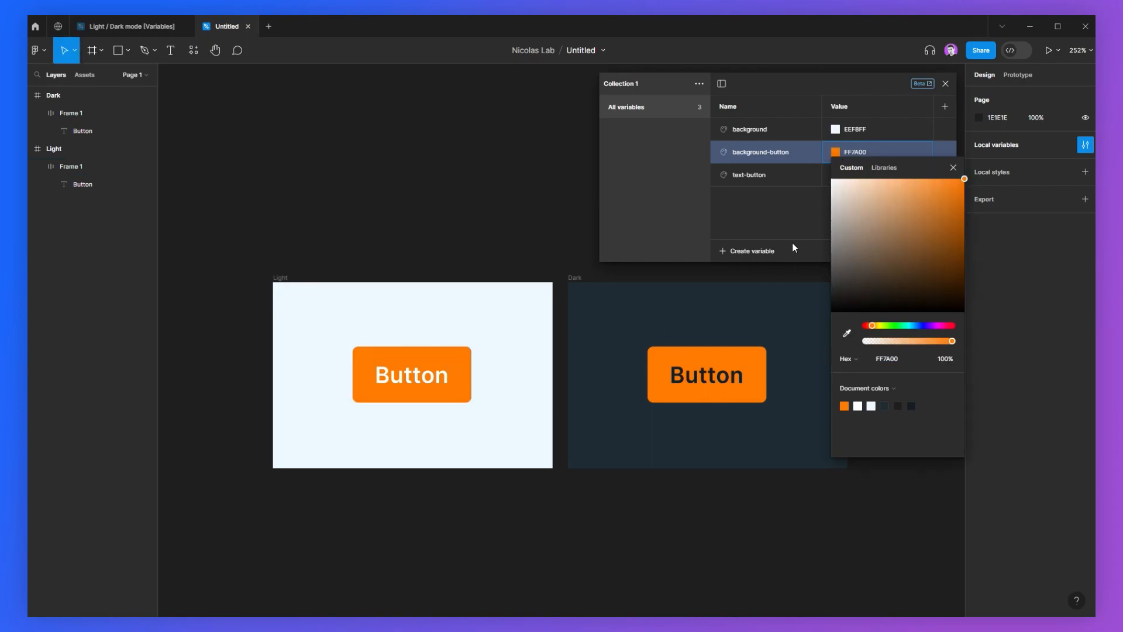
pyautogui.click(812, 199)
# Step: Set the text-button variable's color by sampling the Light button's white text
pyautogui.click(837, 175)
pyautogui.click(847, 356)
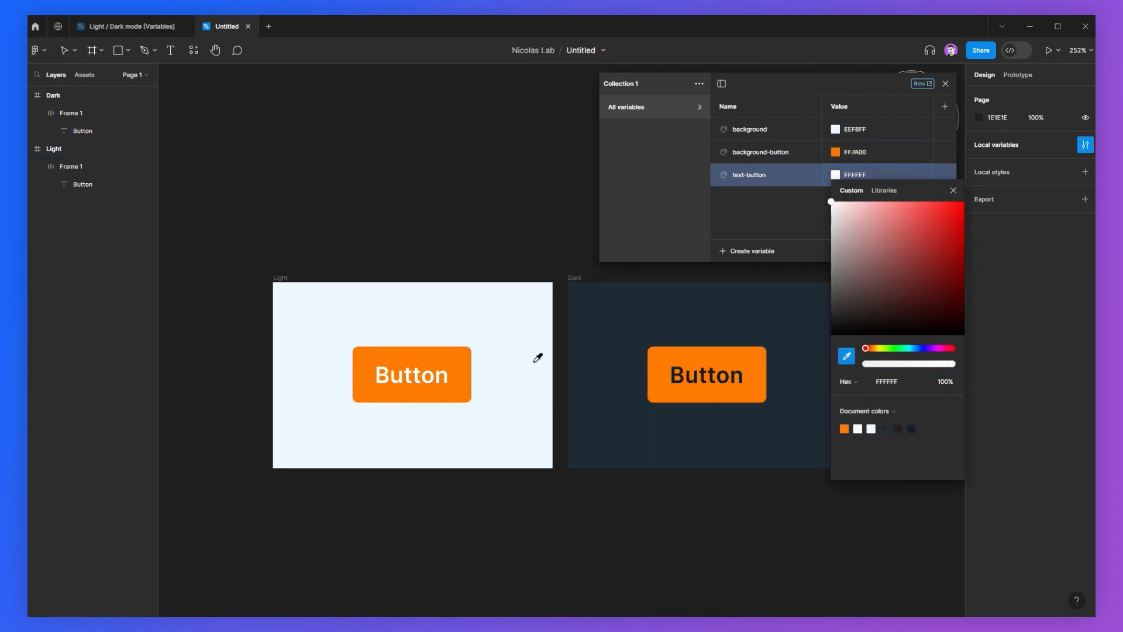
pyautogui.click(446, 374)
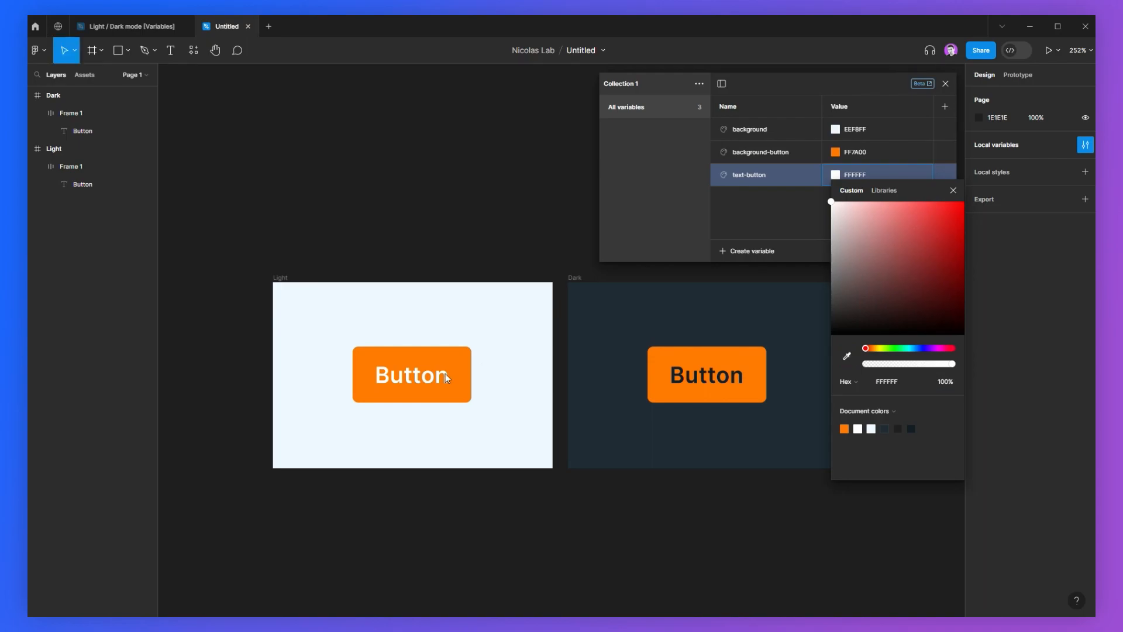
pyautogui.click(685, 305)
pyautogui.moveTo(579, 283); pyautogui.dragTo(565, 291)
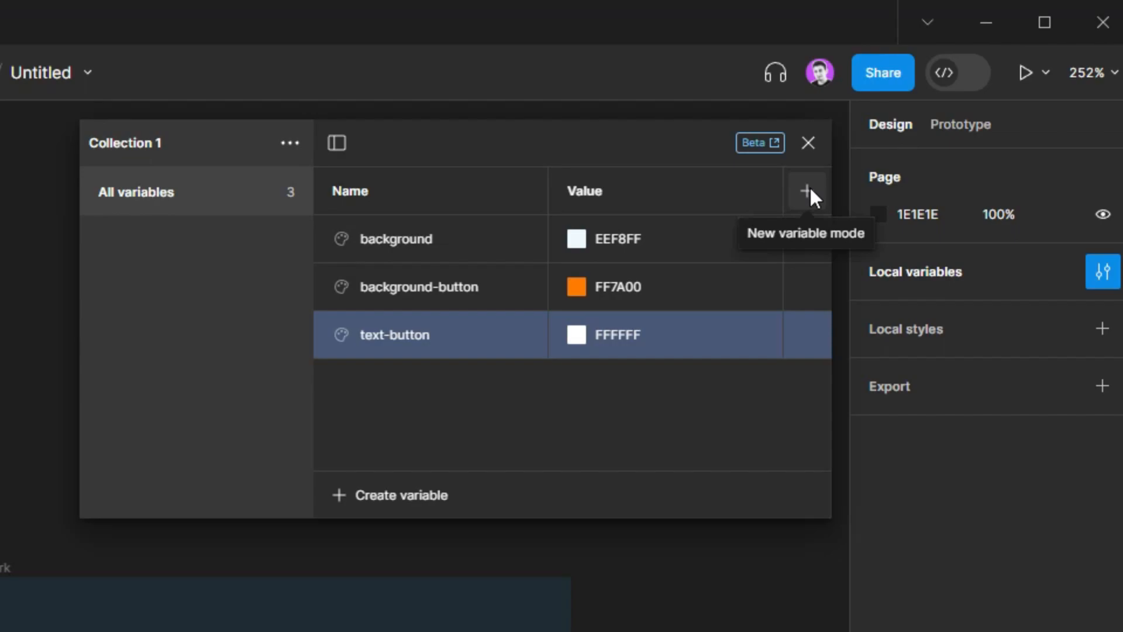
# Step: Add a second variable mode and name the two modes White and Dark
pyautogui.click(828, 178)
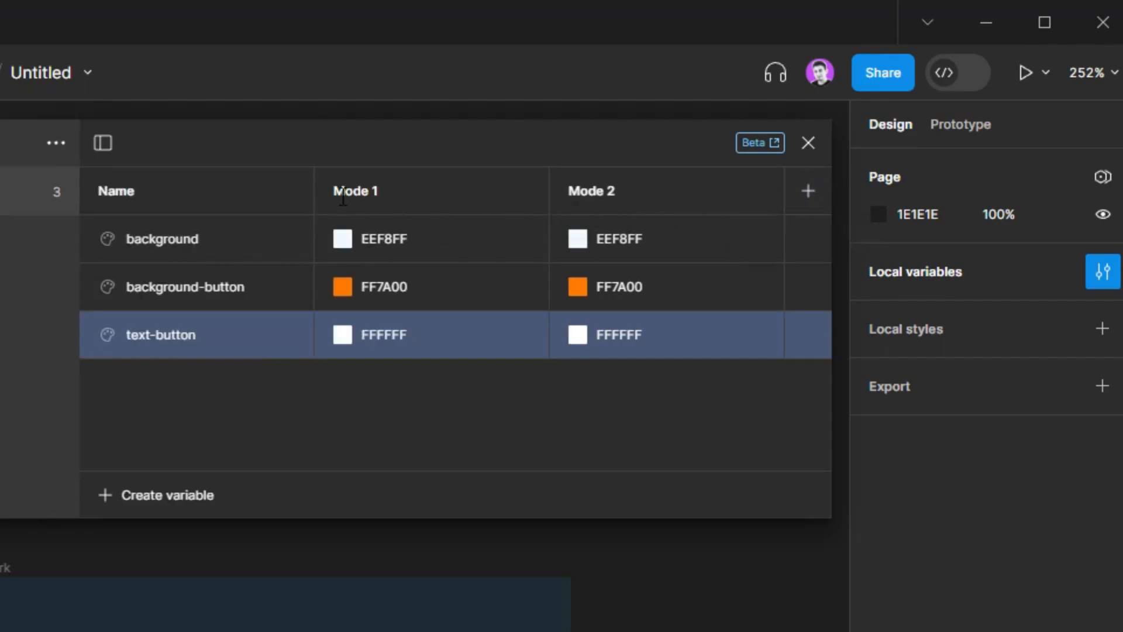
pyautogui.doubleClick(367, 192)
pyautogui.write('White')
pyautogui.press('Return')
pyautogui.doubleClick(591, 193)
pyautogui.write('Dark')
pyautogui.press('Return')
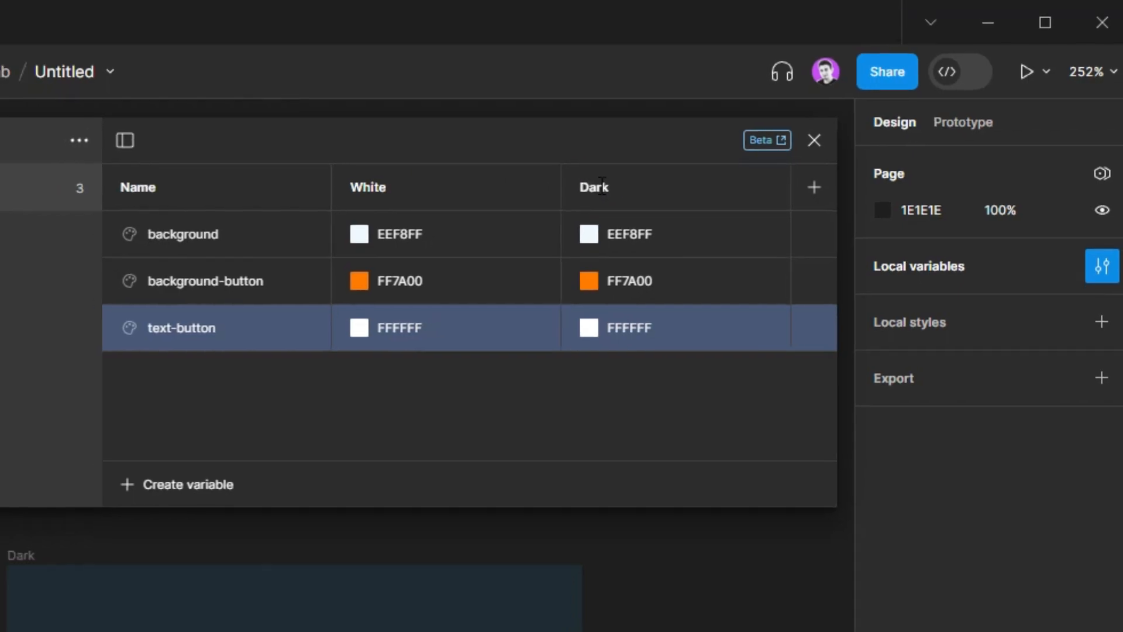
# Step: Set the background variable's Dark mode color by sampling the Dark frame's background
pyautogui.click(577, 239)
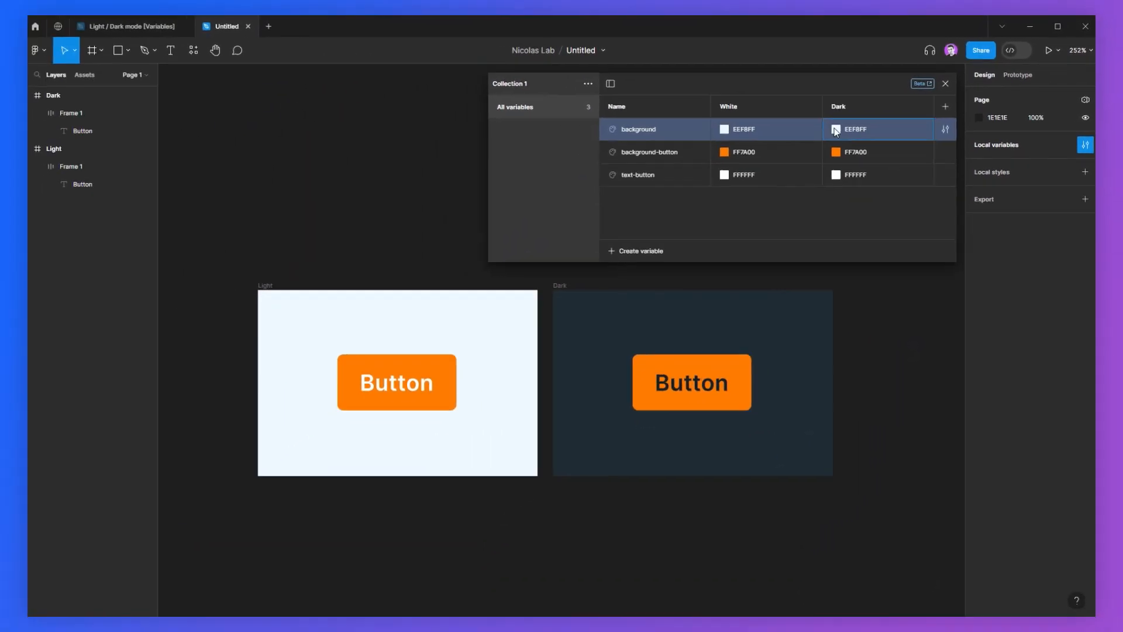
pyautogui.click(836, 129)
pyautogui.click(847, 313)
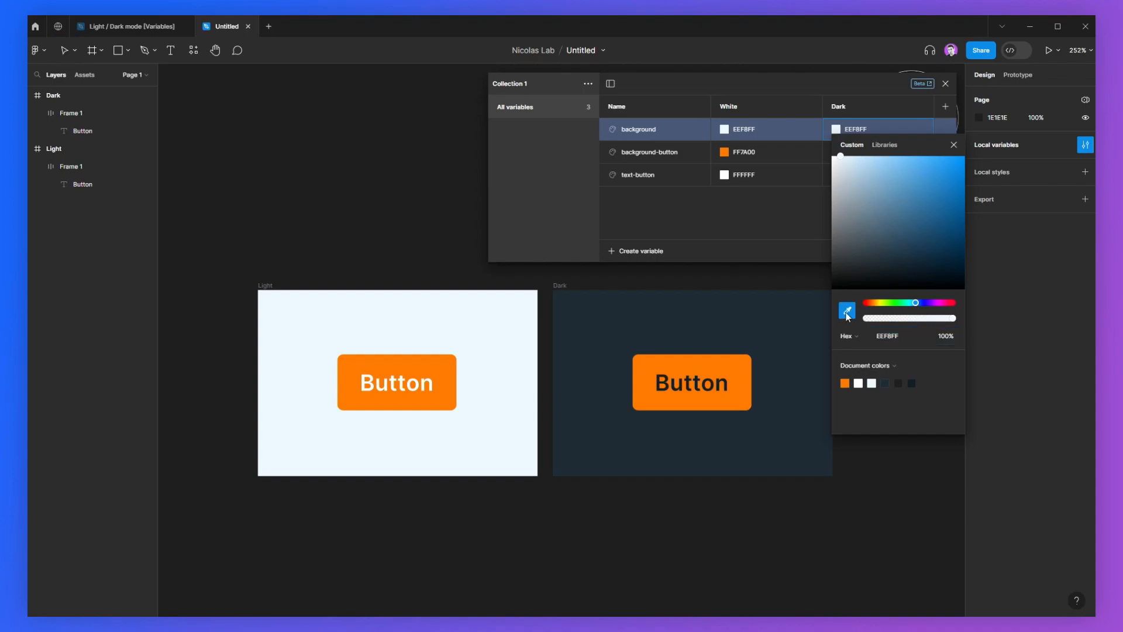
pyautogui.click(626, 313)
# Step: Set the background-button variable's Dark mode color by sampling the Dark button's orange fill
pyautogui.click(793, 153)
pyautogui.click(836, 152)
pyautogui.click(846, 333)
pyautogui.click(669, 366)
# Step: Set the text-button variable's Dark mode color by sampling the Dark button's text
pyautogui.click(836, 175)
pyautogui.click(847, 355)
pyautogui.click(662, 379)
pyautogui.click(863, 282)
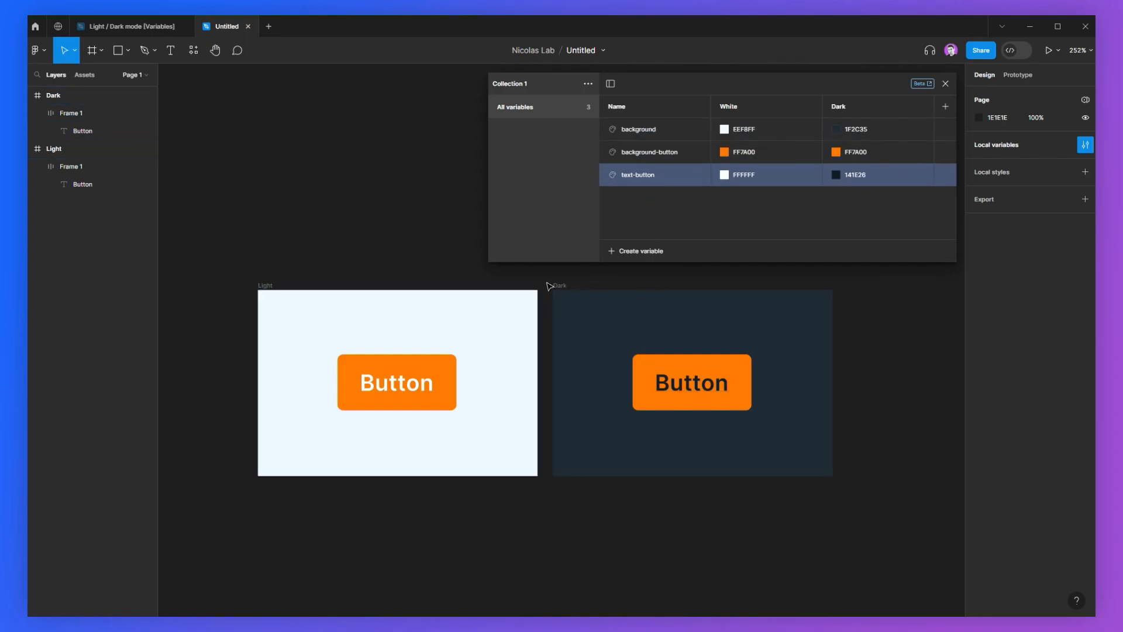
pyautogui.click(945, 86)
# Step: Delete the Dark frame with its button, keeping only the Light frame
pyautogui.moveTo(705, 300); pyautogui.dragTo(684, 214)
pyautogui.moveTo(177, 134); pyautogui.dragTo(879, 477)
pyautogui.click(880, 477)
pyautogui.click(539, 199)
pyautogui.moveTo(408, 158); pyautogui.dragTo(486, 177)
pyautogui.press('Delete')
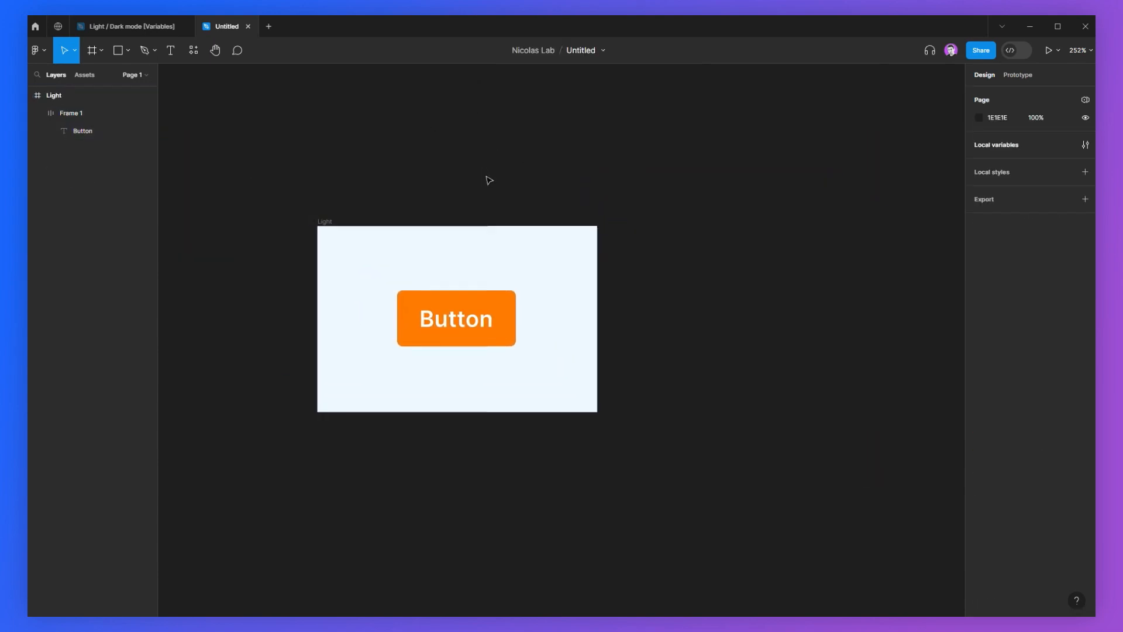
# Step: Bind the Light frame's fill to the background variable
pyautogui.click(323, 222)
pyautogui.hotkey('shift', '2')
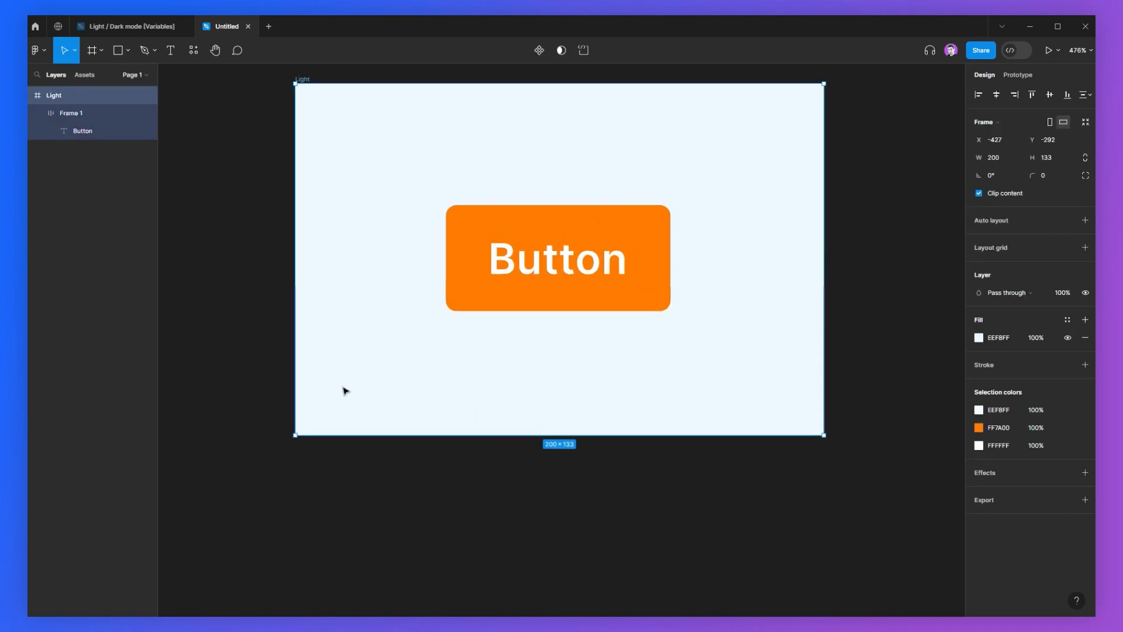
pyautogui.click(668, 226)
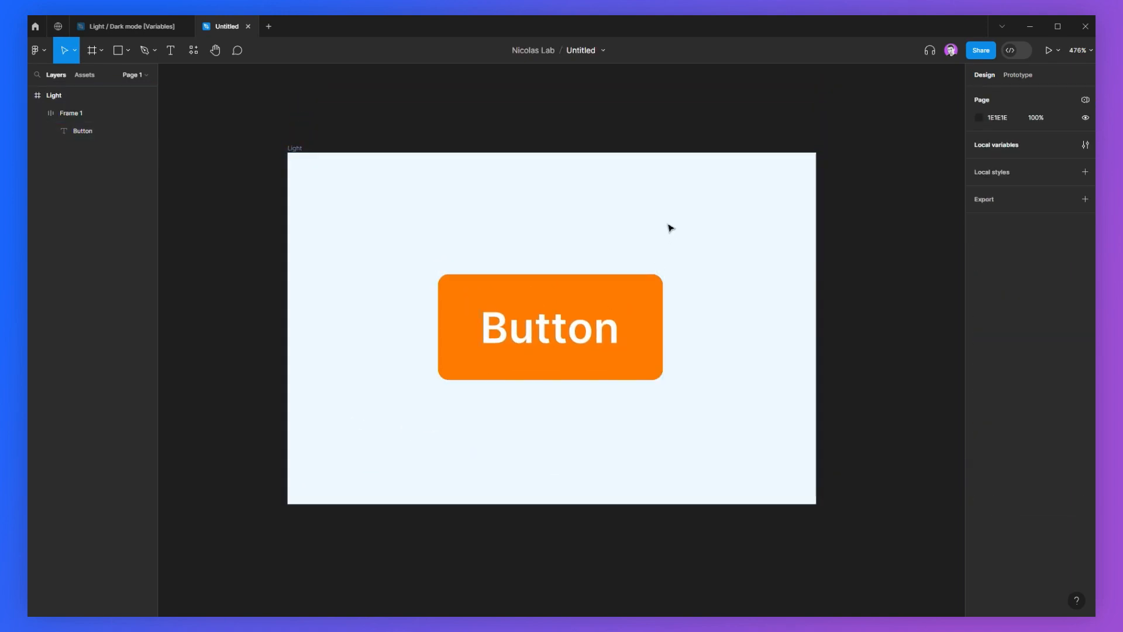
pyautogui.keyDown('ctrl'); pyautogui.click(489, 185); pyautogui.keyUp('ctrl')
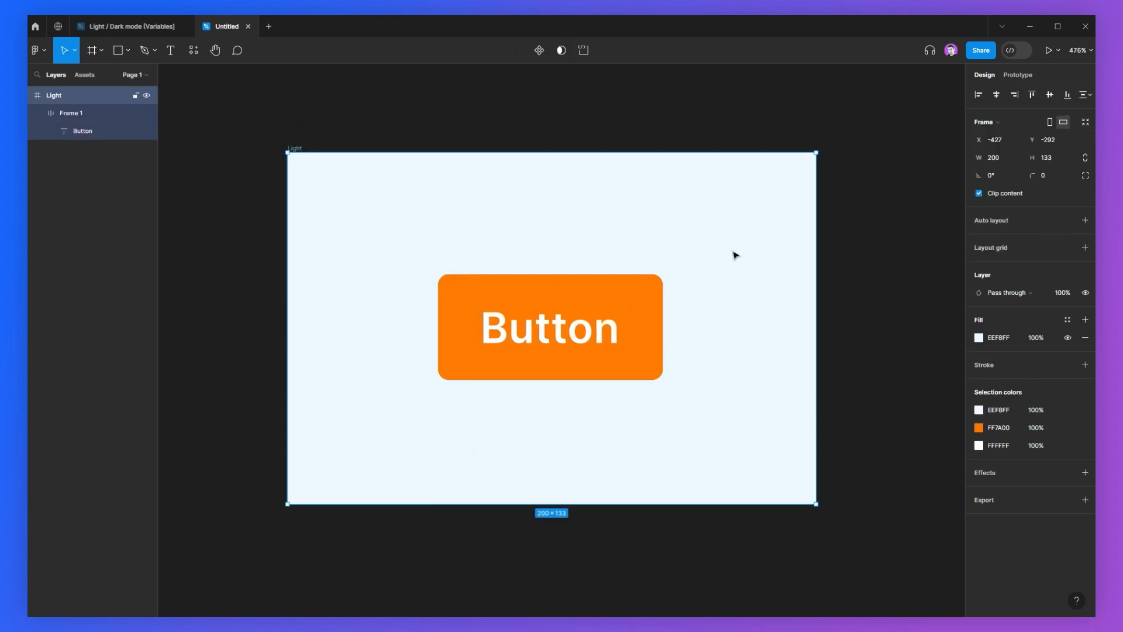
pyautogui.click(1068, 319)
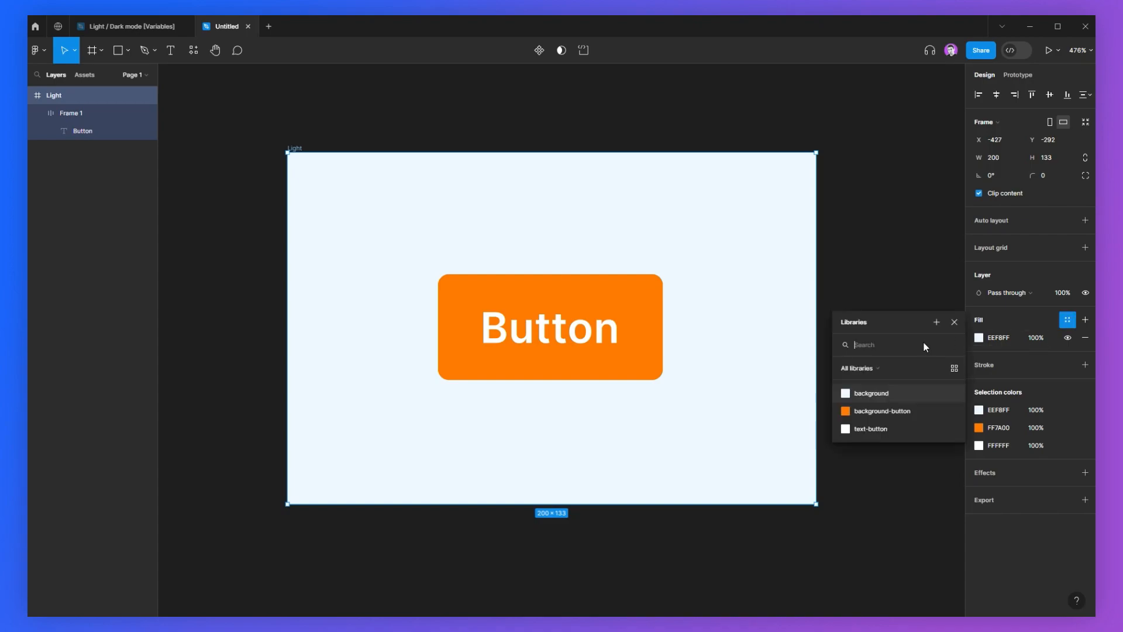
pyautogui.click(859, 393)
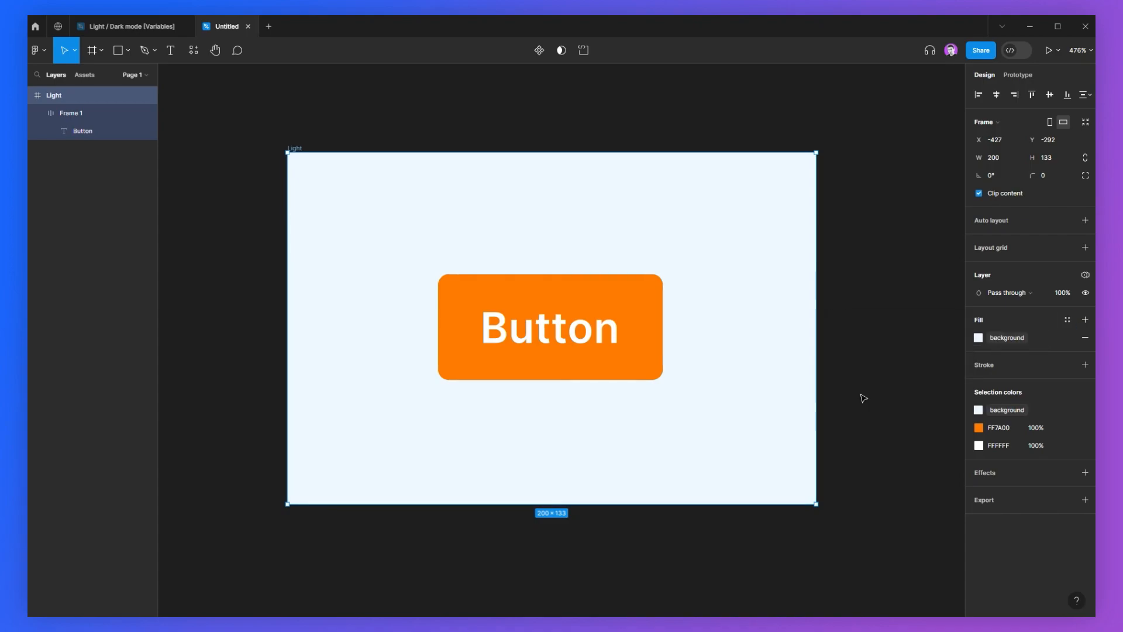
# Step: Bind the button's fill to the background-button variable
pyautogui.click(587, 293)
pyautogui.click(1068, 466)
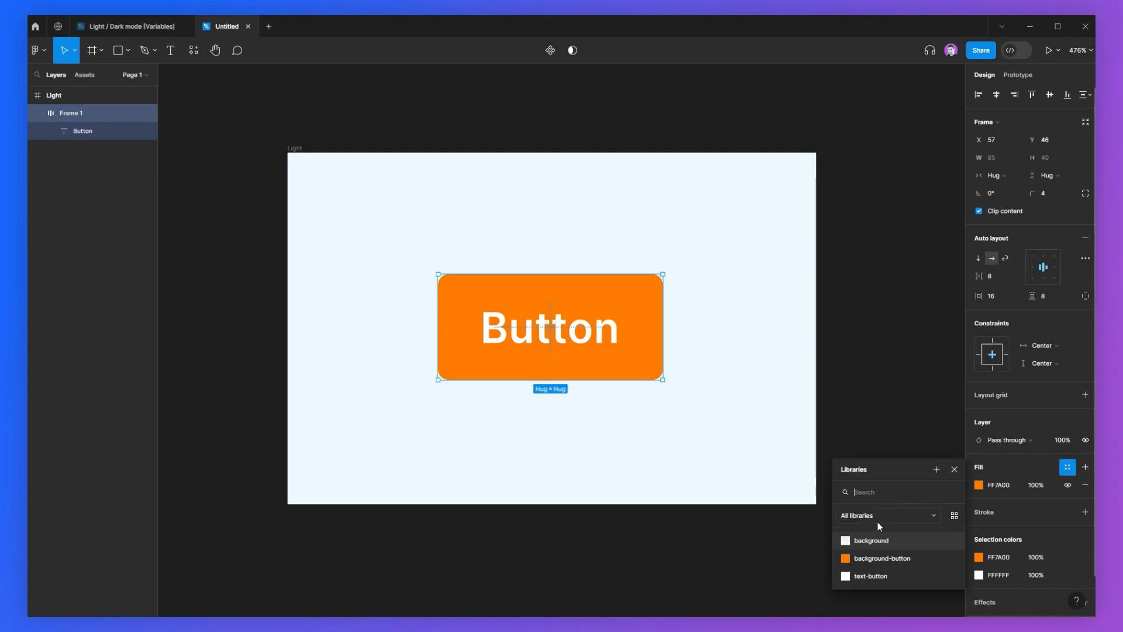
pyautogui.click(870, 556)
# Step: Bind the Button text's fill to the text-button variable
pyautogui.scroll(-1, 994, 450)
pyautogui.click(596, 330)
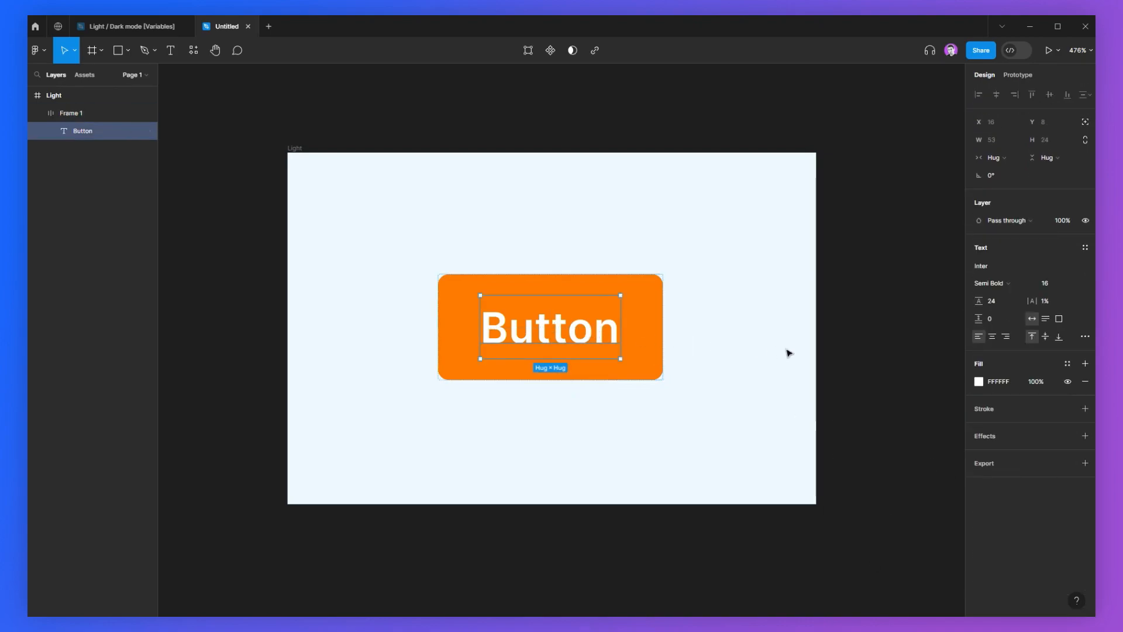
pyautogui.click(1068, 364)
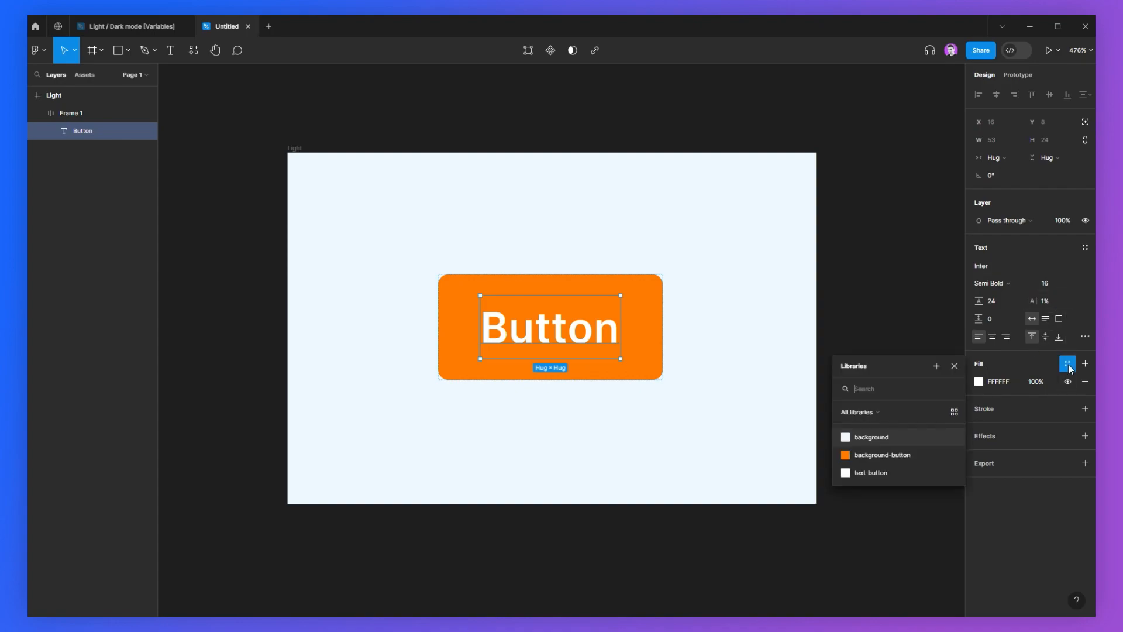
pyautogui.click(862, 473)
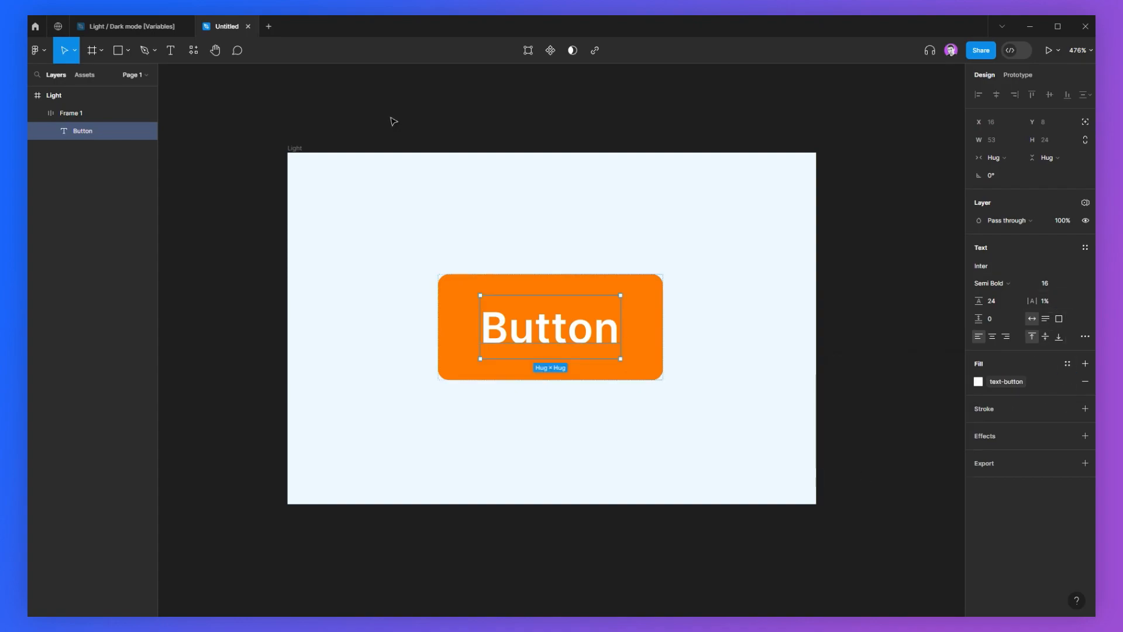
# Step: Switch the Light frame's Collection 1 variable mode to Dark
pyautogui.click(393, 122)
pyautogui.scroll(-5, 382, 281)
pyautogui.moveTo(384, 299); pyautogui.dragTo(383, 364)
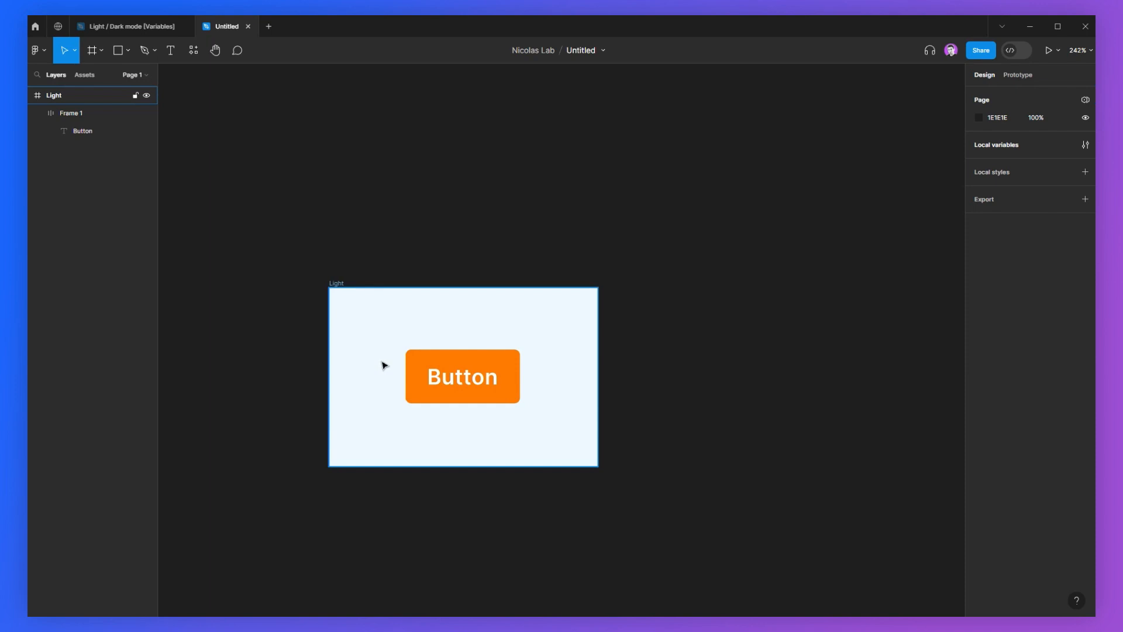
pyautogui.click(338, 284)
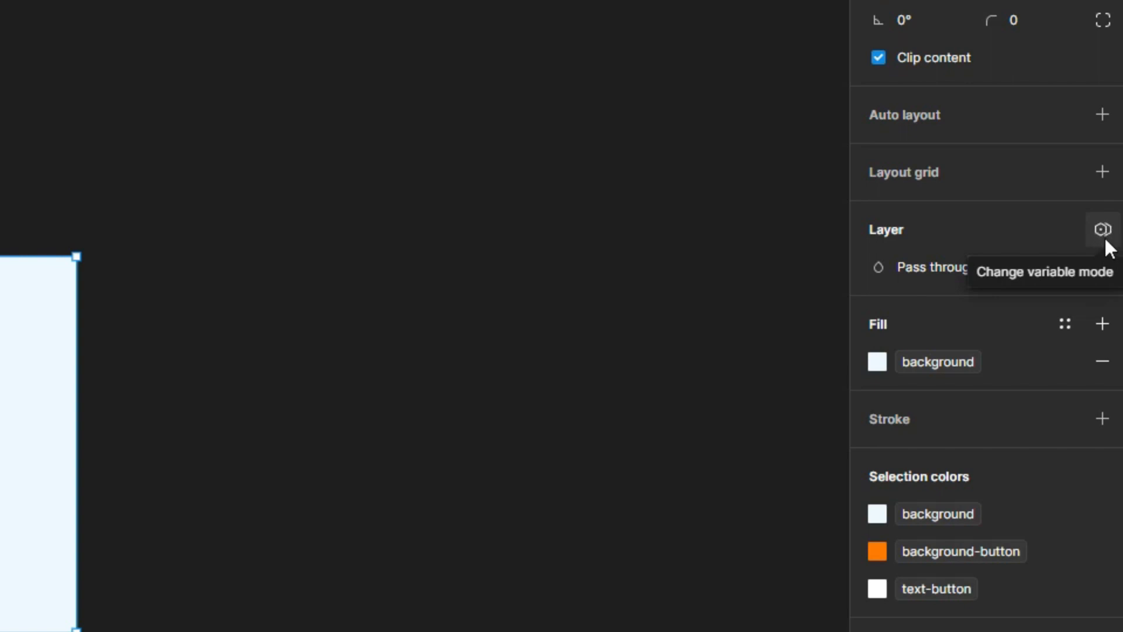
pyautogui.click(1105, 239)
pyautogui.moveTo(1033, 322)
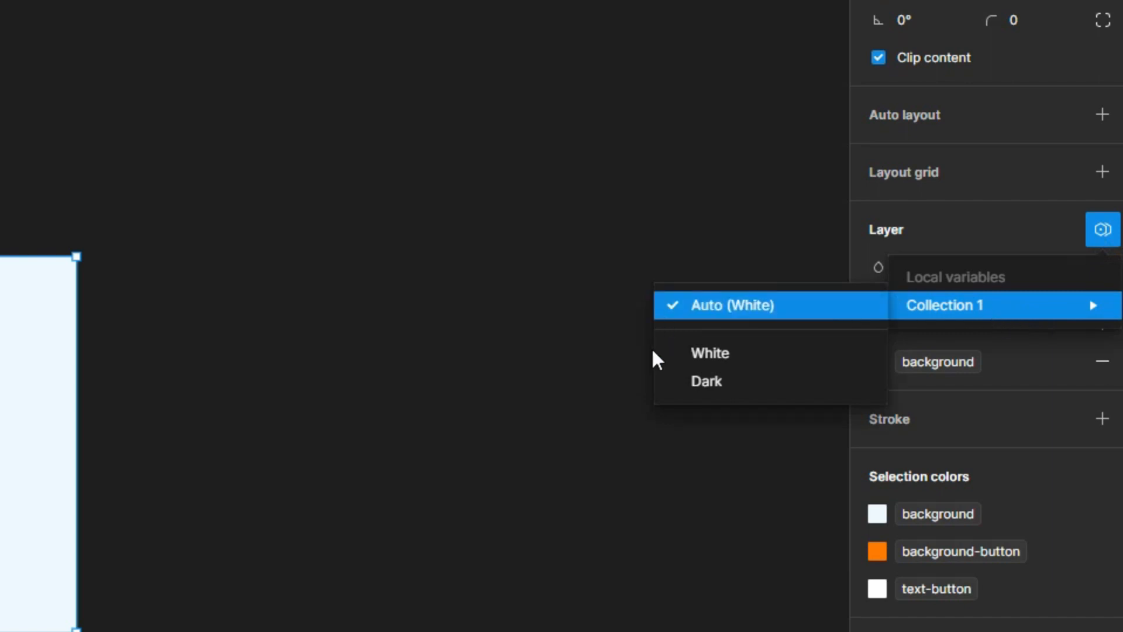
pyautogui.click(696, 381)
pyautogui.scroll(10, 59, 280)
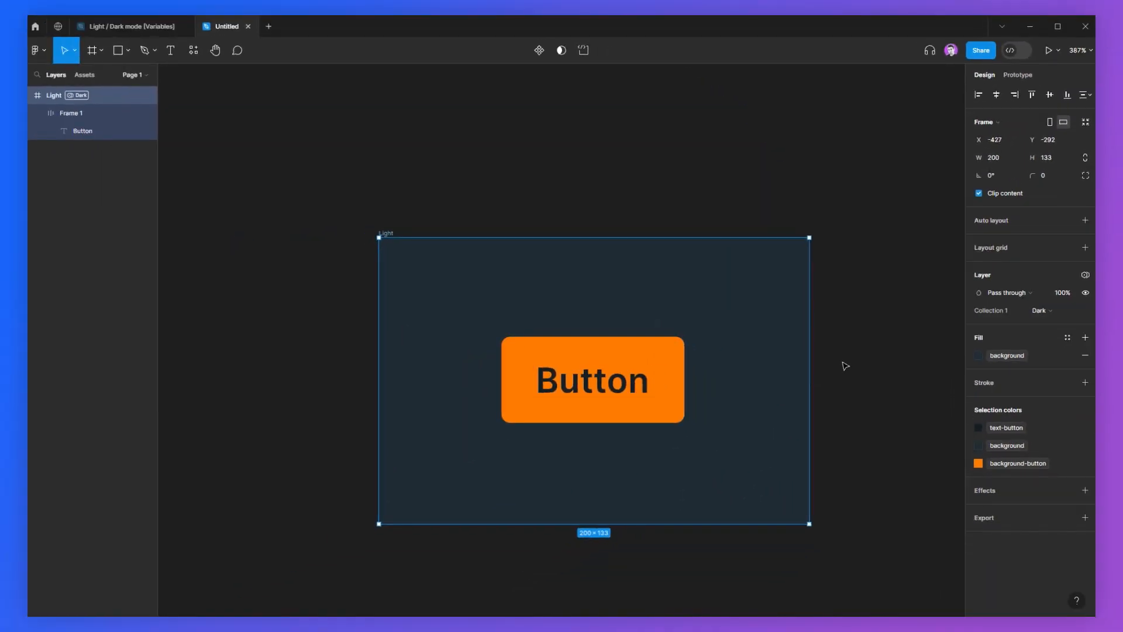
# Step: Rename the White variable mode to Light
pyautogui.moveTo(858, 358); pyautogui.dragTo(833, 361)
pyautogui.click(832, 356)
pyautogui.click(1086, 144)
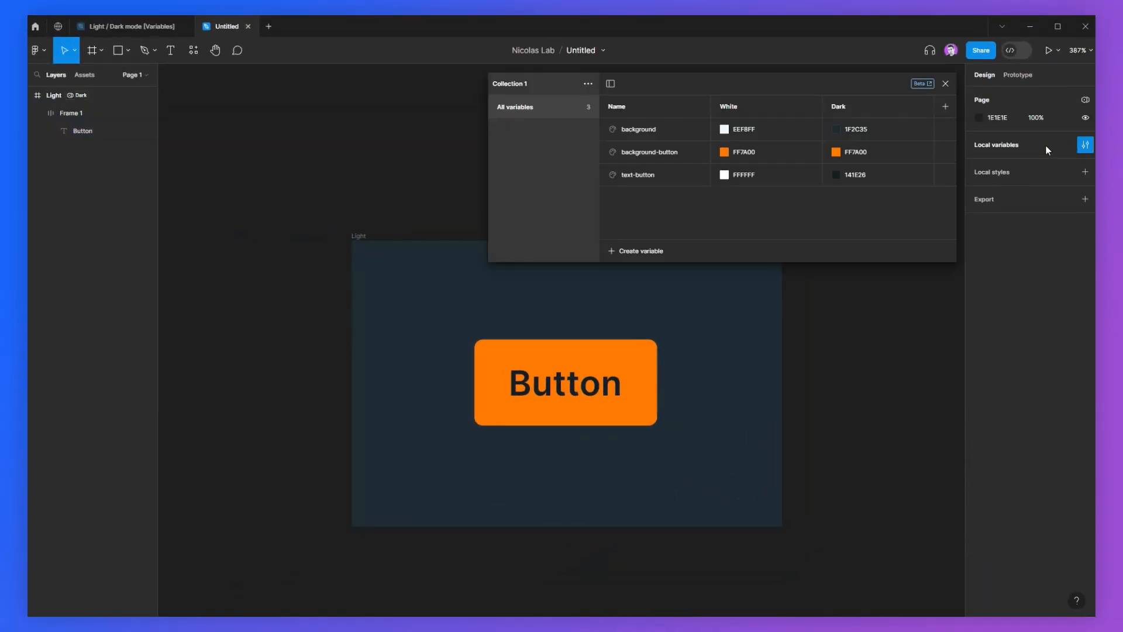
pyautogui.doubleClick(744, 109)
pyautogui.write('Light')
pyautogui.press('Return')
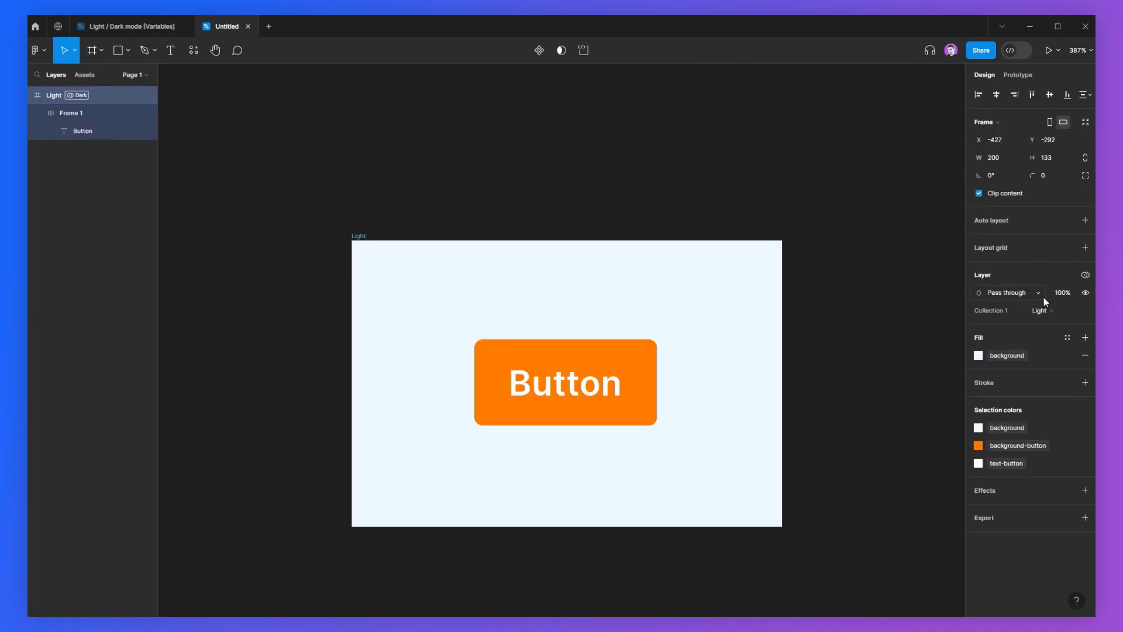
# Step: Copy the button and paste it into the second, Dark-mode frame
pyautogui.hotkey('shift', '2')
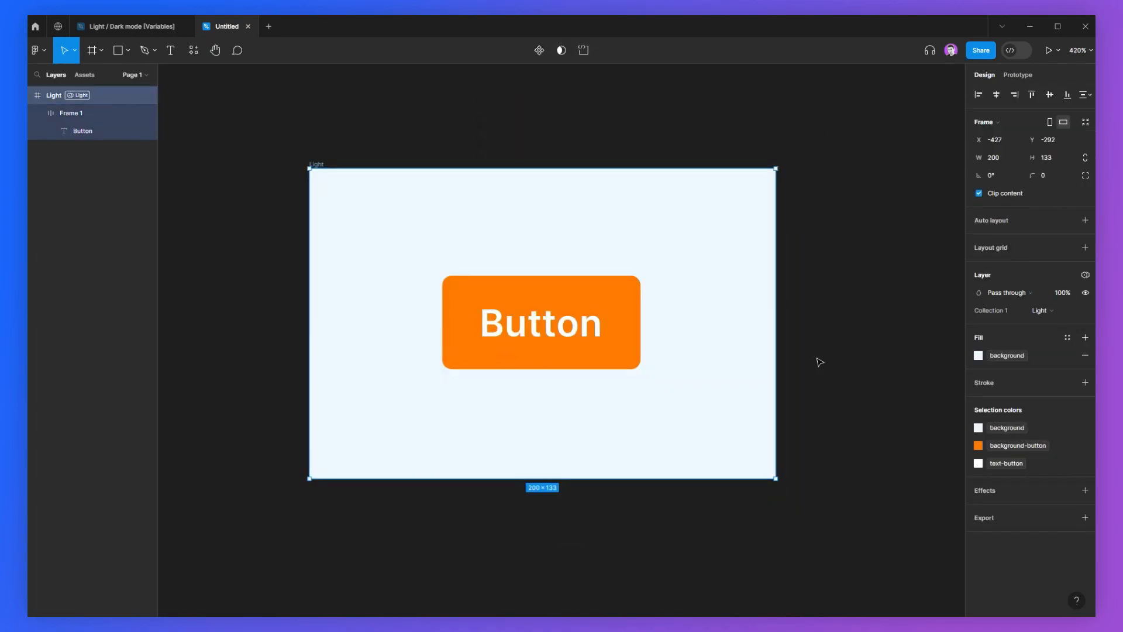
pyautogui.click(508, 321)
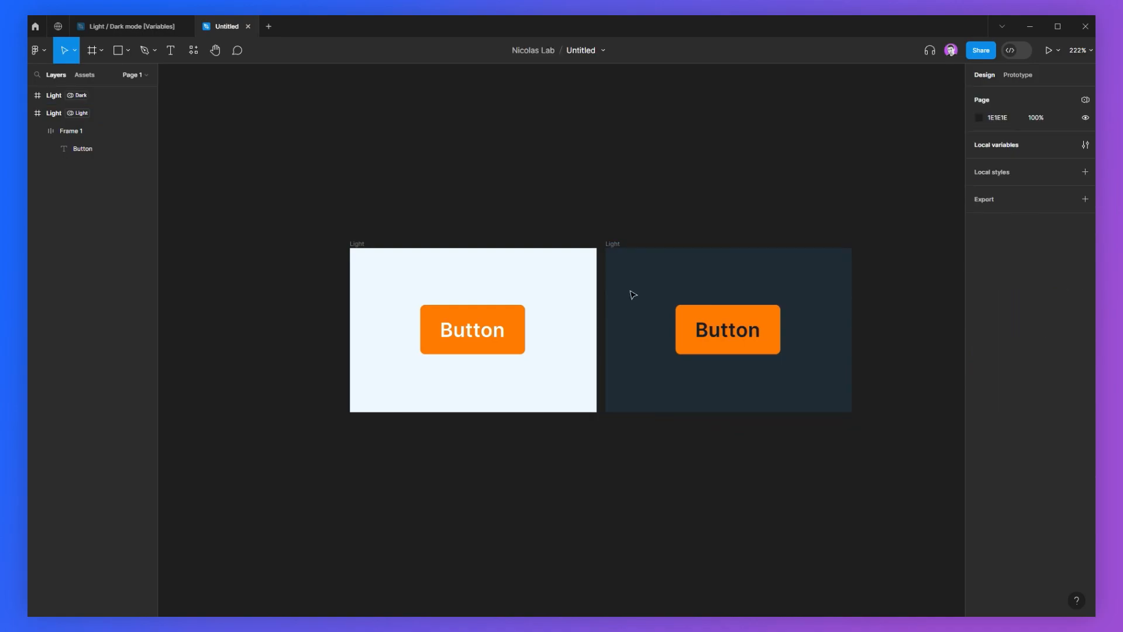
pyautogui.click(486, 332)
pyautogui.moveTo(486, 332)
pyautogui.mouseDown()
pyautogui.moveTo(763, 331)
pyautogui.moveTo(554, 315)
pyautogui.moveTo(681, 319)
pyautogui.moveTo(554, 316)
pyautogui.moveTo(693, 322)
pyautogui.moveTo(561, 323)
pyautogui.moveTo(702, 332)
pyautogui.moveTo(497, 318)
pyautogui.moveTo(478, 334)
pyautogui.mouseUp()
pyautogui.click(770, 200)
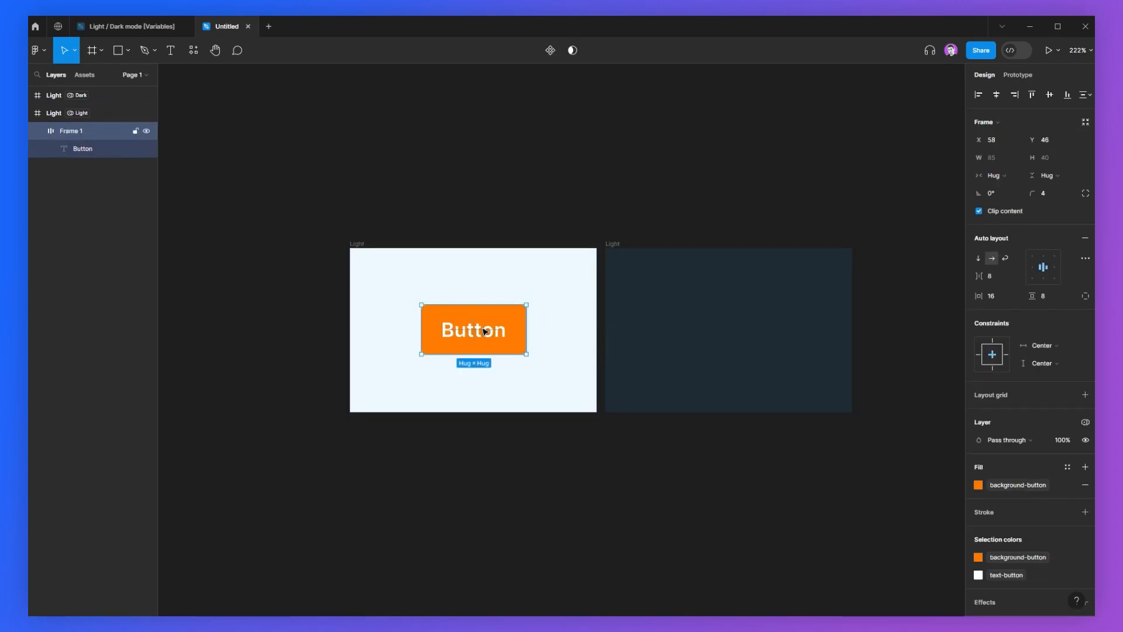
pyautogui.click(616, 249)
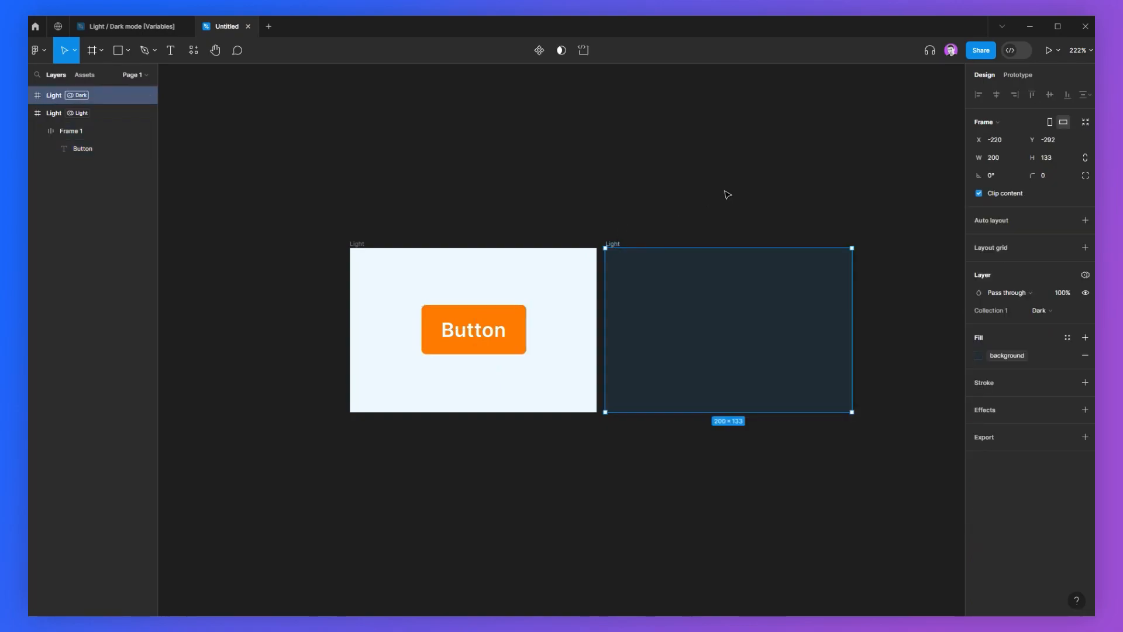
pyautogui.hotkey('ctrl', 'v')
# Step: Rename the second frame to Dark
pyautogui.click(731, 194)
pyautogui.moveTo(339, 205); pyautogui.dragTo(885, 458)
pyautogui.click(886, 459)
pyautogui.click(642, 243)
pyautogui.write('Dark')
pyautogui.press('Return')
pyautogui.click(773, 245)
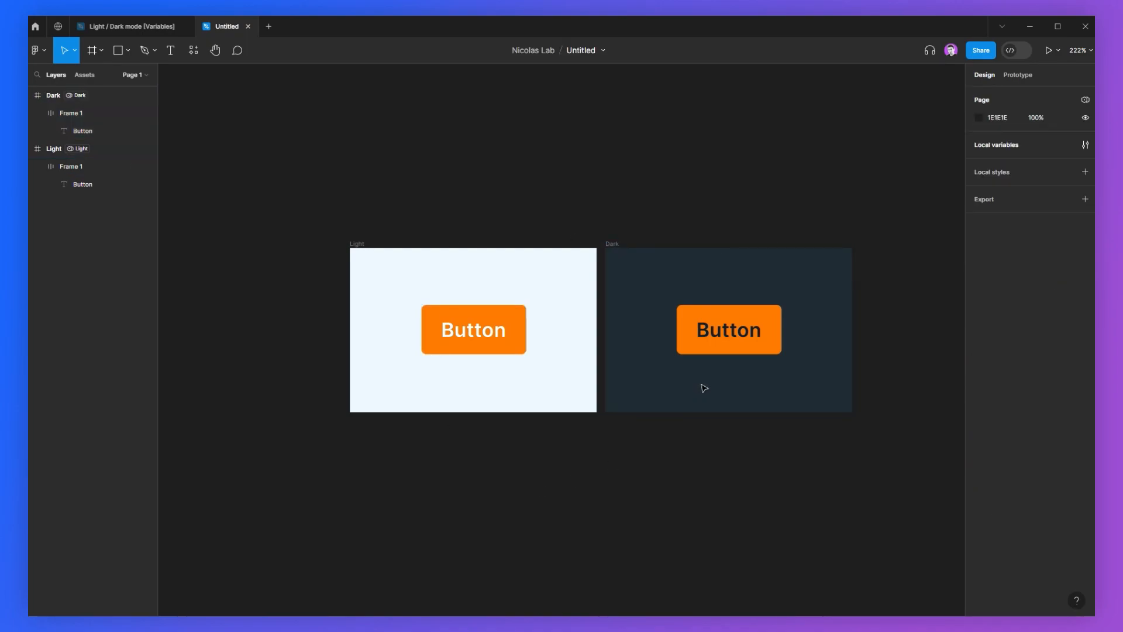
# Step: Undo the frame rename
pyautogui.hotkey('ctrl', 'z')
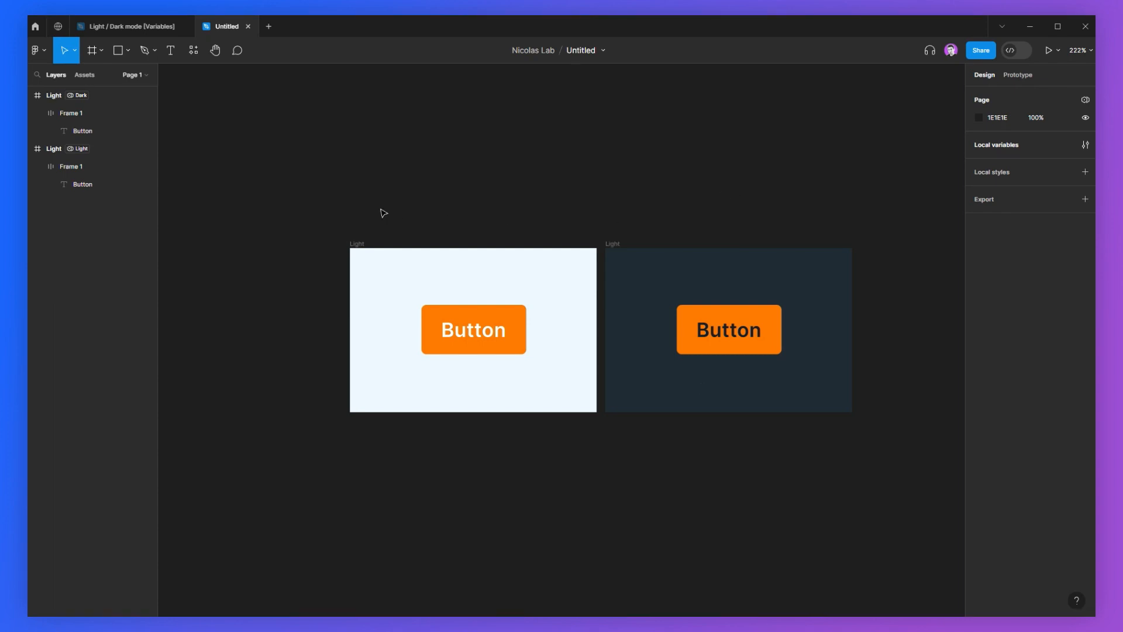
pyautogui.moveTo(338, 204); pyautogui.dragTo(686, 387)
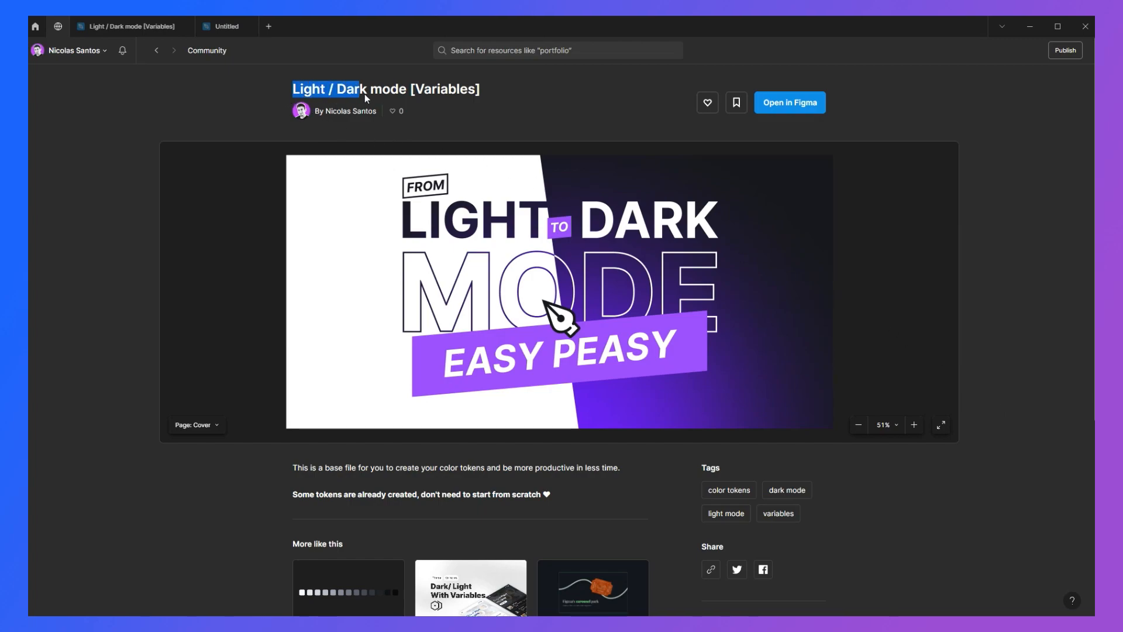
# Step: Switch to the Light / Dark mode [Variables] file
pyautogui.moveTo(402, 93); pyautogui.dragTo(482, 96)
pyautogui.click(496, 97)
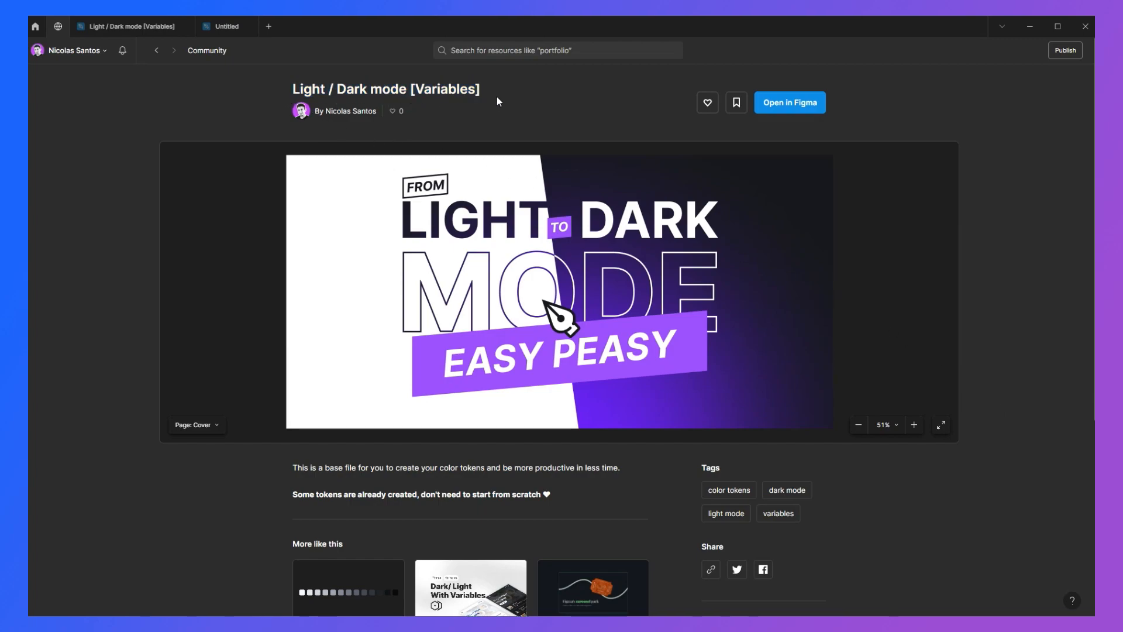
pyautogui.moveTo(293, 89)
pyautogui.mouseDown()
pyautogui.moveTo(480, 92)
pyautogui.moveTo(293, 87)
pyautogui.mouseUp()
pyautogui.click(496, 100)
pyautogui.click(492, 90)
pyautogui.click(109, 29)
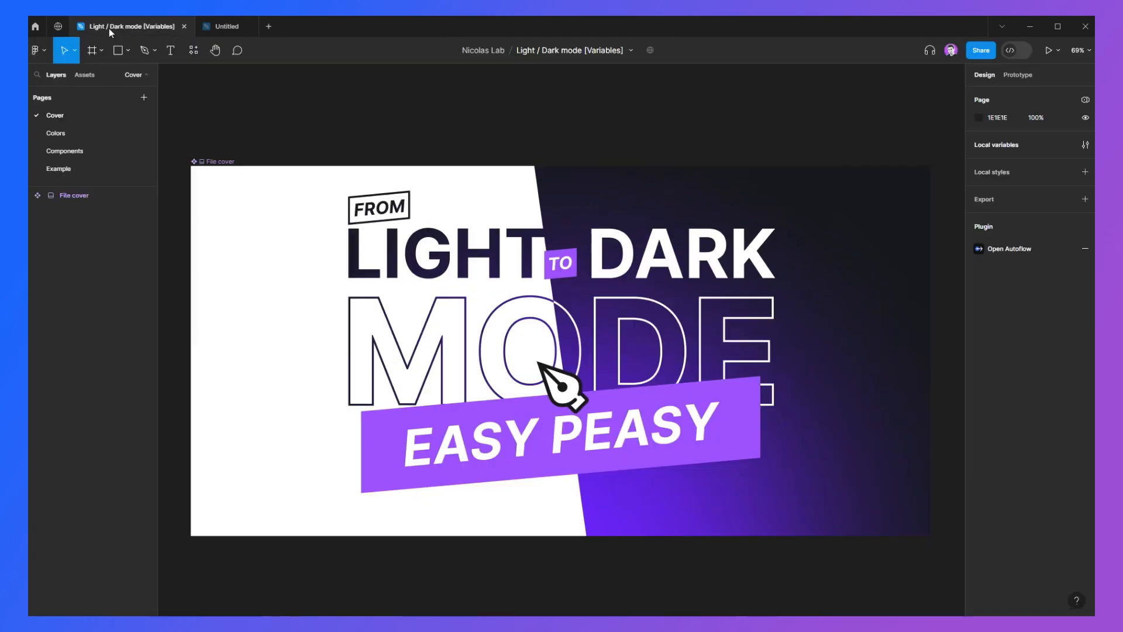
# Step: Open the Colors page and zoom to view all the color palettes
pyautogui.click(81, 134)
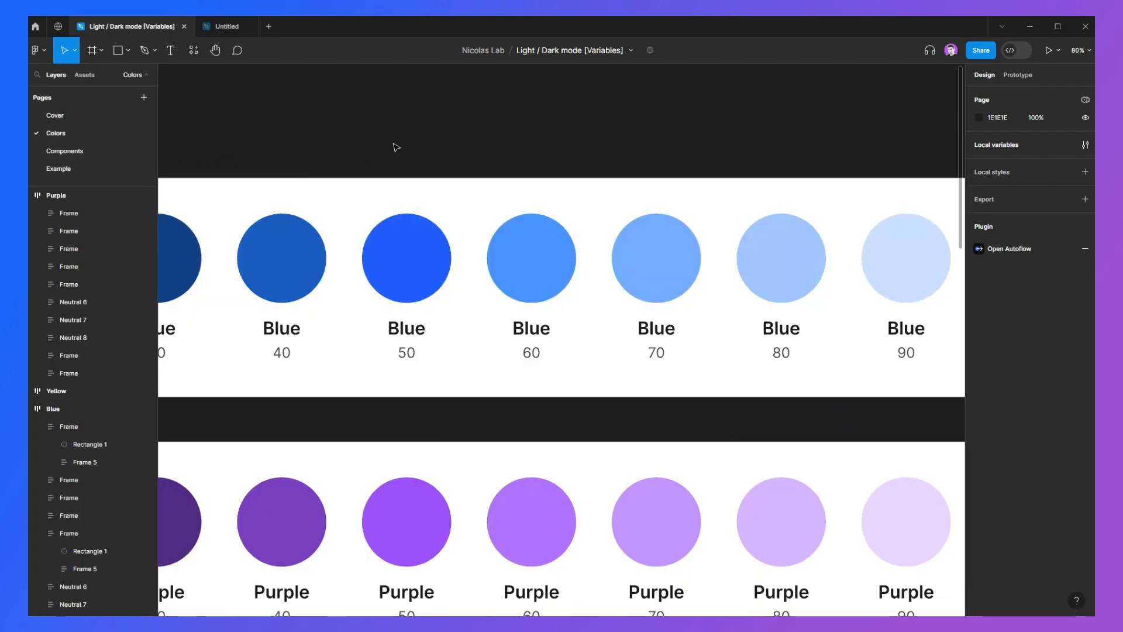
pyautogui.hotkey('shift', '0')
pyautogui.press('-')
pyautogui.press('-')
pyautogui.press('-')
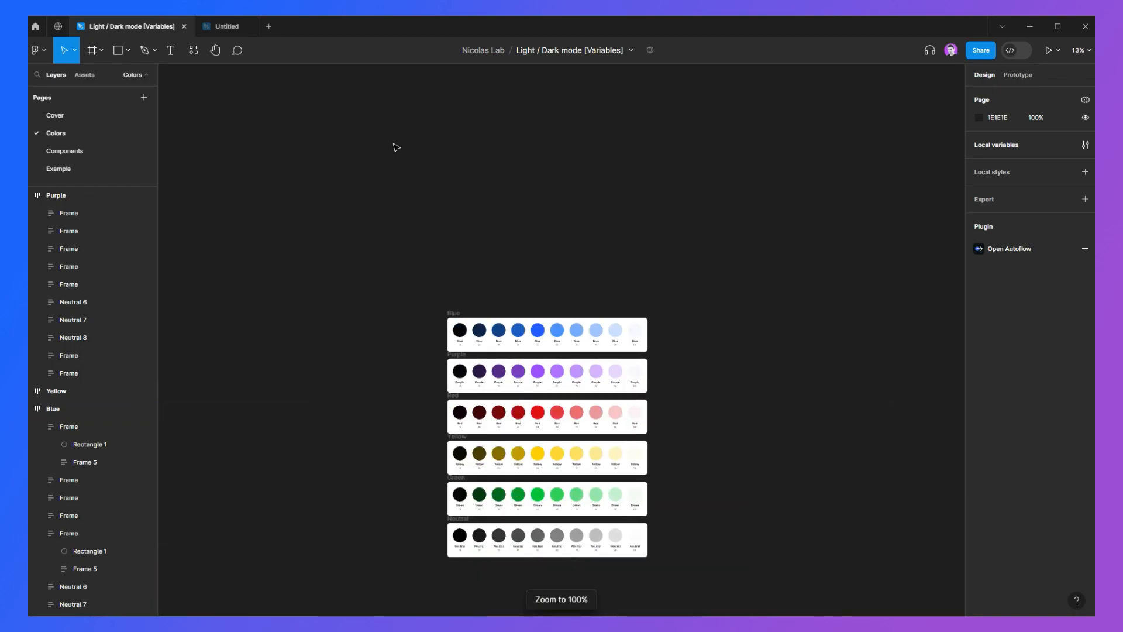
pyautogui.press('+')
pyautogui.hotkey('shift', '2')
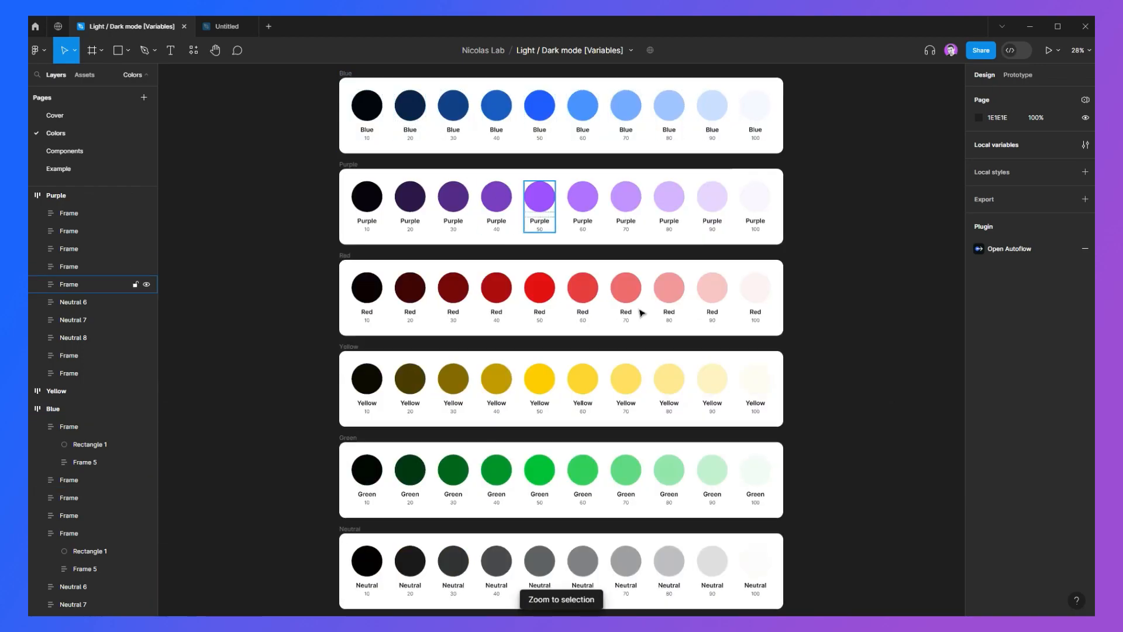
# Step: Inspect the fill variable applied to the Blue 50 circle
pyautogui.moveTo(848, 344); pyautogui.dragTo(792, 330)
pyautogui.scroll(-1, 769, 333)
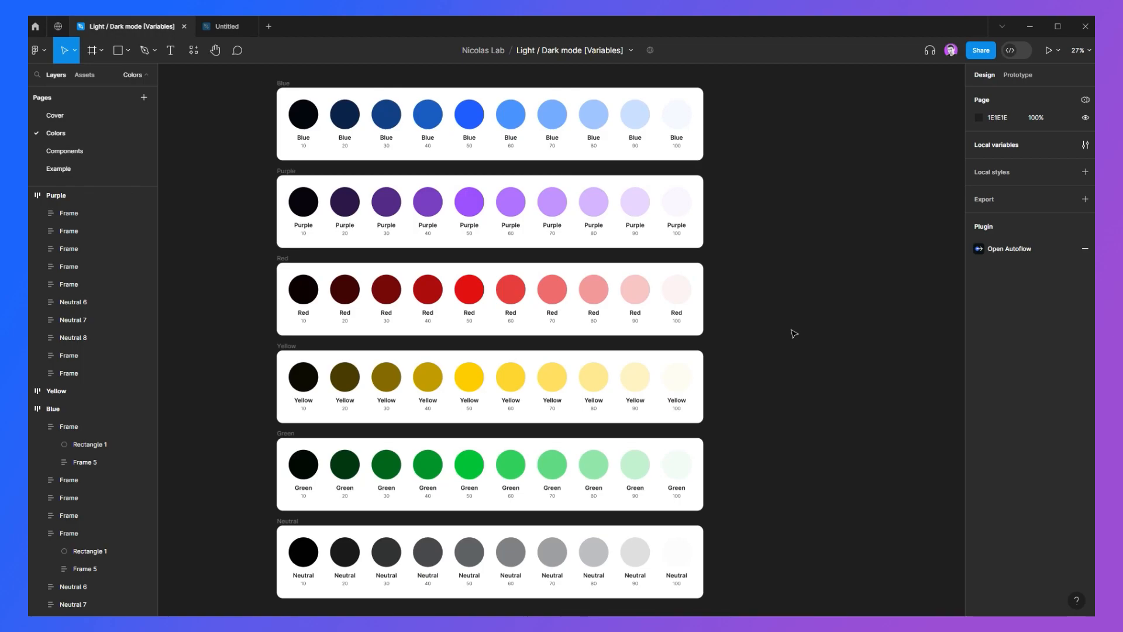
pyautogui.moveTo(370, 215); pyautogui.dragTo(702, 597)
pyautogui.click(739, 569)
pyautogui.scroll(3, 771, 296)
pyautogui.scroll(3, 505, 284)
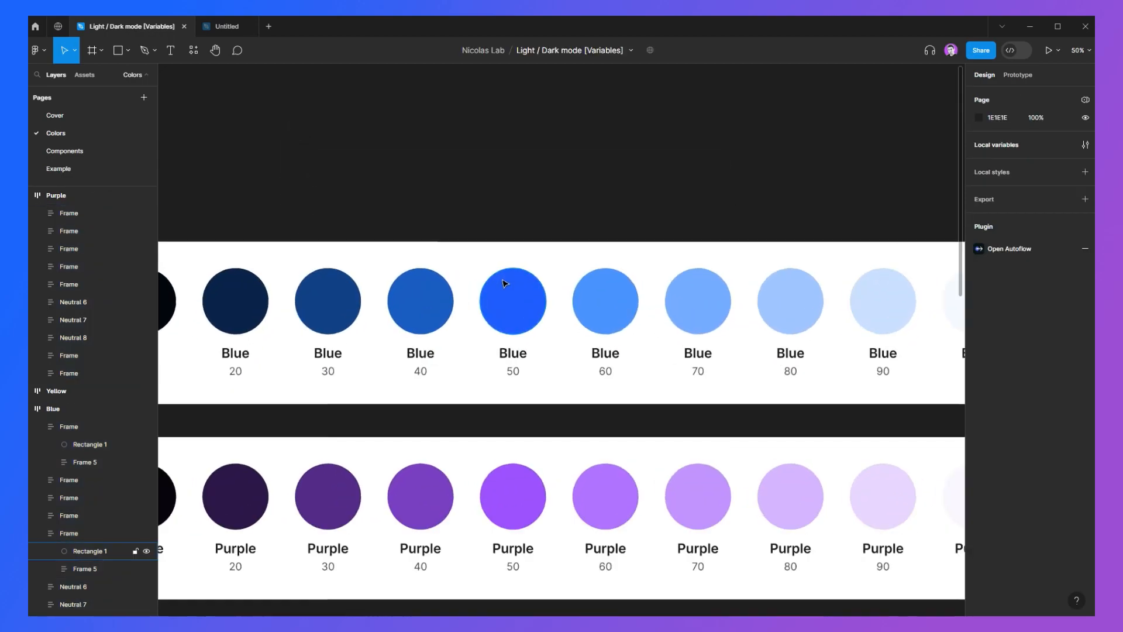
pyautogui.scroll(5, 505, 284)
pyautogui.click(542, 311)
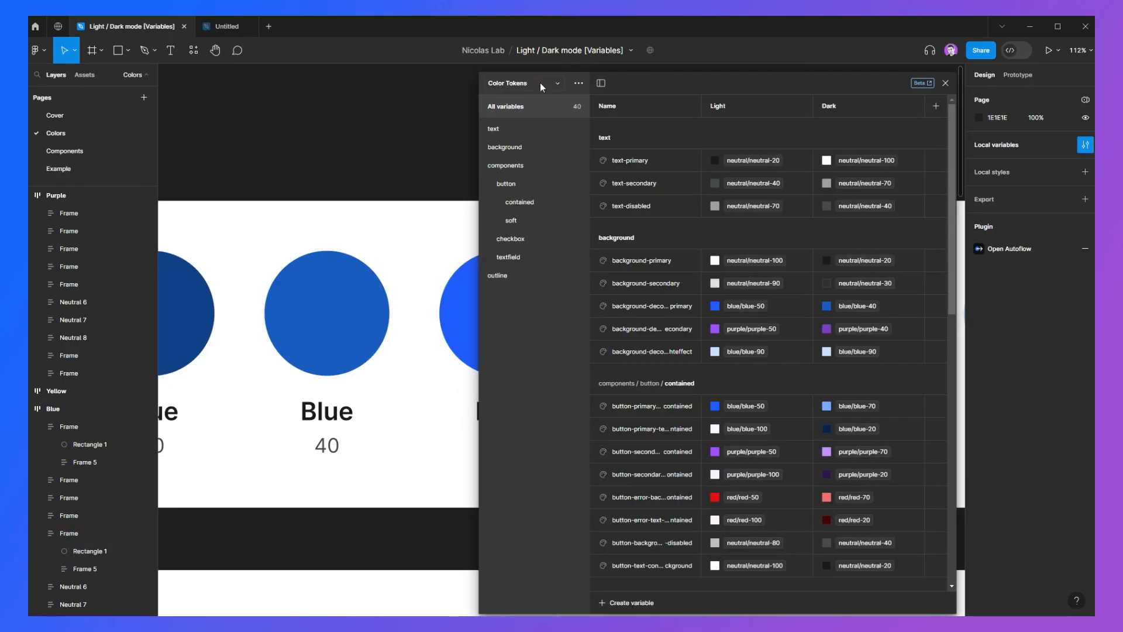
# Step: Open the local variables and browse the Colors collection
pyautogui.click(541, 83)
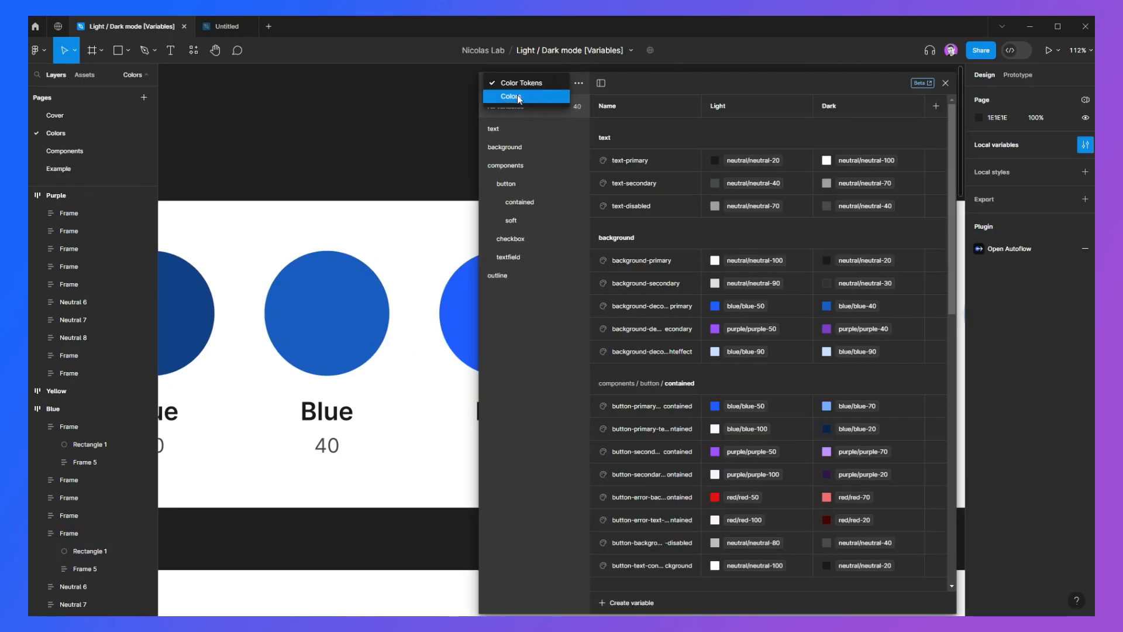
pyautogui.click(519, 98)
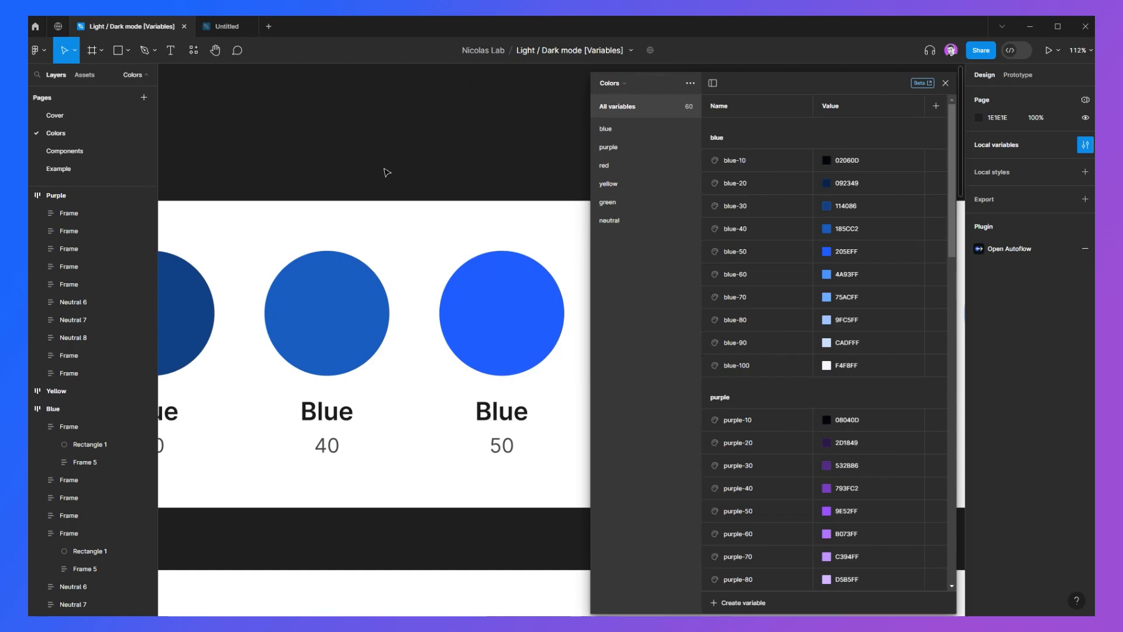
pyautogui.scroll(-3, 390, 228)
pyautogui.scroll(-10, 389, 233)
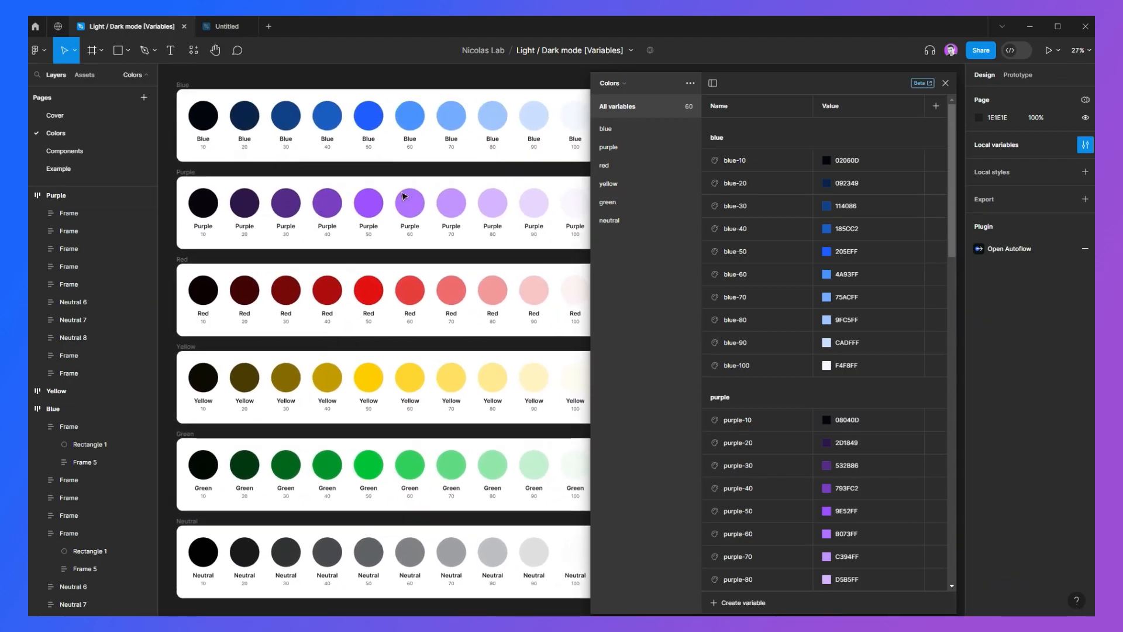
# Step: Select the Purple 50 circle and zoom in to inspect its purple-50 variable fill
pyautogui.scroll(-3, 755, 281)
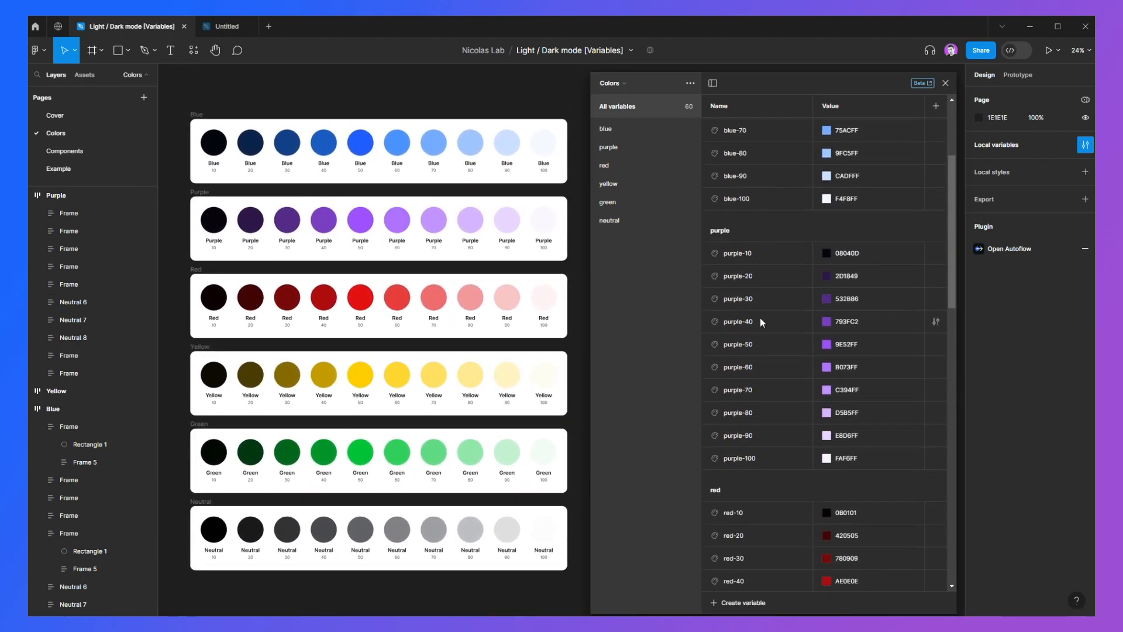
pyautogui.moveTo(183, 106); pyautogui.dragTo(581, 427)
pyautogui.click(578, 418)
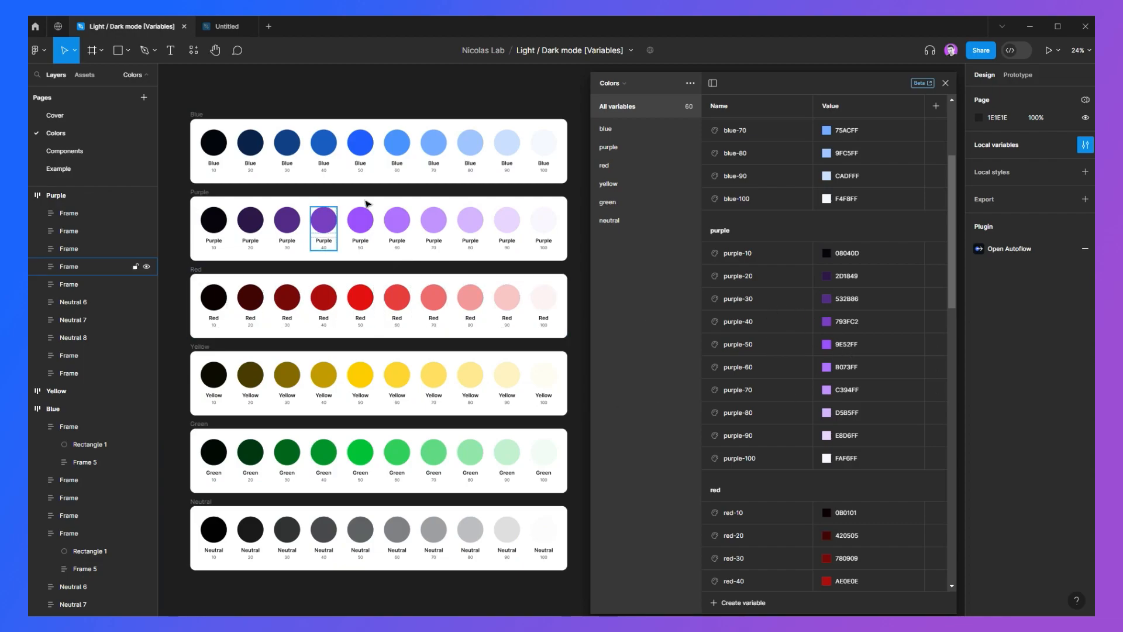
pyautogui.moveTo(182, 189); pyautogui.dragTo(572, 268)
pyautogui.scroll(10, 356, 209)
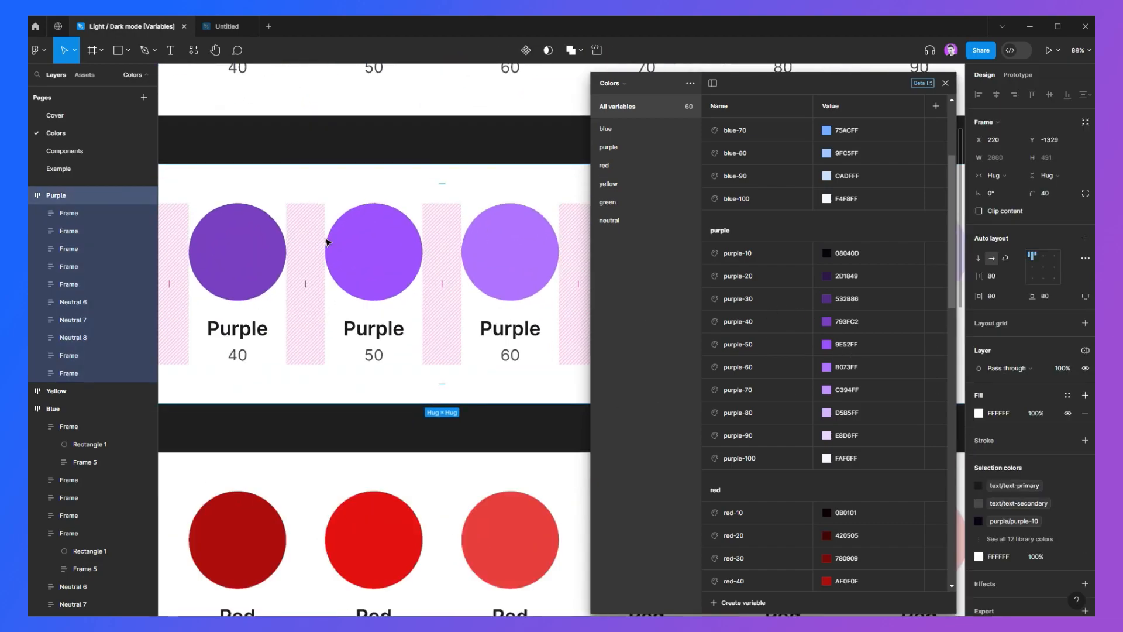
pyautogui.keyDown('ctrl'); pyautogui.click(365, 235); pyautogui.keyUp('ctrl')
pyautogui.scroll(5, 419, 228)
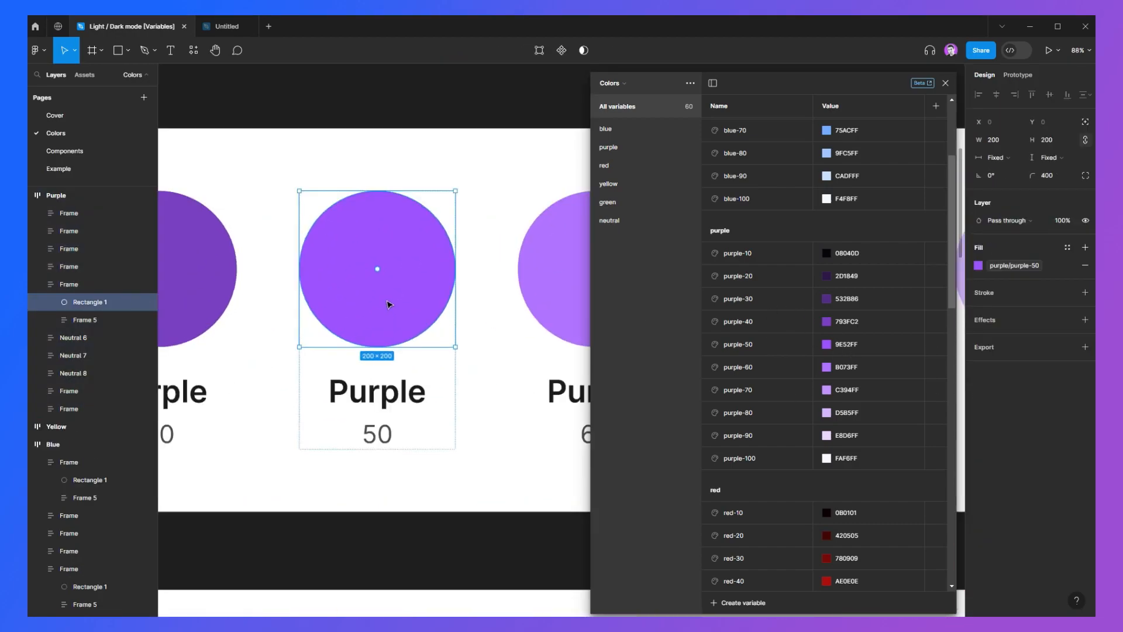
# Step: Try recoloring the purple-50 variable to orange, then undo the change and close the color picker
pyautogui.click(827, 344)
pyautogui.write('FFA552')
pyautogui.press('Return')
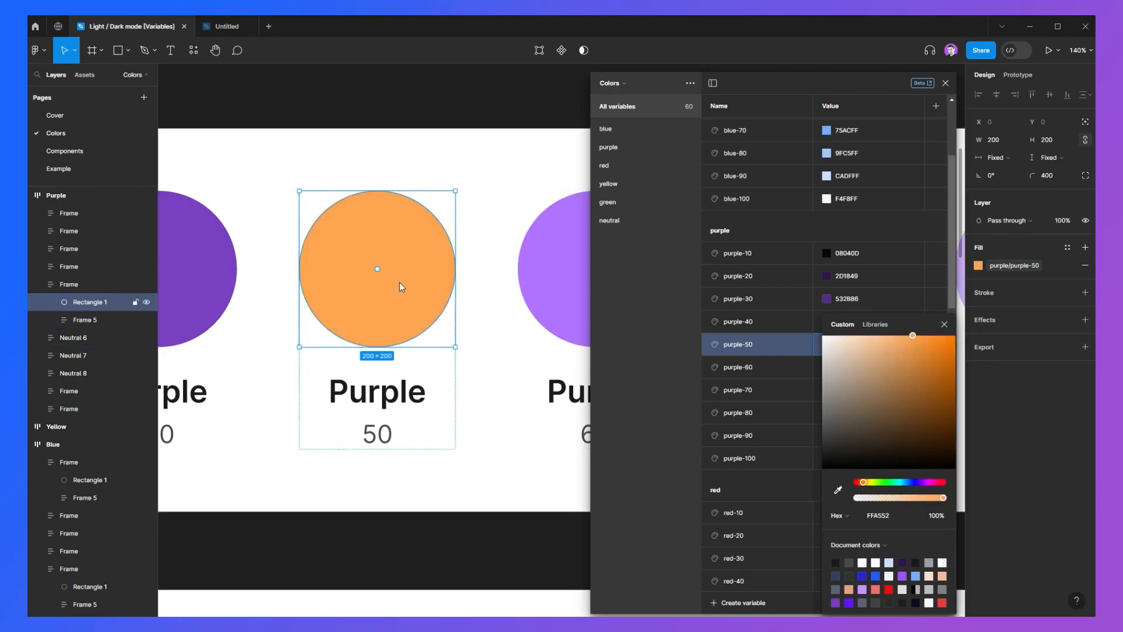
pyautogui.click(918, 342)
pyautogui.moveTo(942, 341); pyautogui.dragTo(943, 335)
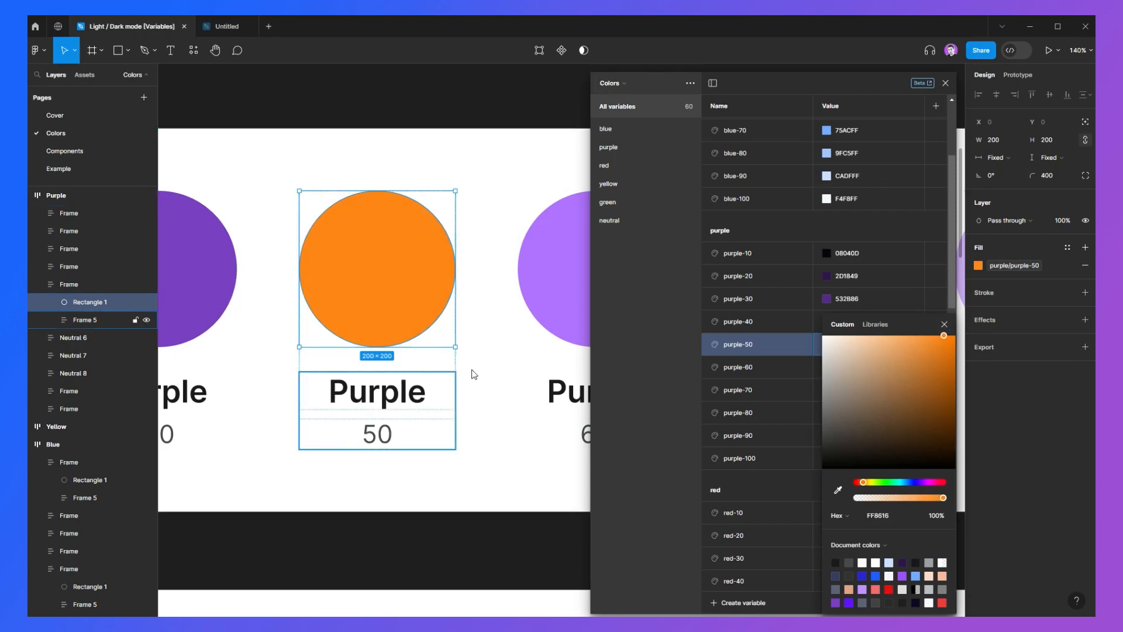
pyautogui.hotkey('ctrl', 'z')
pyautogui.hotkey('ctrl', 'z')
pyautogui.press('Escape')
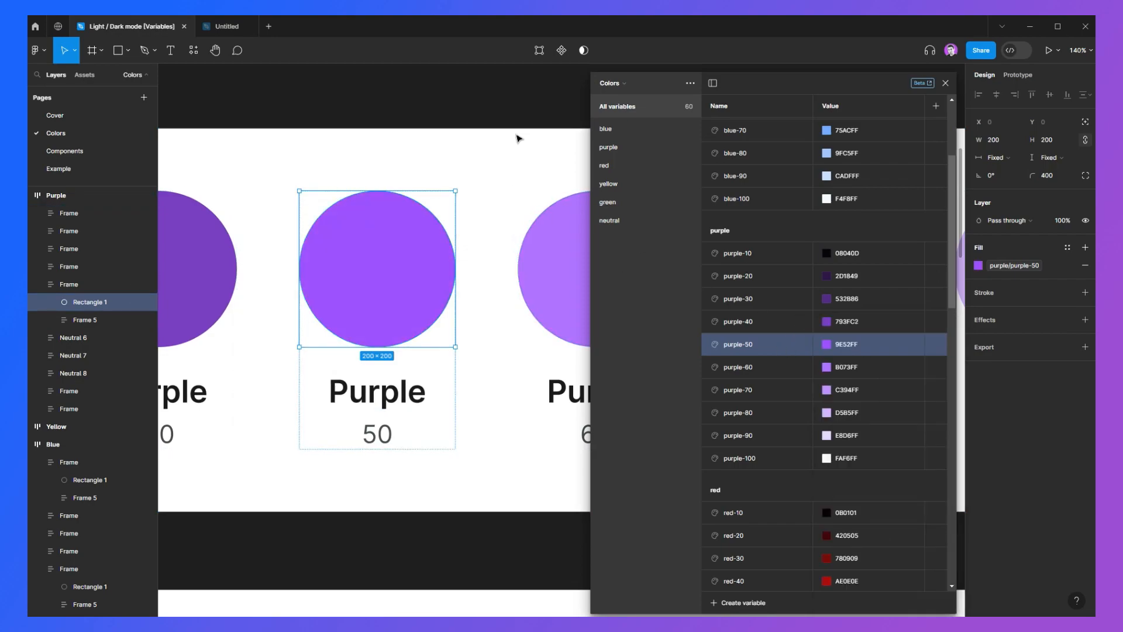
# Step: Switch the variables panel to the Color Tokens collection and back to Colors
pyautogui.click(622, 86)
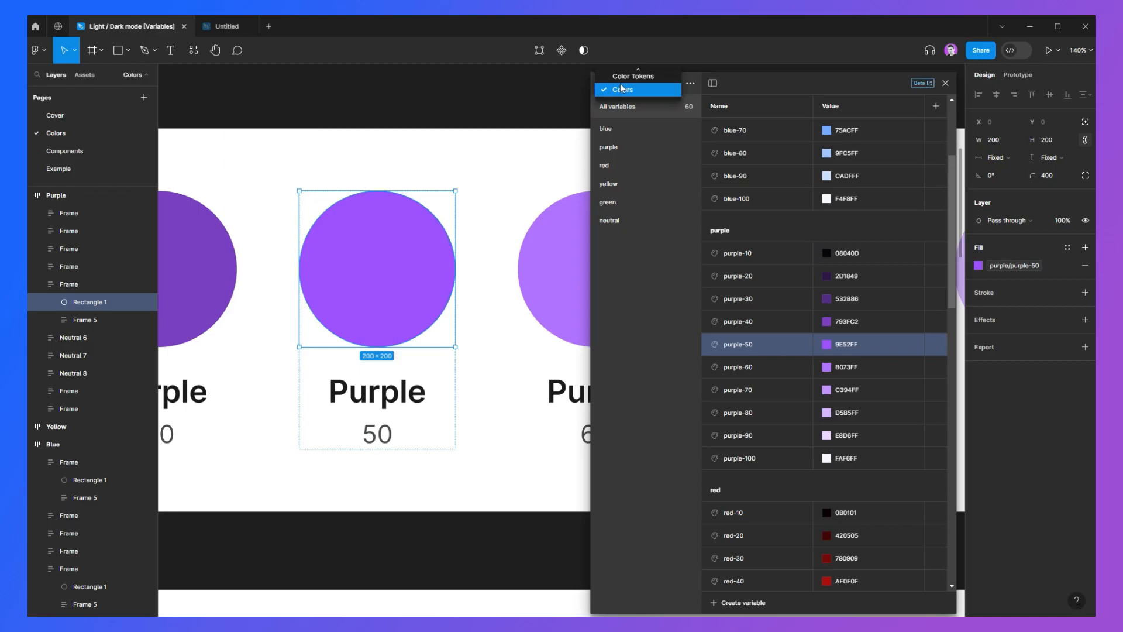
pyautogui.click(620, 81)
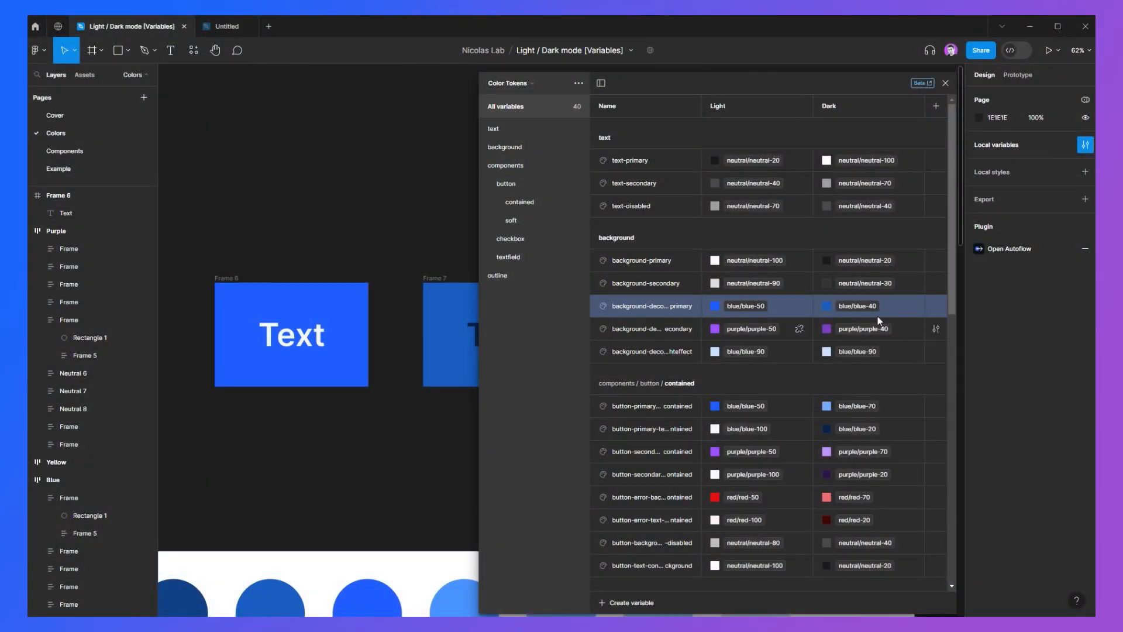
pyautogui.click(507, 85)
pyautogui.click(508, 101)
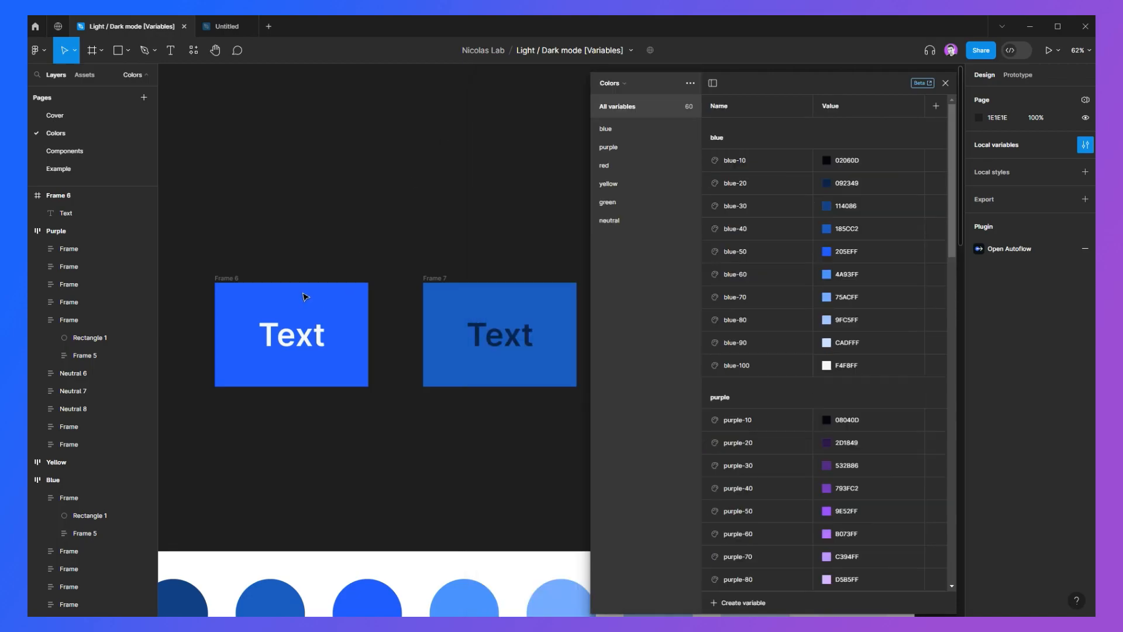
# Step: Try changing the blue-50 variable's color while watching the Text frames update, then undo all edits
pyautogui.click(827, 251)
pyautogui.moveTo(902, 313); pyautogui.dragTo(860, 299)
pyautogui.moveTo(846, 342); pyautogui.dragTo(867, 341)
pyautogui.scroll(-1, 471, 340)
pyautogui.moveTo(479, 356); pyautogui.dragTo(496, 258)
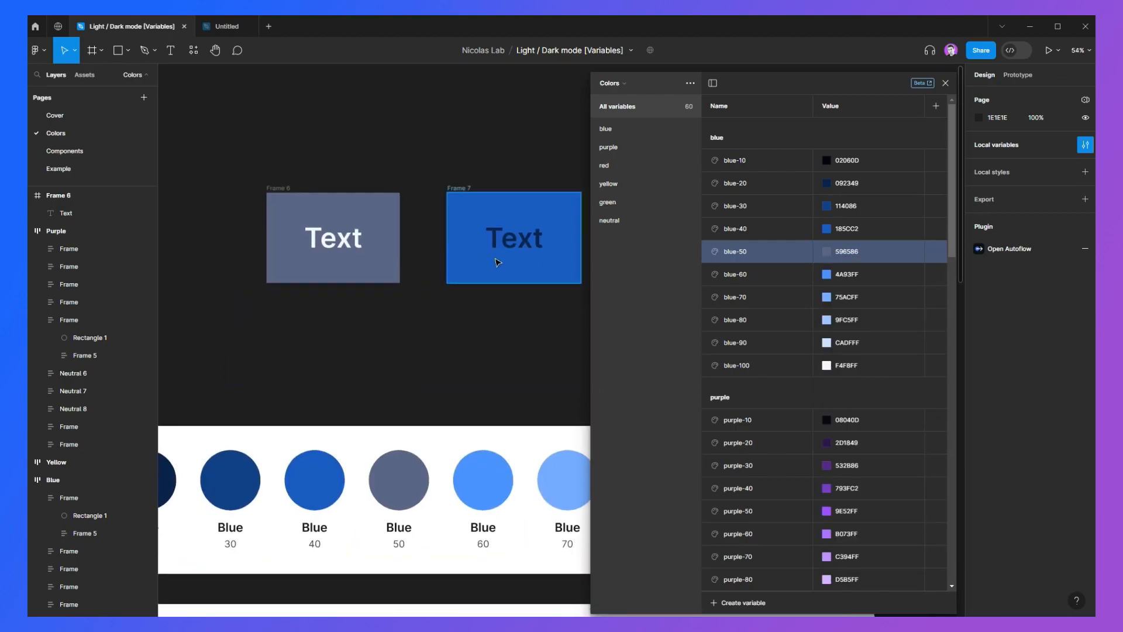
pyautogui.click(825, 253)
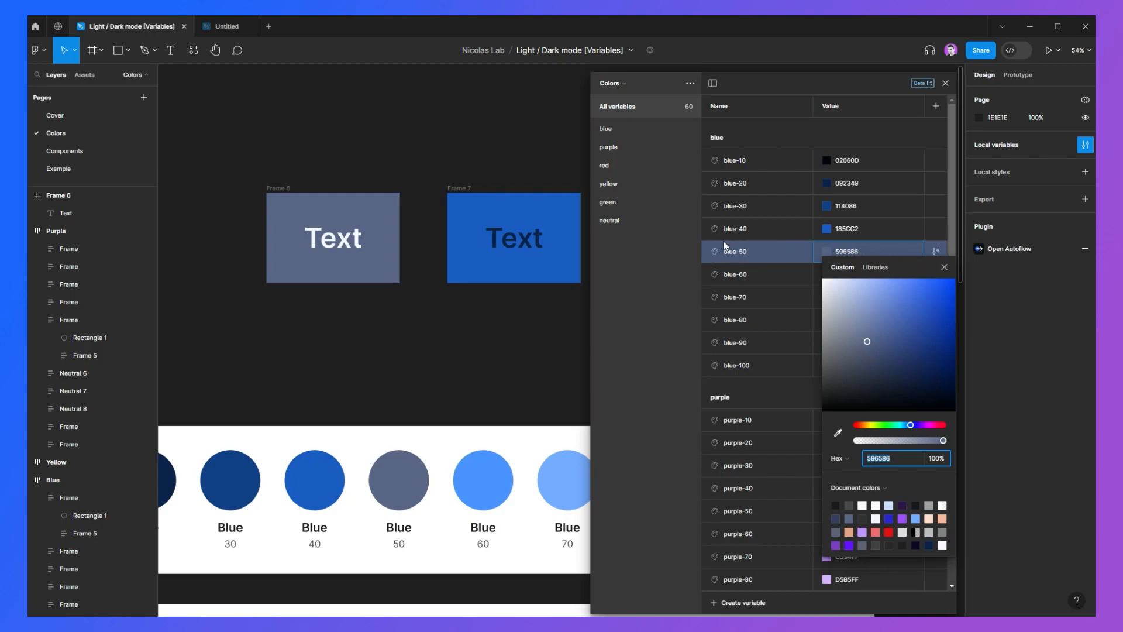
pyautogui.click(924, 425)
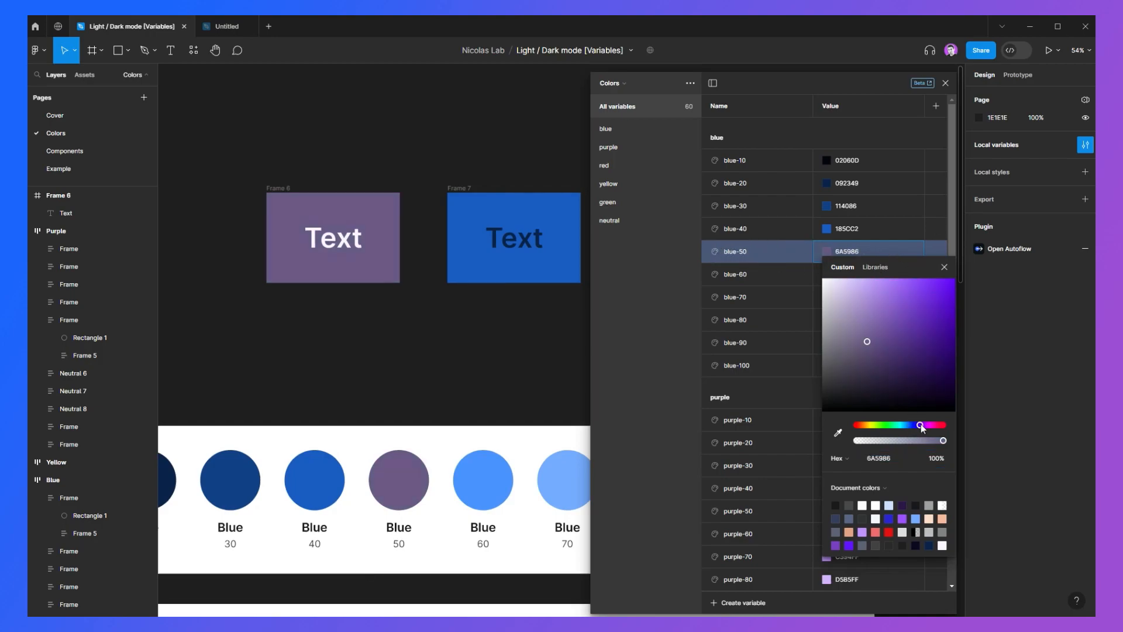
pyautogui.click(892, 283)
pyautogui.moveTo(908, 284); pyautogui.dragTo(852, 260)
pyautogui.hotkey('ctrl', 'z')
pyautogui.hotkey('ctrl', 'z')
pyautogui.hotkey('ctrl', 'z')
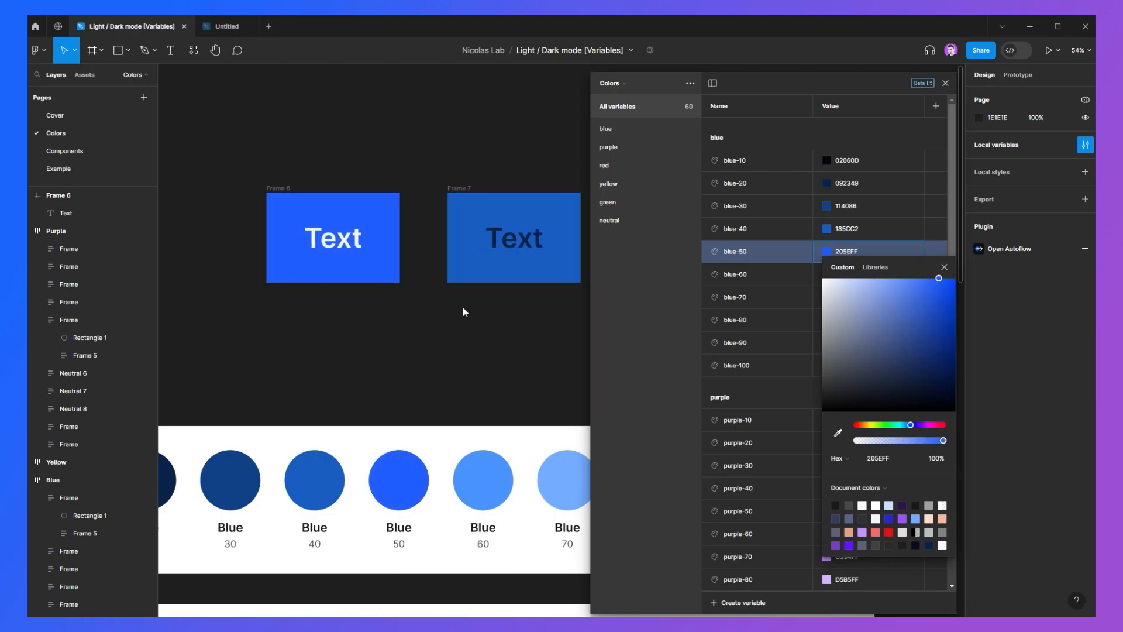
pyautogui.hotkey('ctrl', 'z')
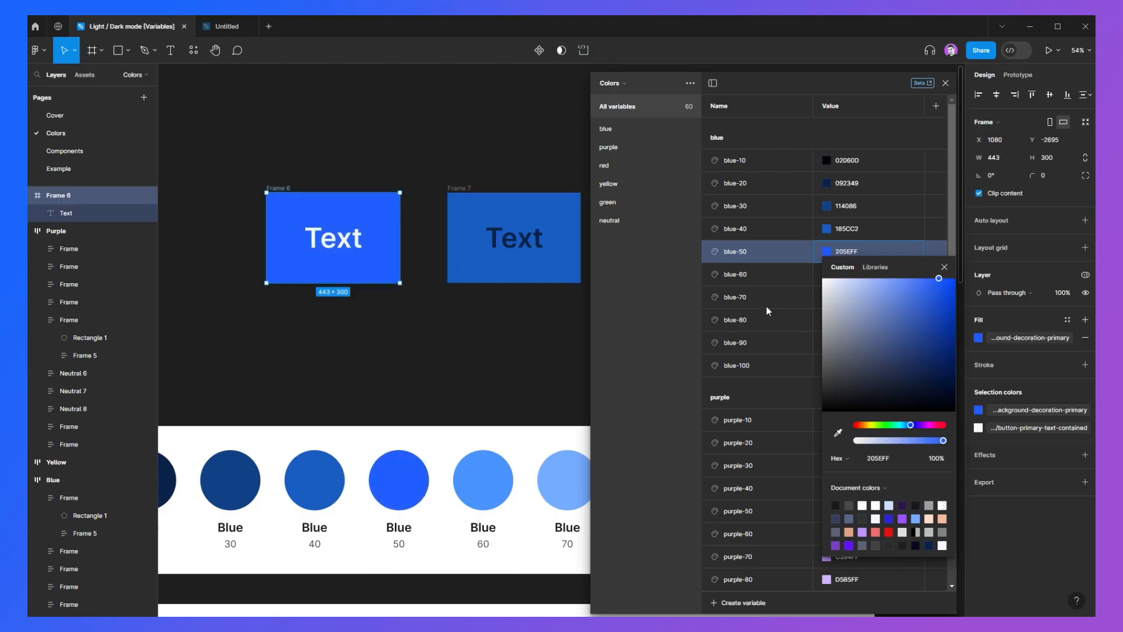
pyautogui.click(951, 266)
# Step: Duplicate the Green palette frame and place the copy below the Neutral palette
pyautogui.scroll(-5, 383, 257)
pyautogui.moveTo(336, 362); pyautogui.dragTo(321, 245)
pyautogui.click(383, 258)
pyautogui.scroll(-1, 319, 241)
pyautogui.scroll(-1, 222, 212)
pyautogui.hscroll(-1, 211, 208)
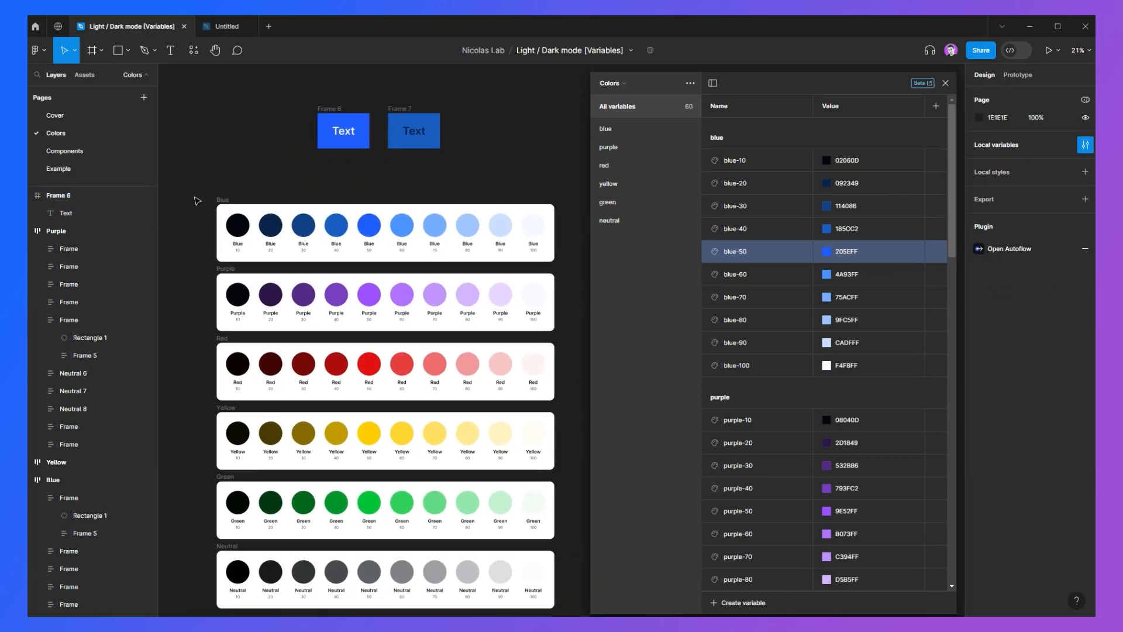
pyautogui.moveTo(199, 190); pyautogui.dragTo(574, 614)
pyautogui.scroll(-1, 576, 532)
pyautogui.click(249, 440)
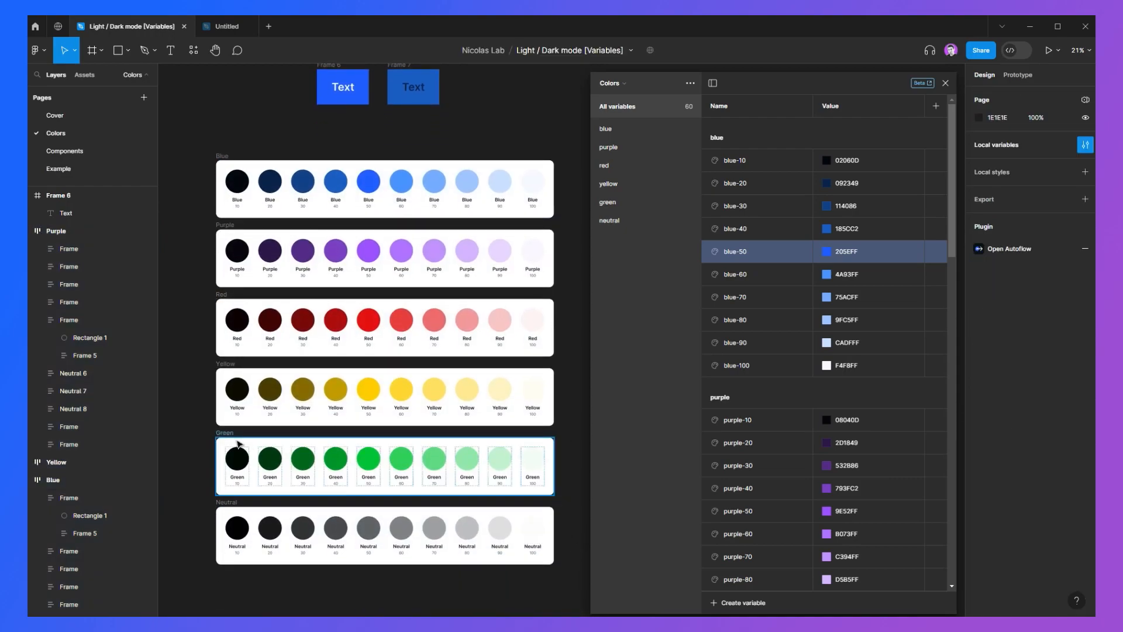
pyautogui.moveTo(253, 448); pyautogui.dragTo(284, 508)
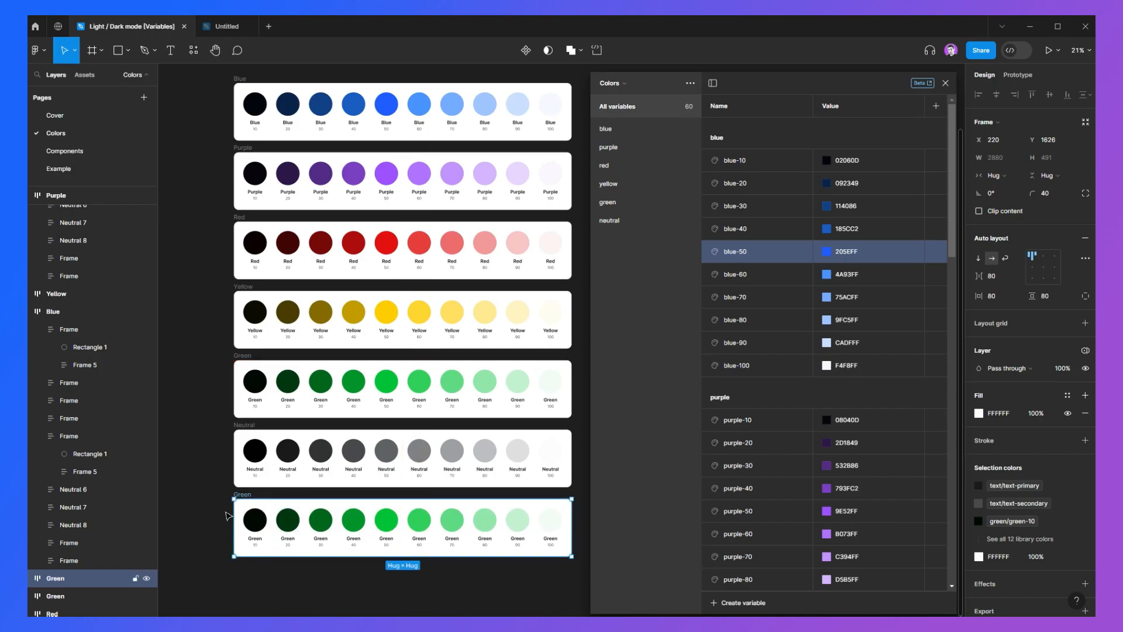
pyautogui.click(526, 587)
pyautogui.moveTo(215, 506); pyautogui.dragTo(572, 586)
pyautogui.click(575, 585)
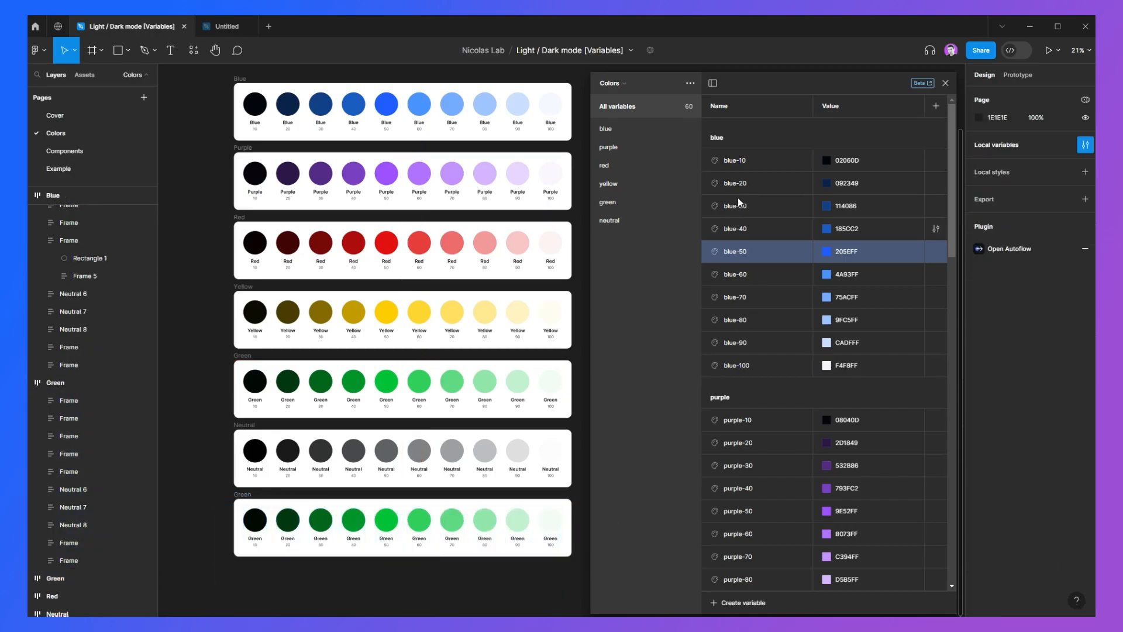
# Step: Try duplicating the green variable group and recoloring green-10 in the copy, then undo both changes
pyautogui.click(637, 130)
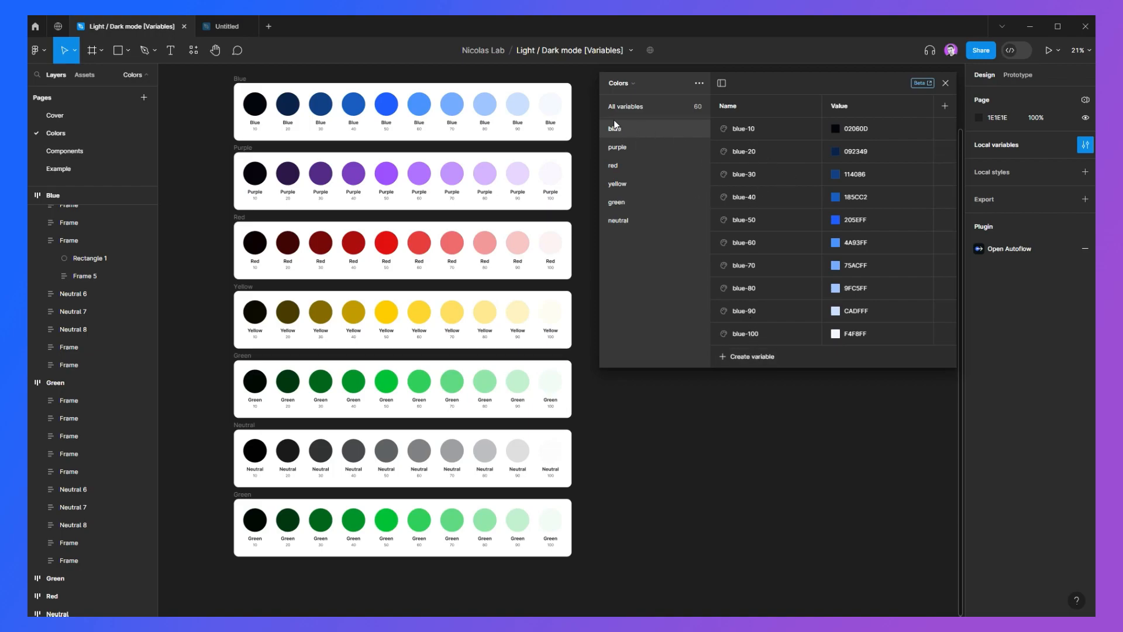
pyautogui.click(617, 201)
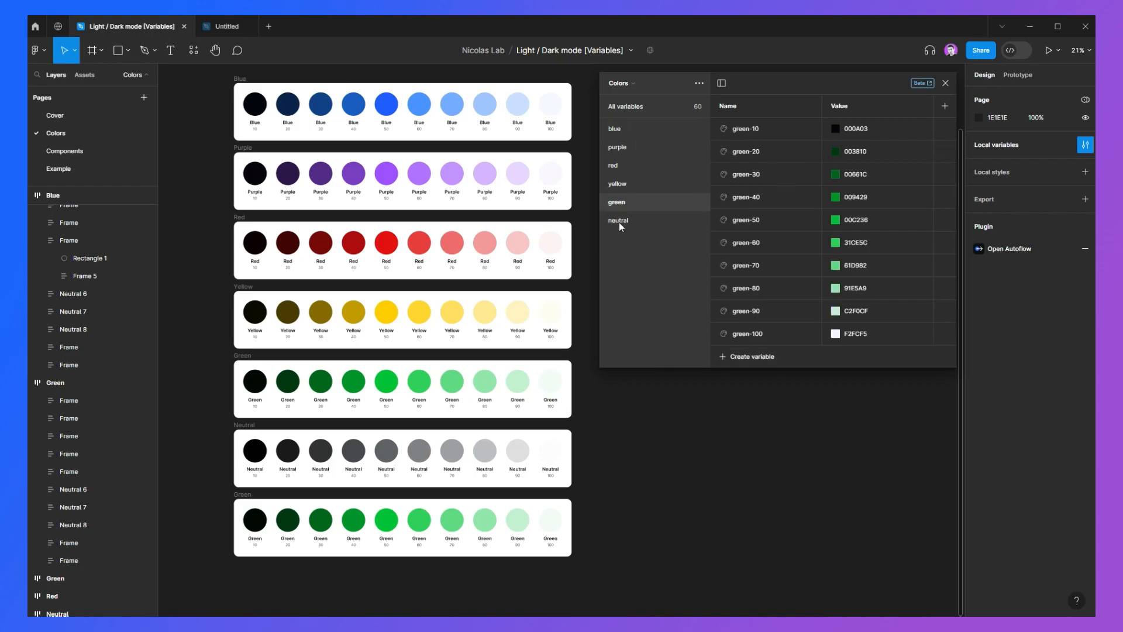
pyautogui.rightClick(616, 202)
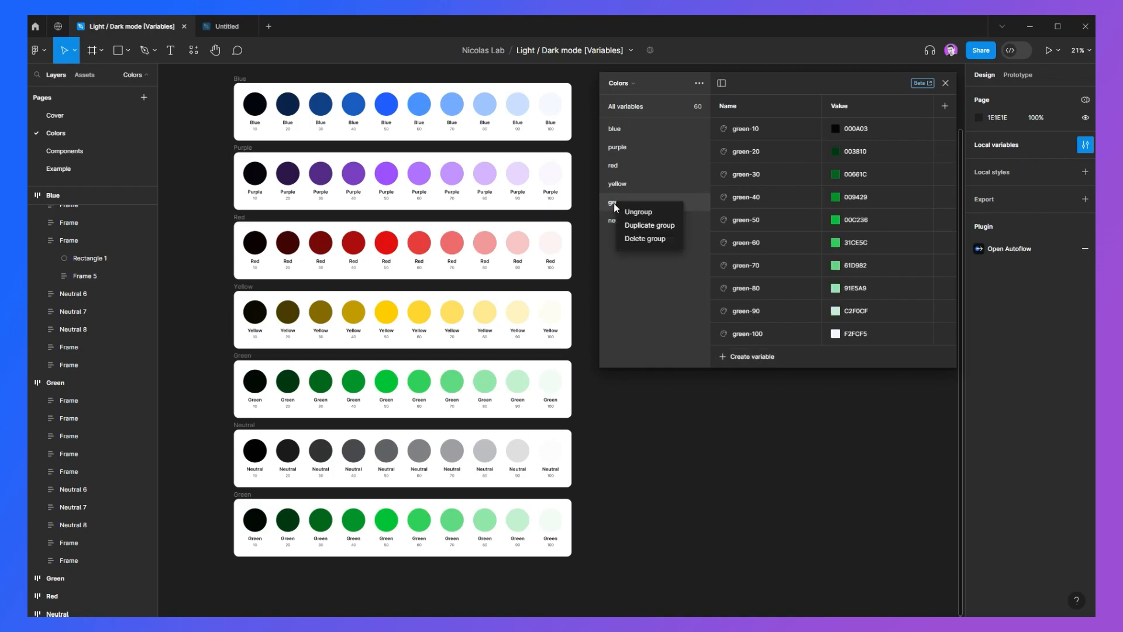
pyautogui.click(648, 227)
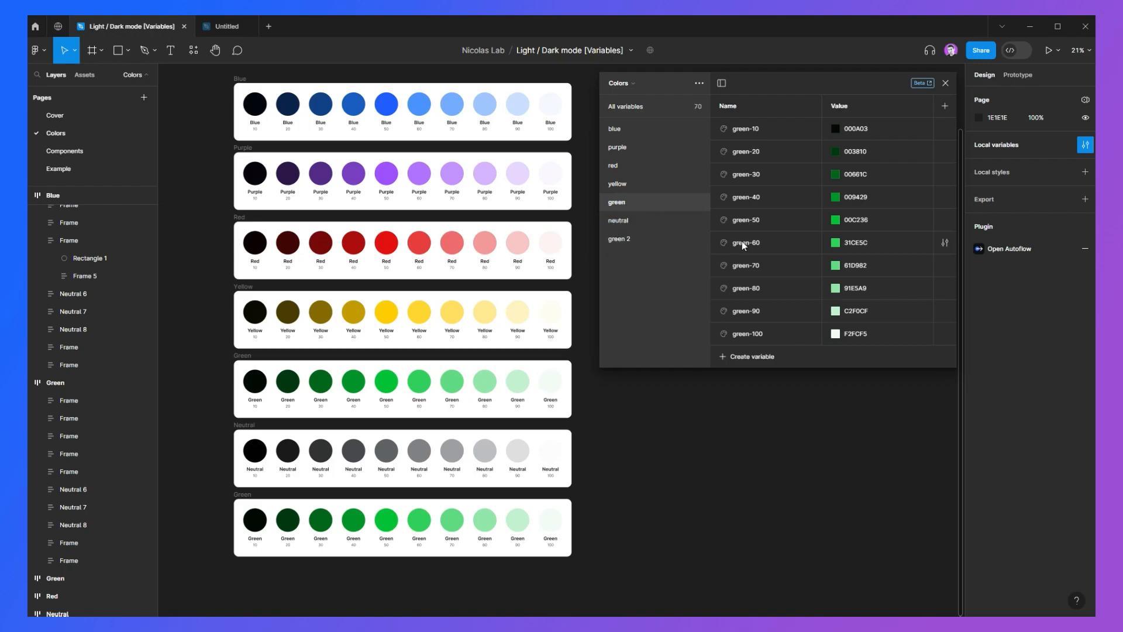
pyautogui.doubleClick(624, 240)
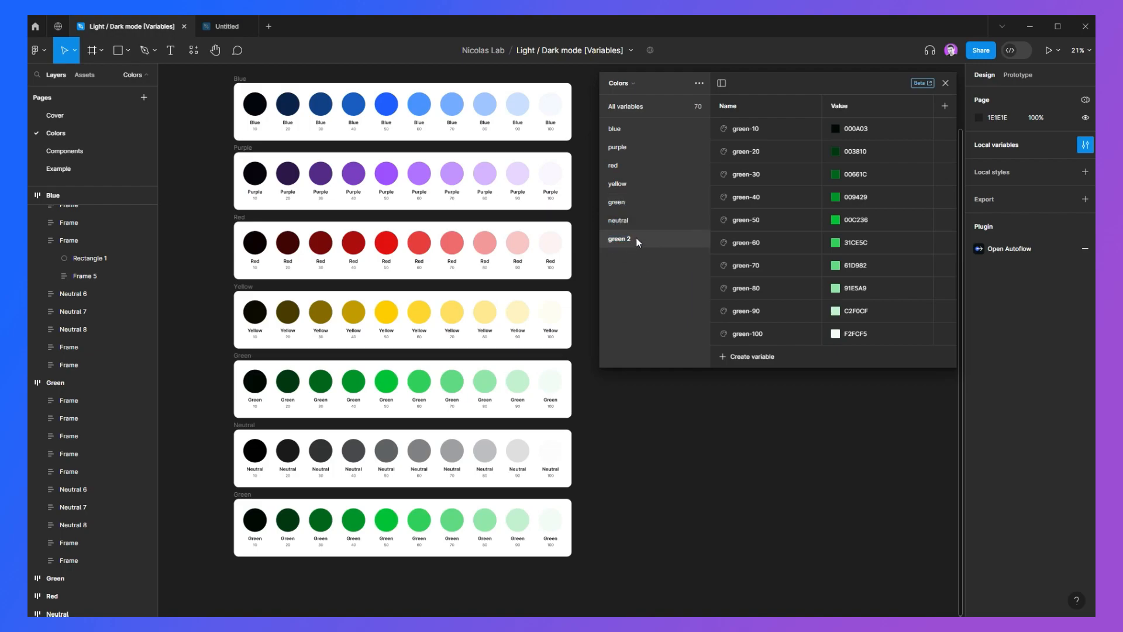
pyautogui.click(848, 130)
pyautogui.click(836, 131)
pyautogui.moveTo(881, 193); pyautogui.dragTo(914, 180)
pyautogui.click(952, 144)
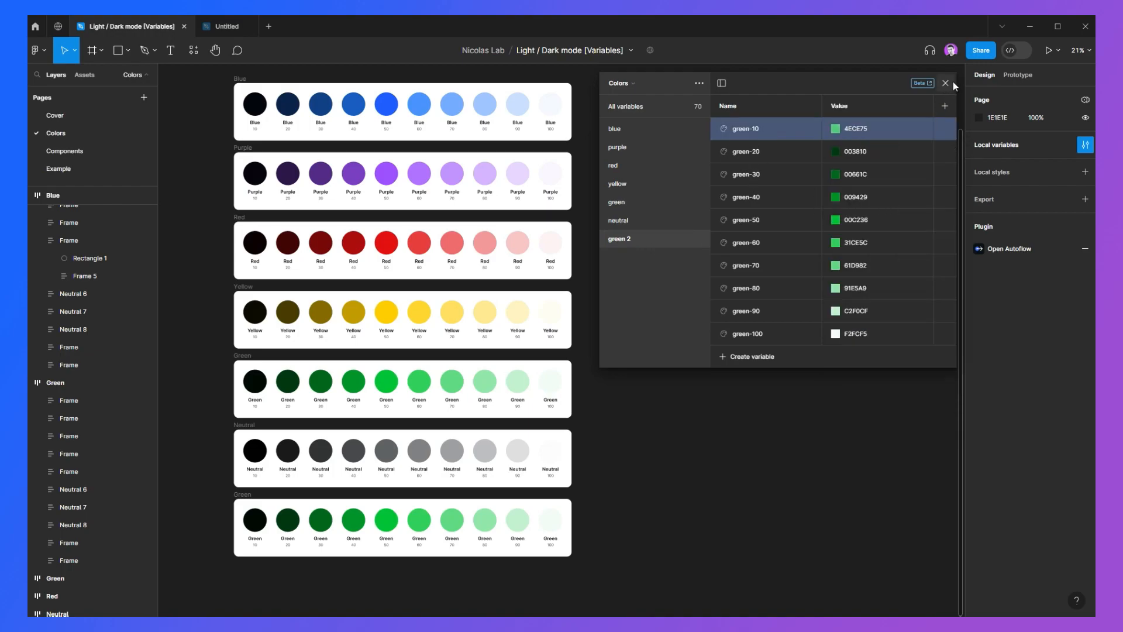
pyautogui.hotkey('ctrl', 'z')
pyautogui.hotkey('ctrl', 'z')
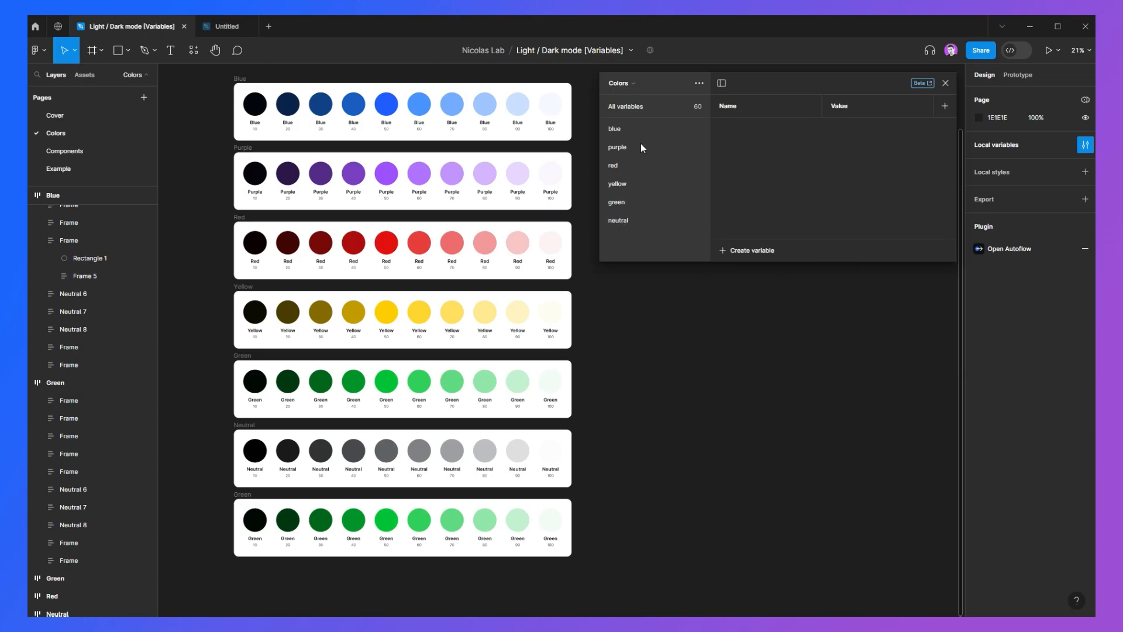
# Step: Open the Components page and zoom in on the Button component set
pyautogui.moveTo(583, 185); pyautogui.dragTo(585, 218)
pyautogui.moveTo(217, 102); pyautogui.dragTo(597, 578)
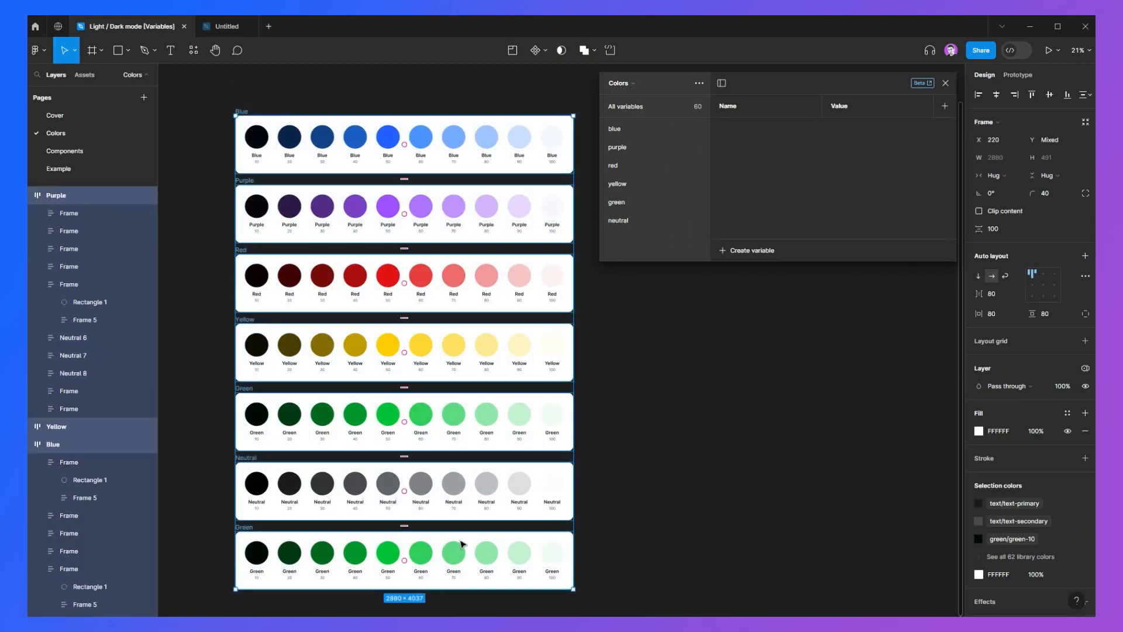
pyautogui.click(220, 521)
pyautogui.click(239, 526)
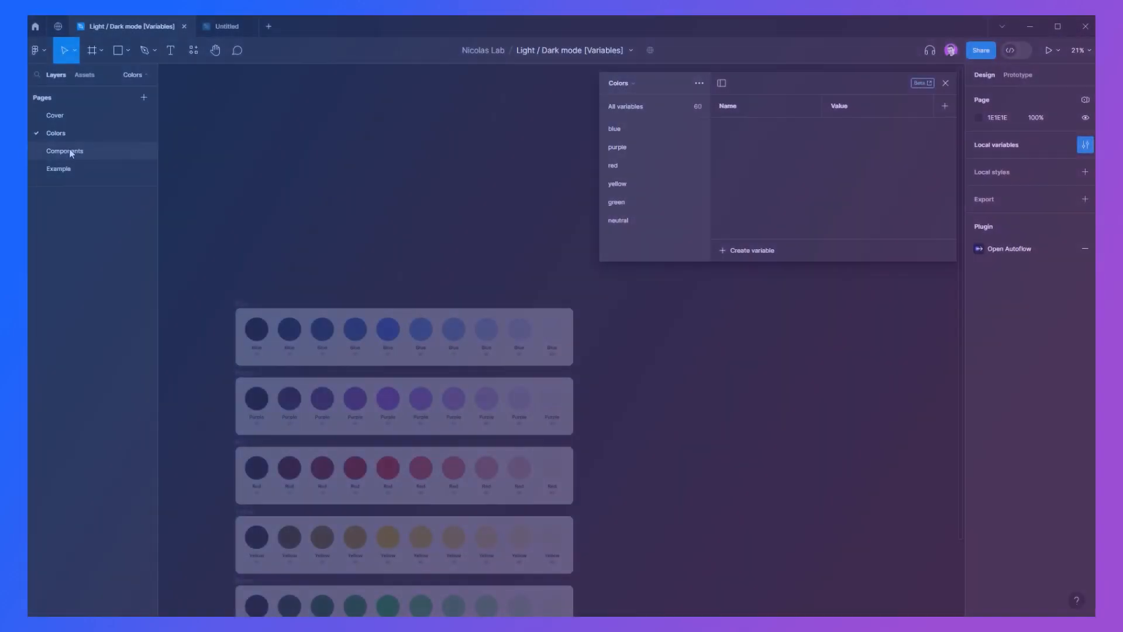
pyautogui.click(70, 151)
pyautogui.moveTo(506, 241); pyautogui.dragTo(414, 236)
pyautogui.scroll(-5, 323, 236)
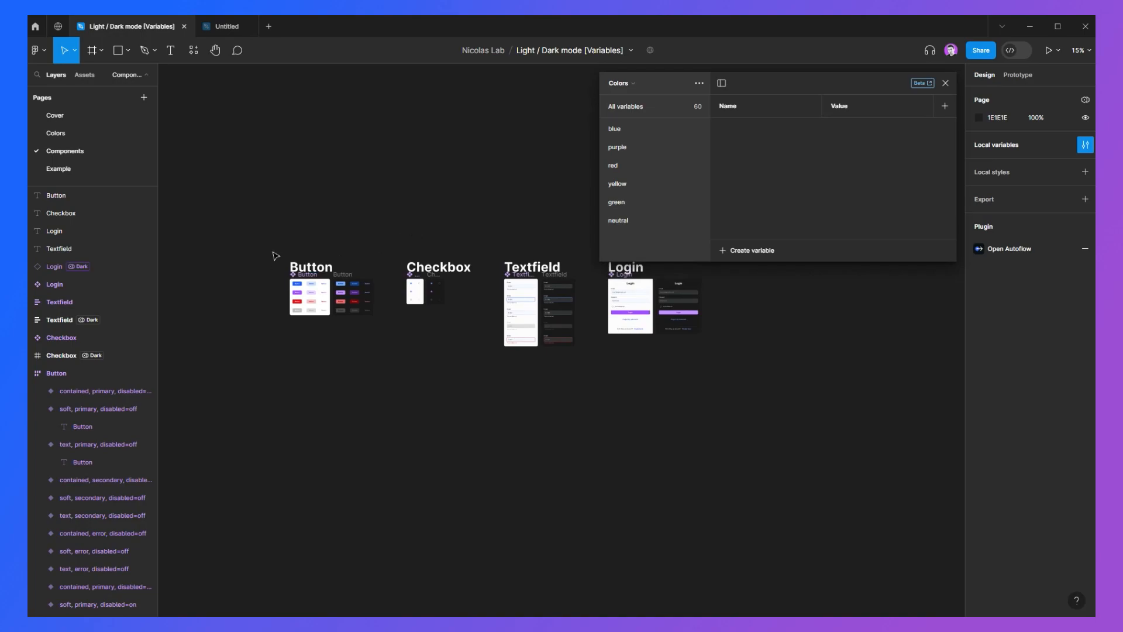
pyautogui.press('z')
pyautogui.moveTo(274, 259); pyautogui.dragTo(382, 345)
pyautogui.scroll(2, 297, 320)
pyautogui.moveTo(306, 299); pyautogui.dragTo(302, 362)
pyautogui.scroll(-1, 304, 345)
pyautogui.click(351, 310)
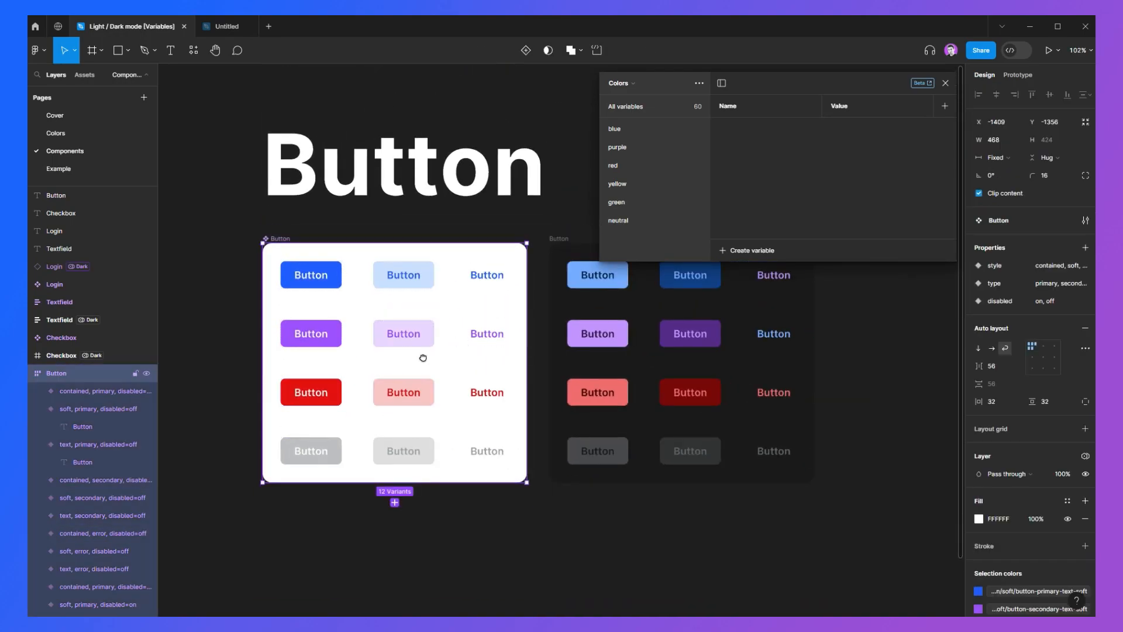
# Step: Compare the Light and Dark Button variant frames, inspecting the Dark mode set on the dark frame
pyautogui.moveTo(438, 353); pyautogui.dragTo(380, 378)
pyautogui.click(534, 339)
pyautogui.moveTo(516, 368); pyautogui.dragTo(539, 341)
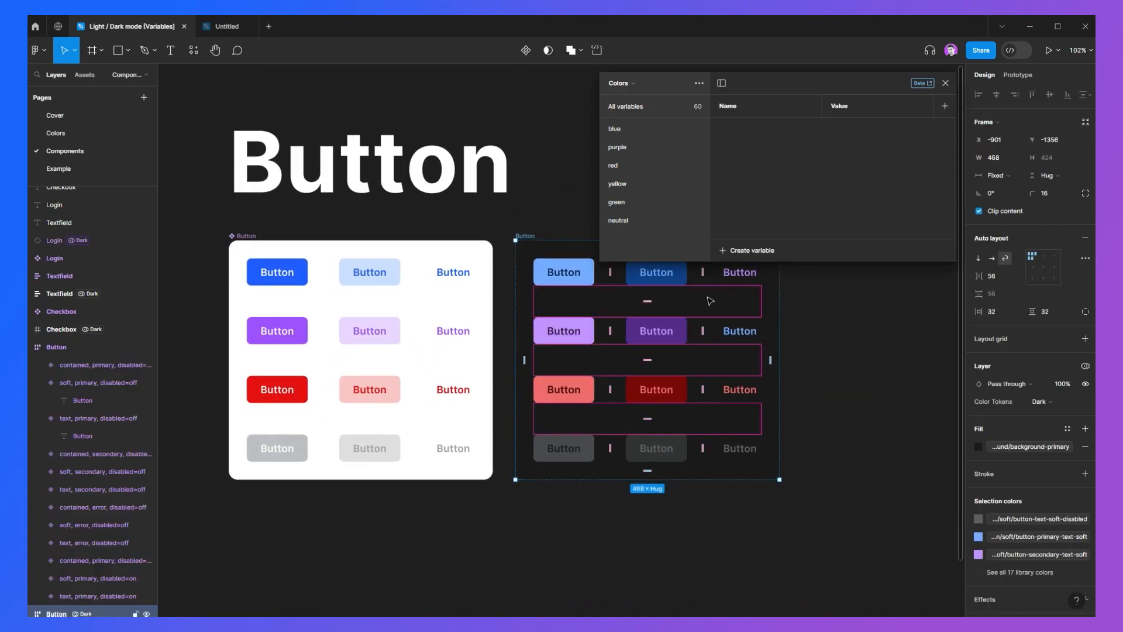
pyautogui.scroll(1, 710, 301)
pyautogui.click(534, 253)
pyautogui.hscroll(1, 533, 266)
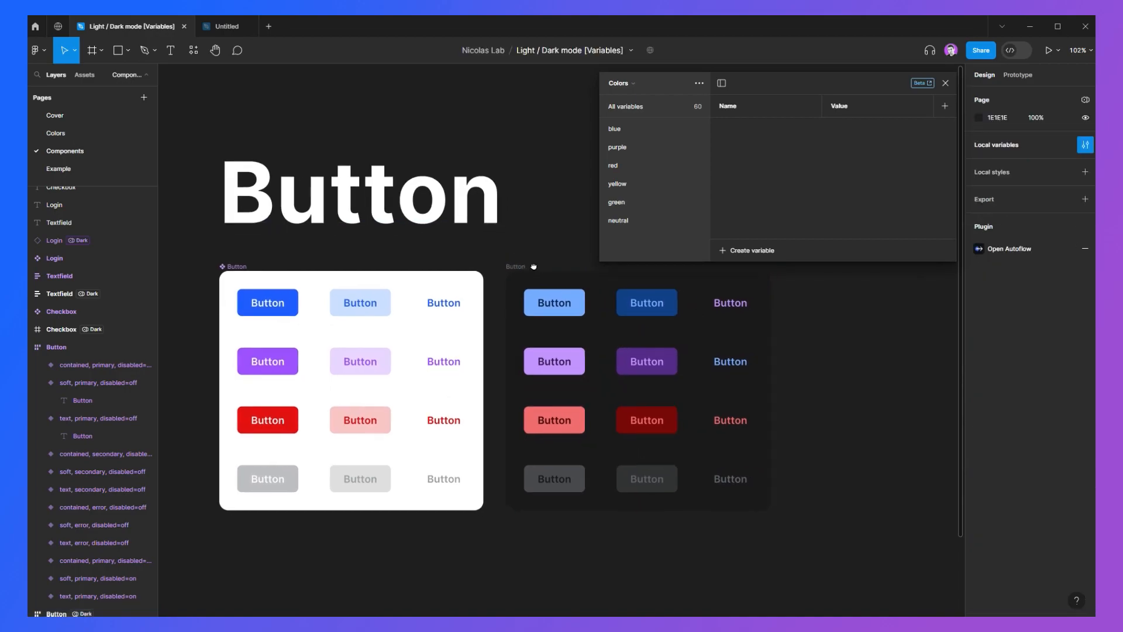
pyautogui.click(528, 268)
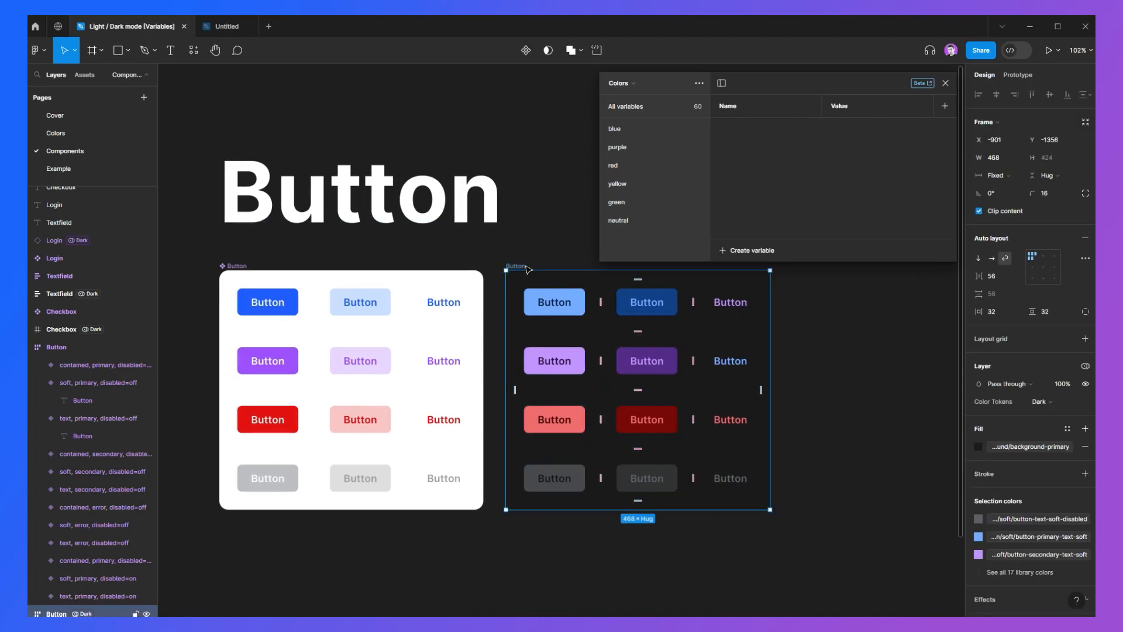
pyautogui.click(531, 267)
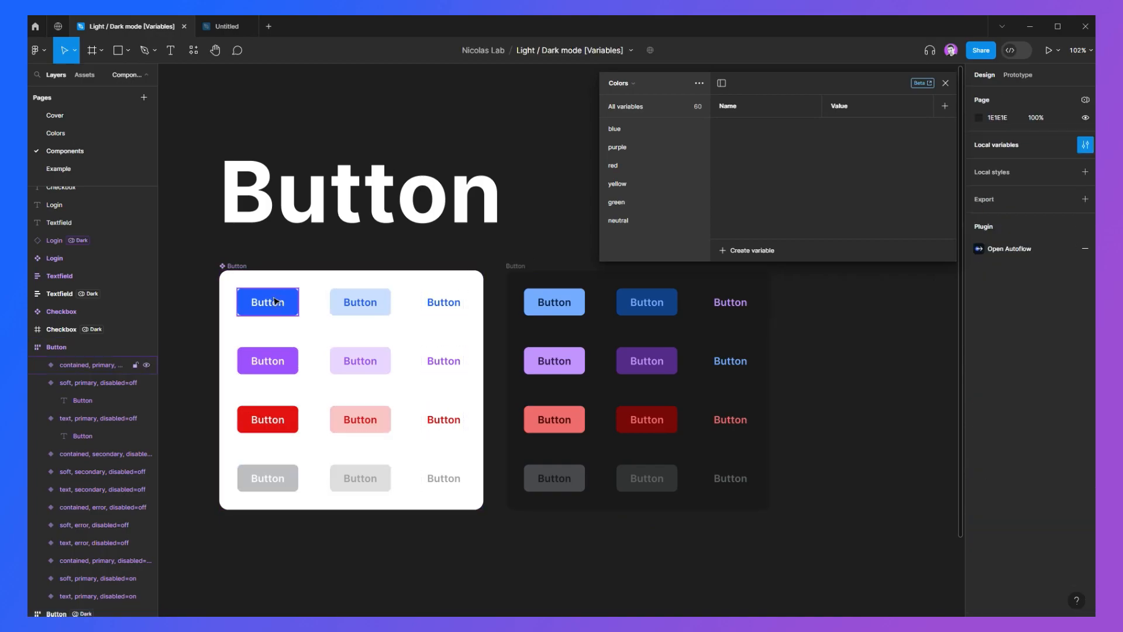
pyautogui.scroll(2, 394, 383)
pyautogui.moveTo(395, 384); pyautogui.dragTo(473, 367)
pyautogui.hscroll(-2, 462, 357)
pyautogui.hscroll(2, 421, 349)
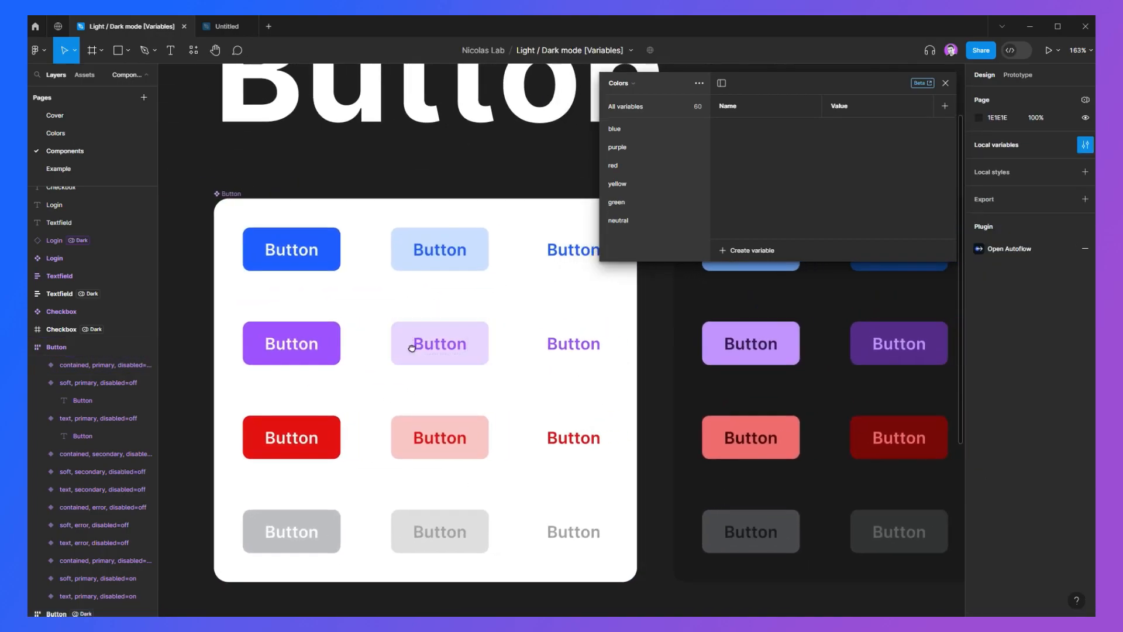
# Step: Select the contained primary Button variant and inspect the color variables bound to its fill
pyautogui.scroll(-2, 401, 343)
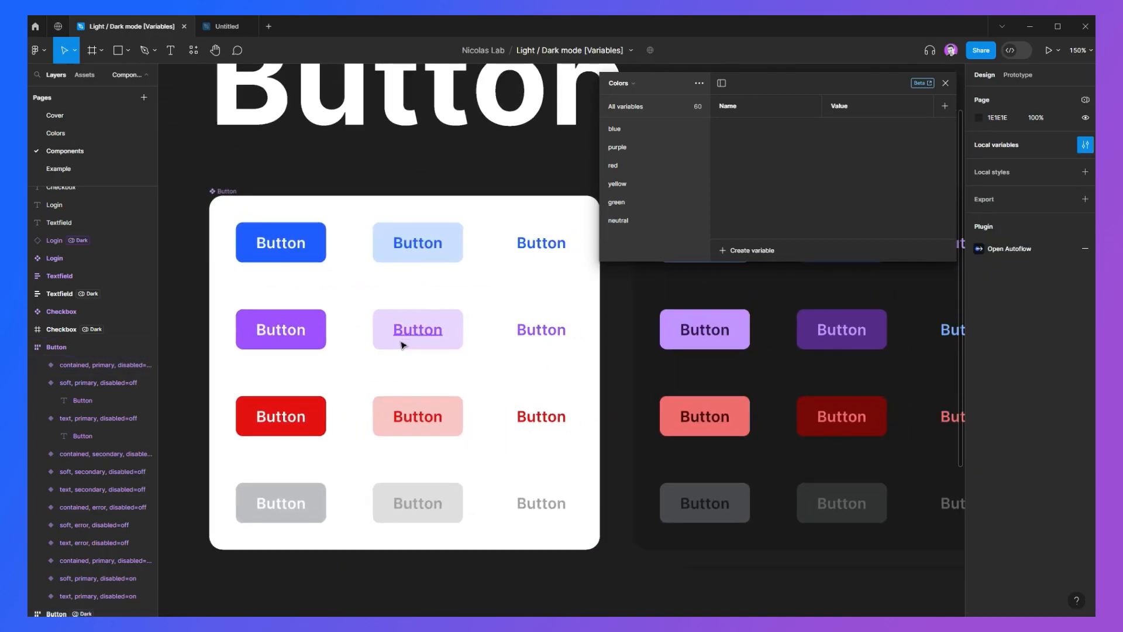
pyautogui.click(323, 258)
pyautogui.scroll(-3, 1010, 456)
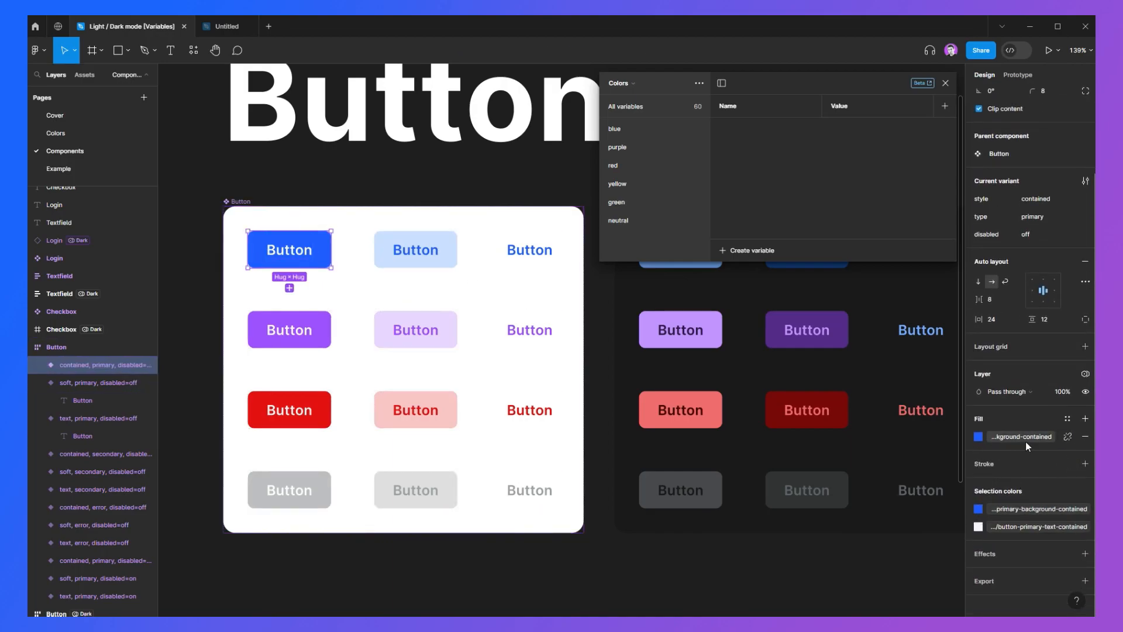
pyautogui.click(645, 560)
pyautogui.moveTo(655, 408); pyautogui.dragTo(651, 475)
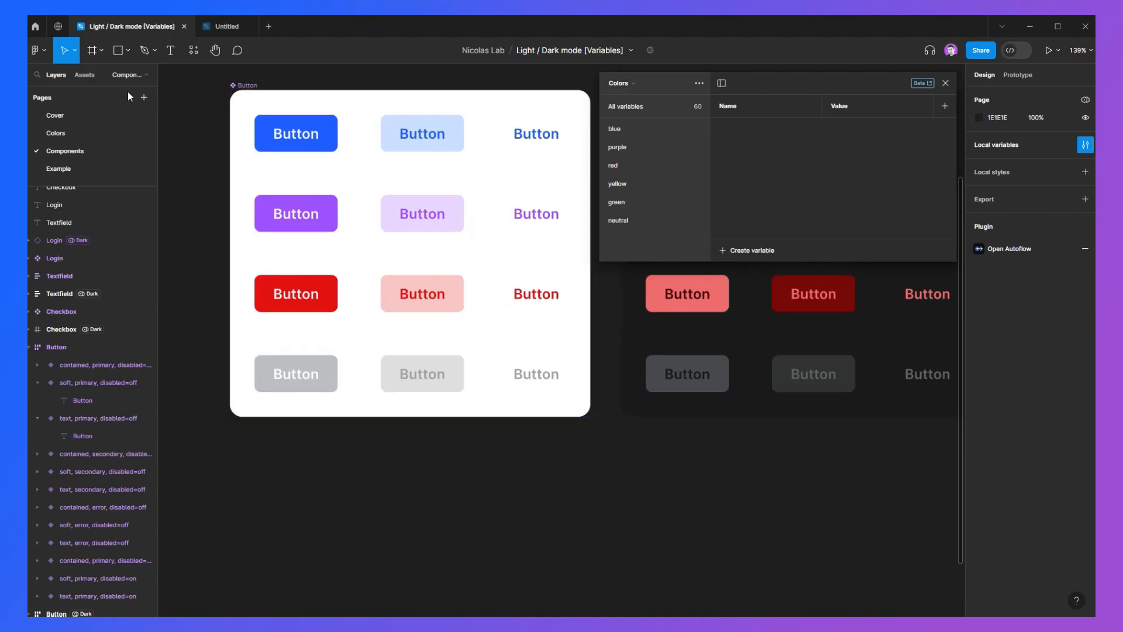
# Step: Draw a frame about 264 × 130 below the Button component set
pyautogui.click(92, 51)
pyautogui.scroll(-3, 355, 381)
pyautogui.moveTo(299, 356); pyautogui.dragTo(502, 455)
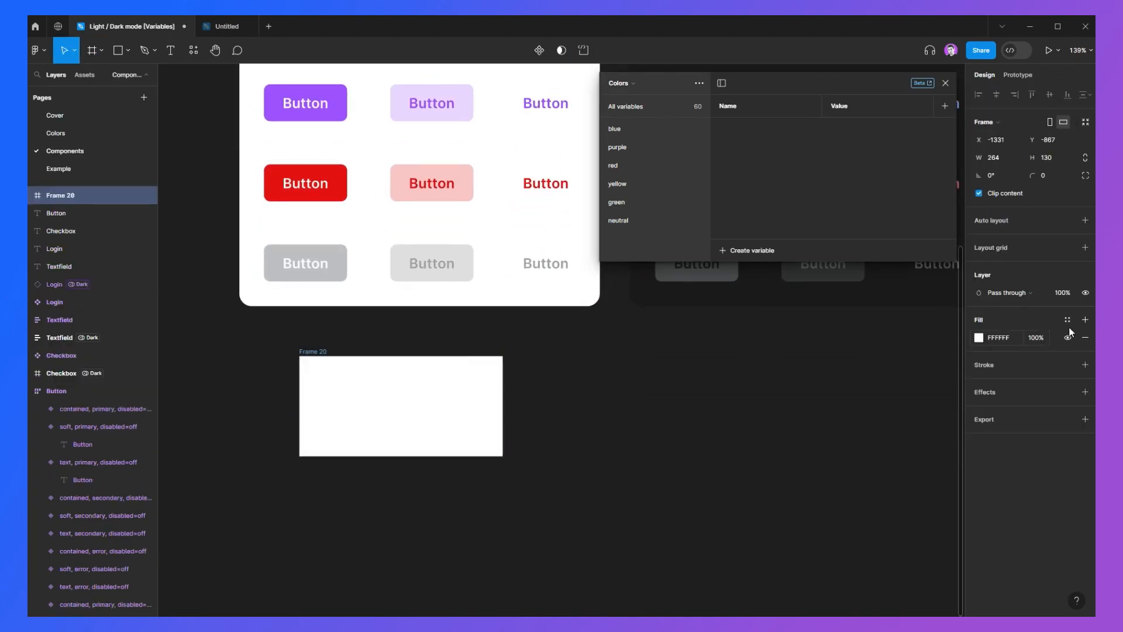
# Step: Open the frame fill's variable picker and browse the blue variables of the Colors collection, opening blue-10's settings
pyautogui.click(1068, 319)
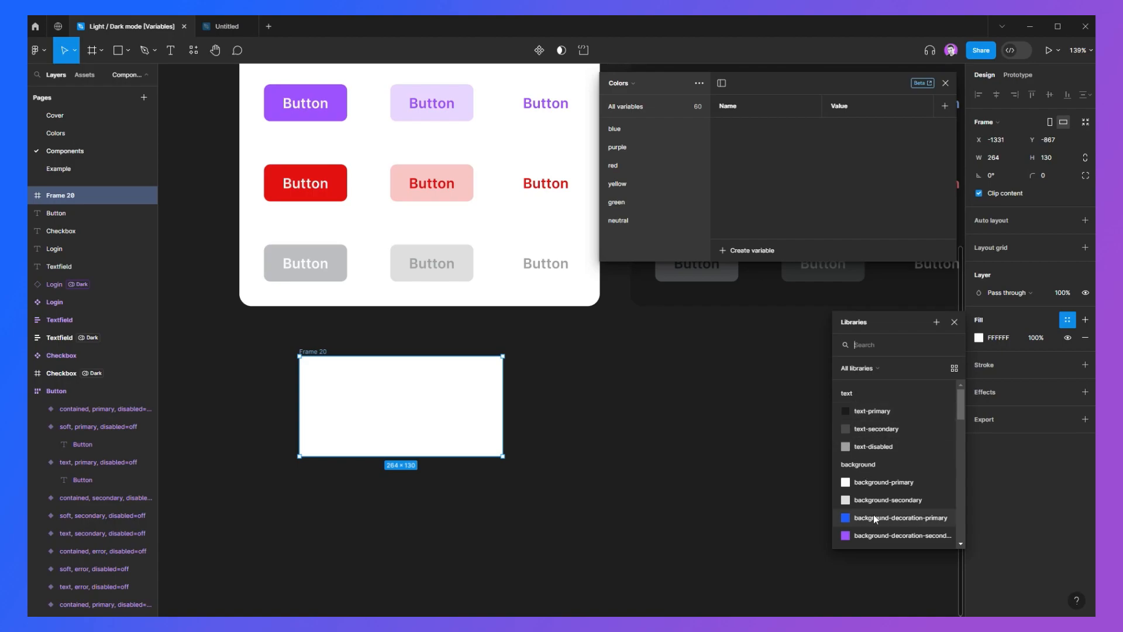
pyautogui.click(624, 83)
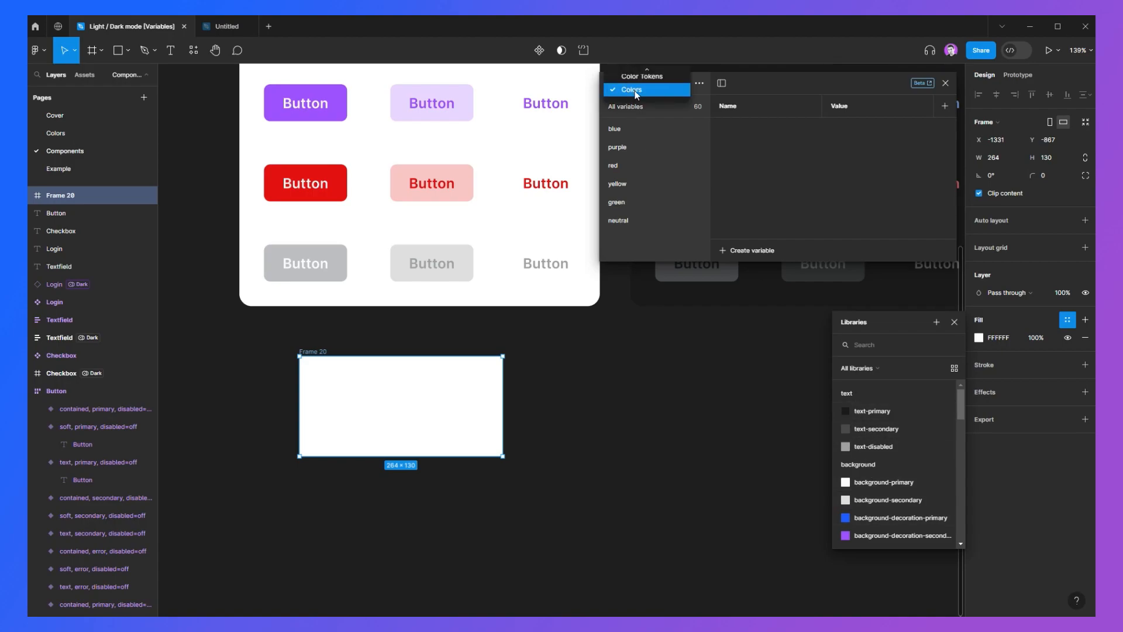
pyautogui.click(627, 88)
pyautogui.click(617, 128)
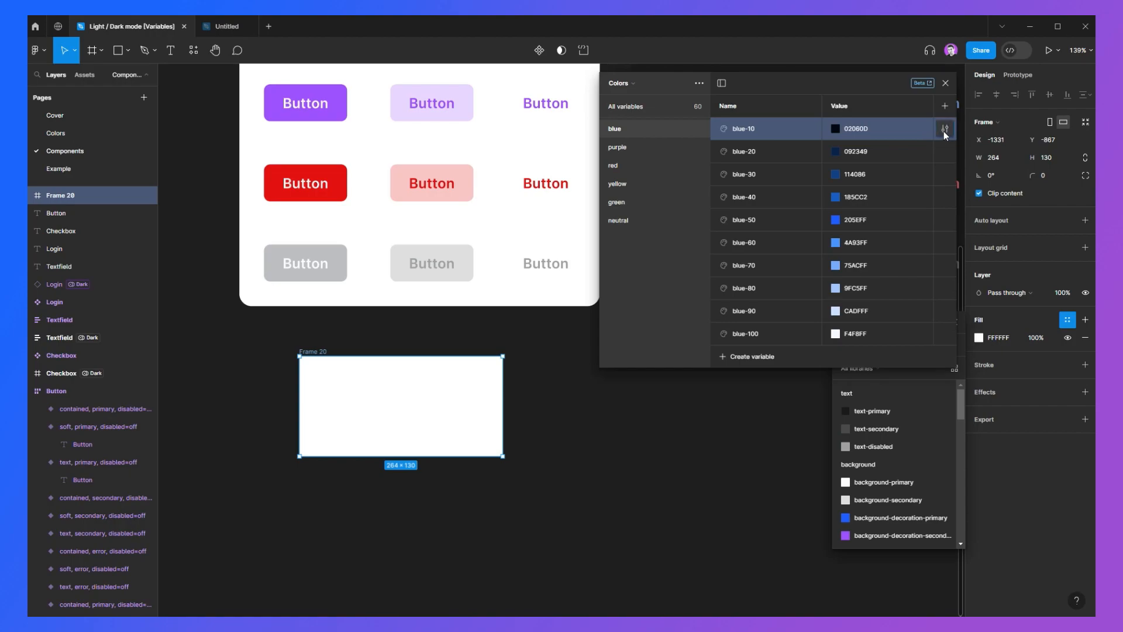
pyautogui.click(944, 129)
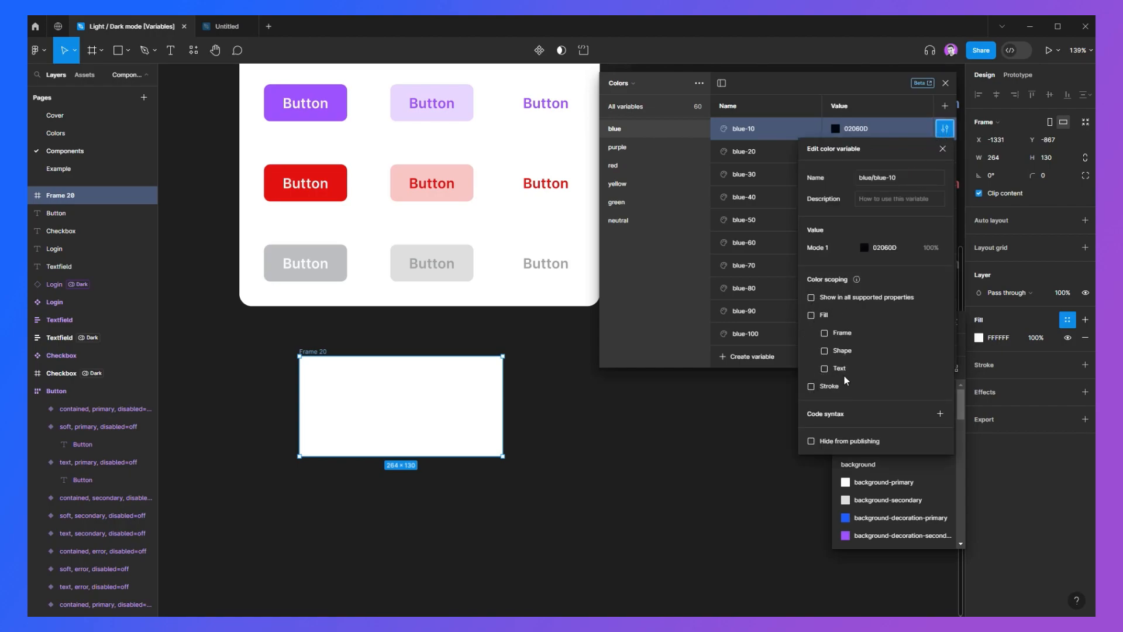
pyautogui.click(747, 130)
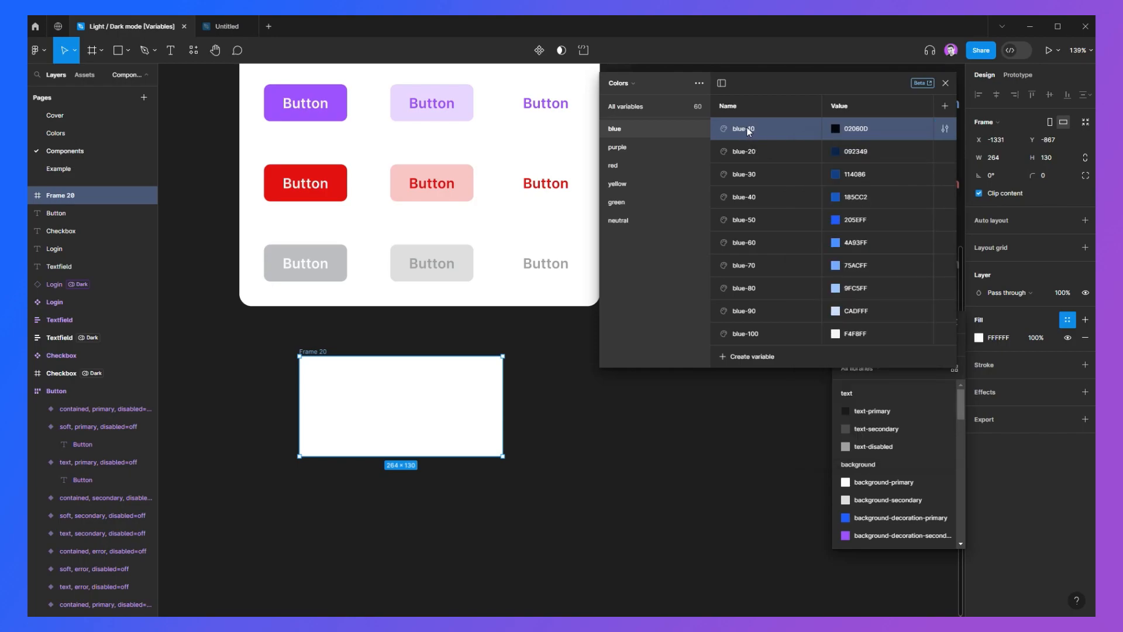
pyautogui.click(945, 84)
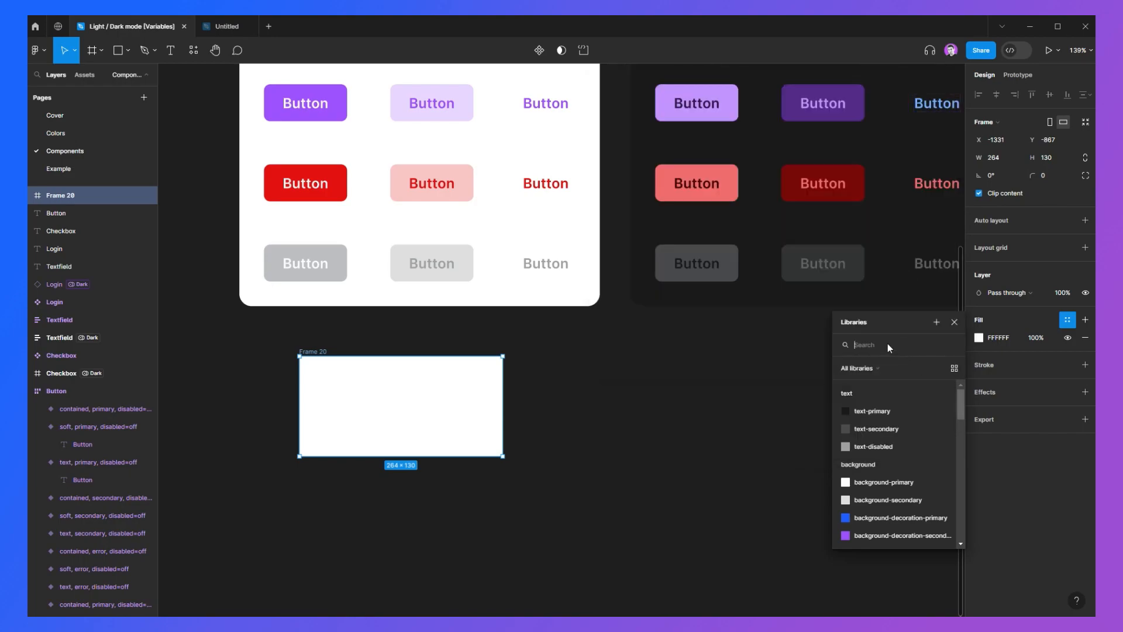
# Step: Search the fill variable list for blue-10 and then for background, scrolling through the results before closing it
pyautogui.write('blue-10')
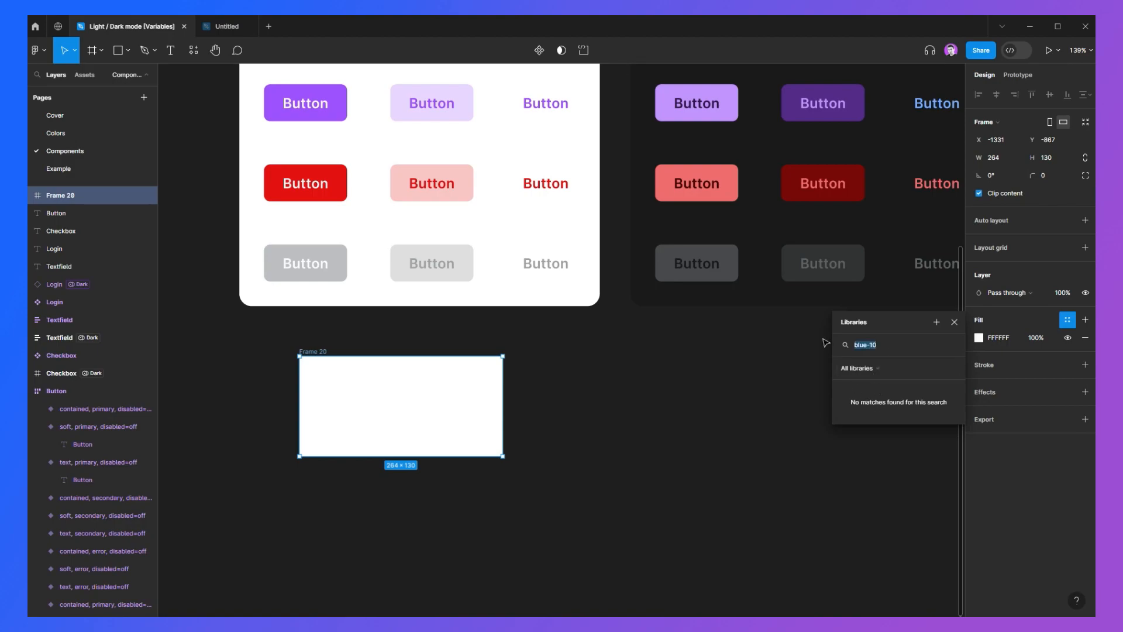
pyautogui.press('BackSpace')
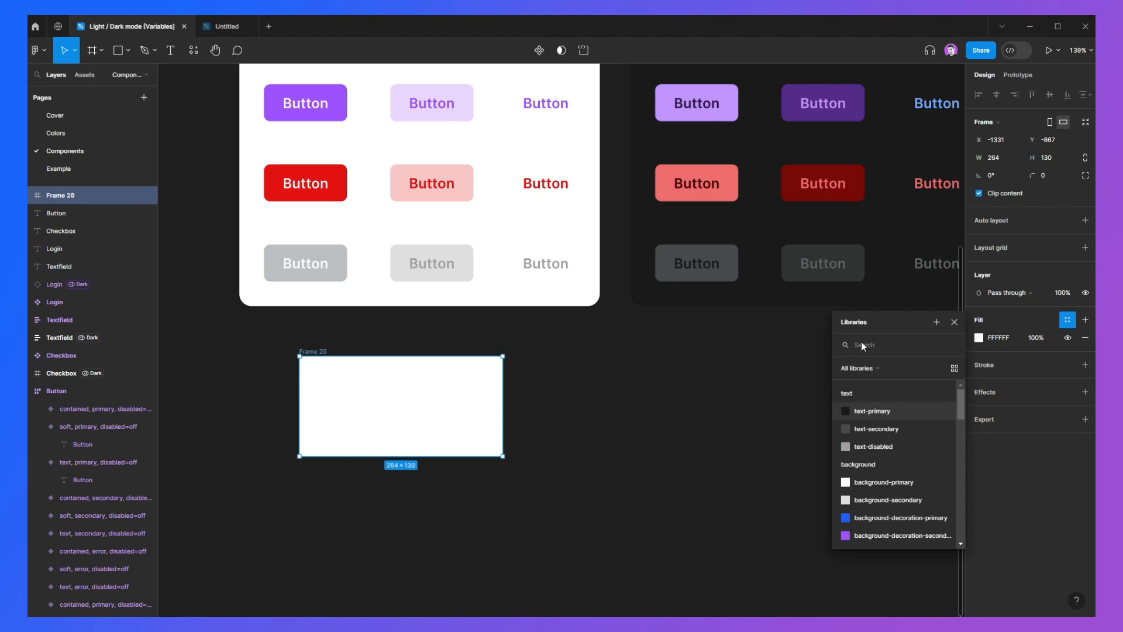
pyautogui.write('background')
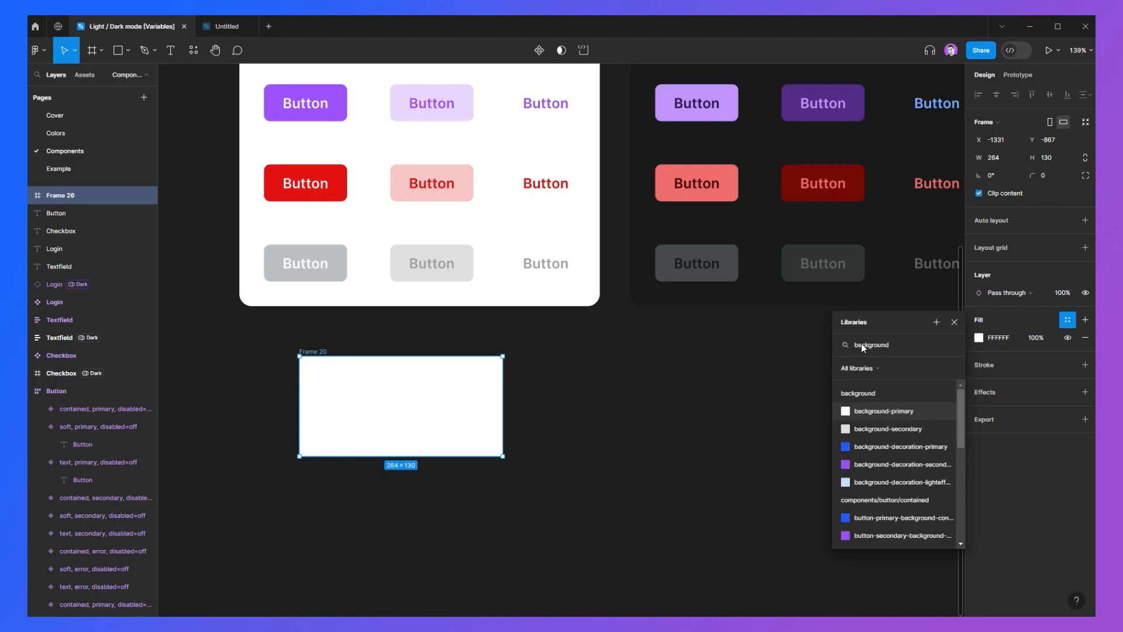
pyautogui.scroll(-3, 859, 398)
pyautogui.scroll(-3, 889, 404)
pyautogui.scroll(4, 883, 468)
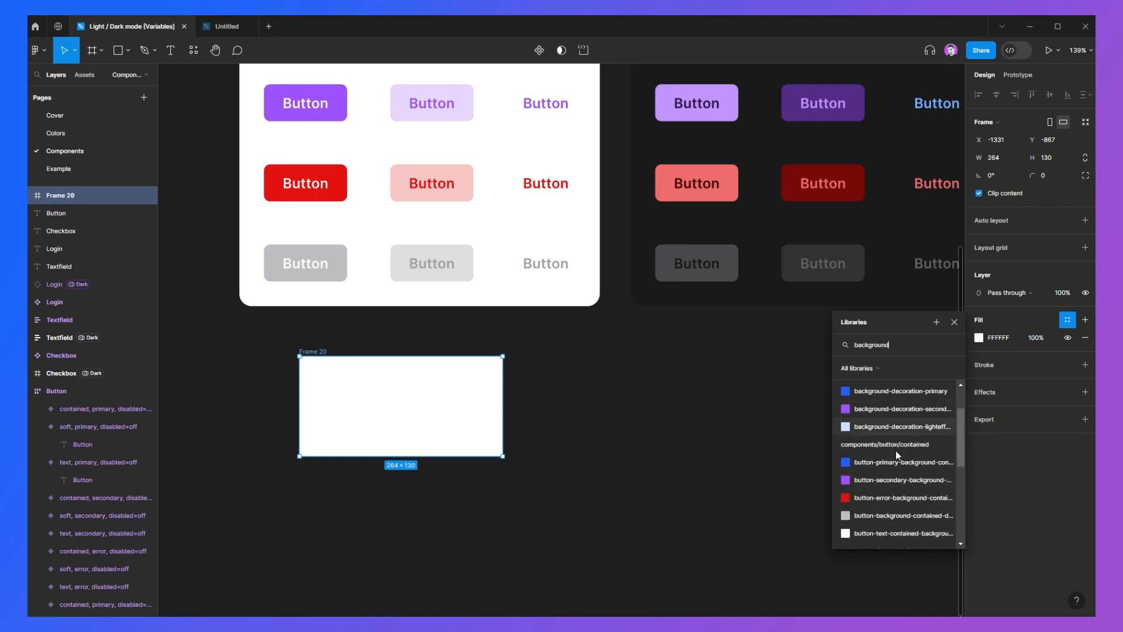
pyautogui.scroll(-5, 895, 448)
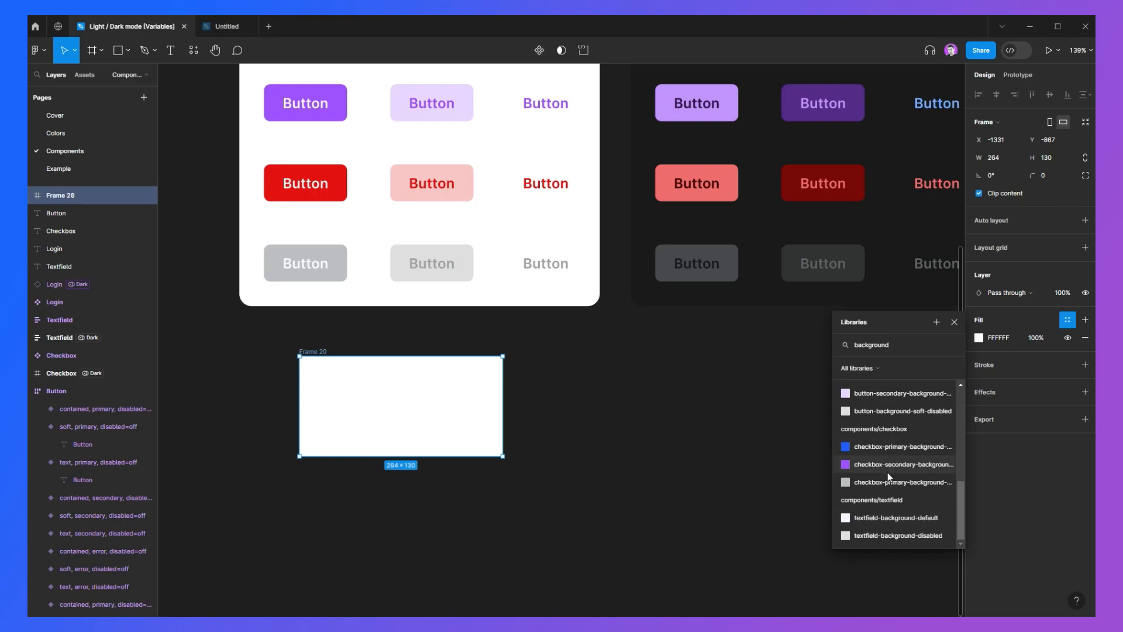
pyautogui.scroll(4, 884, 479)
pyautogui.scroll(3, 885, 488)
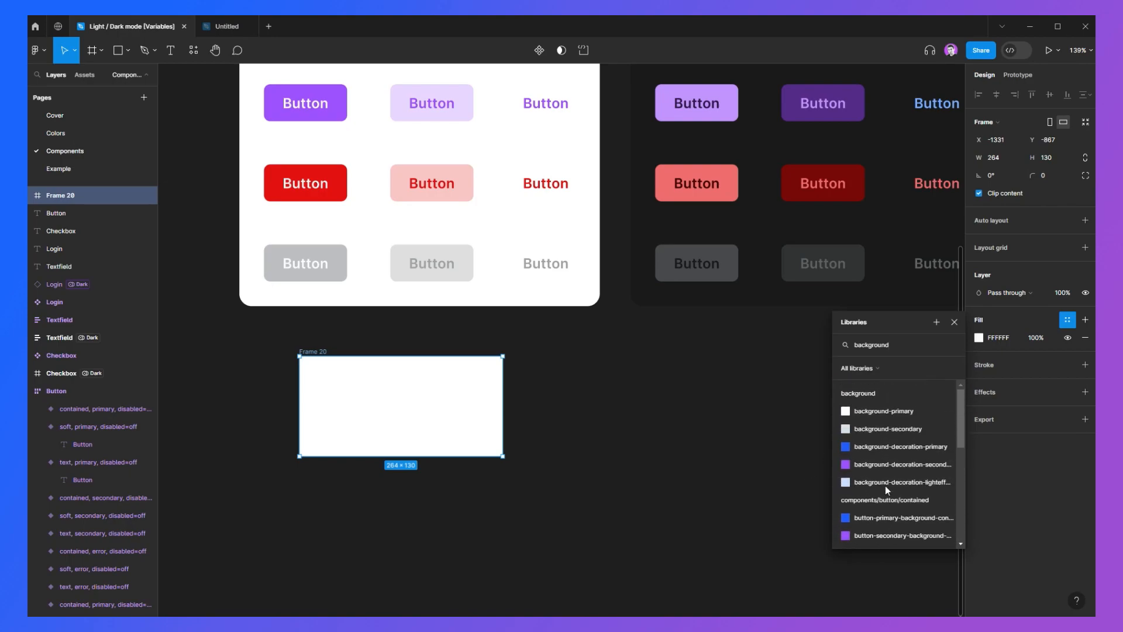
pyautogui.click(953, 323)
# Step: Delete the empty frame below the Button component set
pyautogui.click(560, 419)
pyautogui.moveTo(544, 427); pyautogui.dragTo(559, 467)
pyautogui.scroll(-3, 560, 436)
pyautogui.moveTo(315, 397); pyautogui.dragTo(561, 536)
pyautogui.scroll(-2, 470, 466)
pyautogui.moveTo(469, 466)
pyautogui.mouseDown()
pyautogui.moveTo(509, 336)
pyautogui.moveTo(471, 478)
pyautogui.mouseUp()
pyautogui.scroll(1, 598, 475)
pyautogui.moveTo(598, 474); pyautogui.dragTo(599, 244)
pyautogui.scroll(-1, 599, 244)
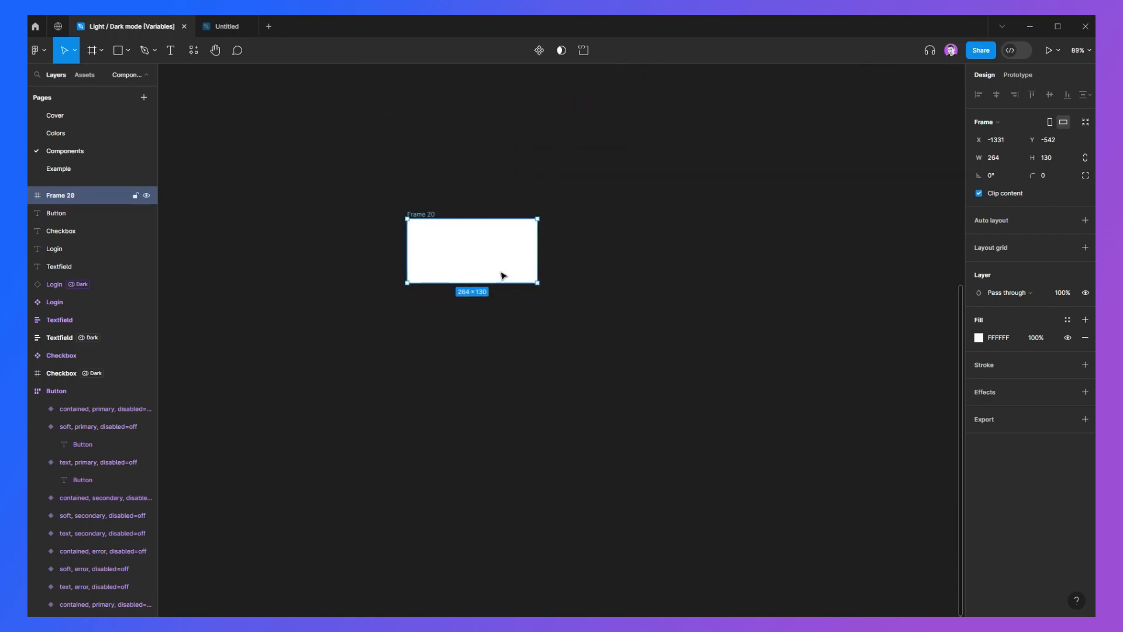
pyautogui.moveTo(504, 276); pyautogui.dragTo(494, 367)
pyautogui.click(544, 359)
pyautogui.scroll(1, 516, 377)
pyautogui.moveTo(322, 234); pyautogui.dragTo(597, 402)
pyautogui.click(618, 415)
pyautogui.scroll(-3, 585, 385)
pyautogui.moveTo(421, 306); pyautogui.dragTo(614, 453)
pyautogui.press('Delete')
# Step: Zoom out over all component sets and open the Example page
pyautogui.scroll(4, 639, 468)
pyautogui.scroll(3, 565, 291)
pyautogui.scroll(-2, 622, 326)
pyautogui.click(535, 291)
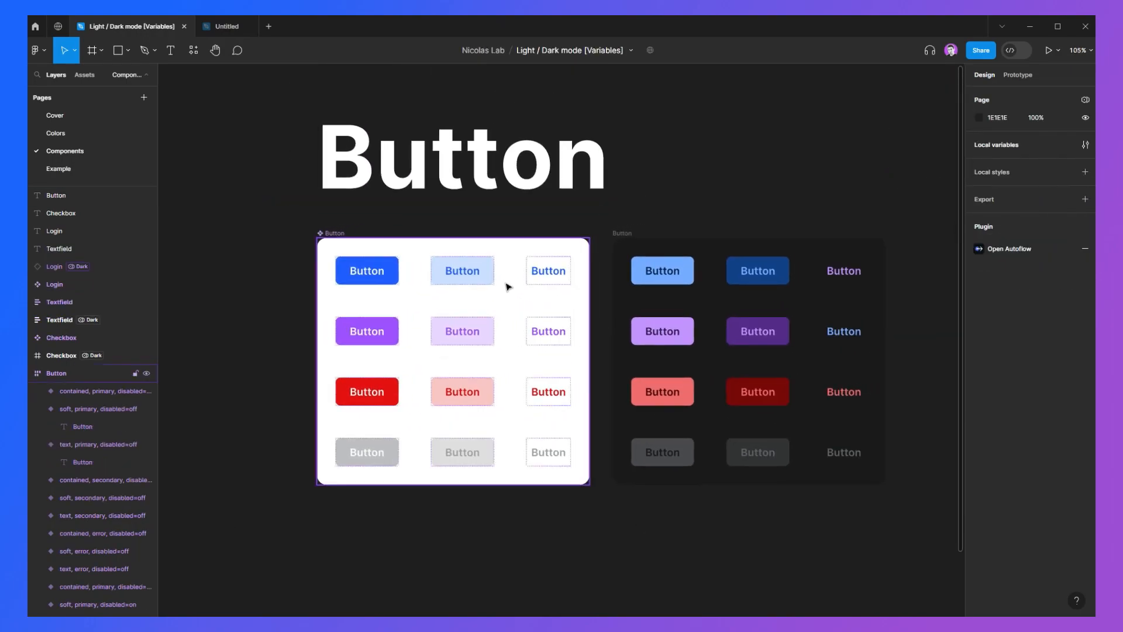
pyautogui.moveTo(290, 225); pyautogui.dragTo(880, 523)
pyautogui.click(879, 531)
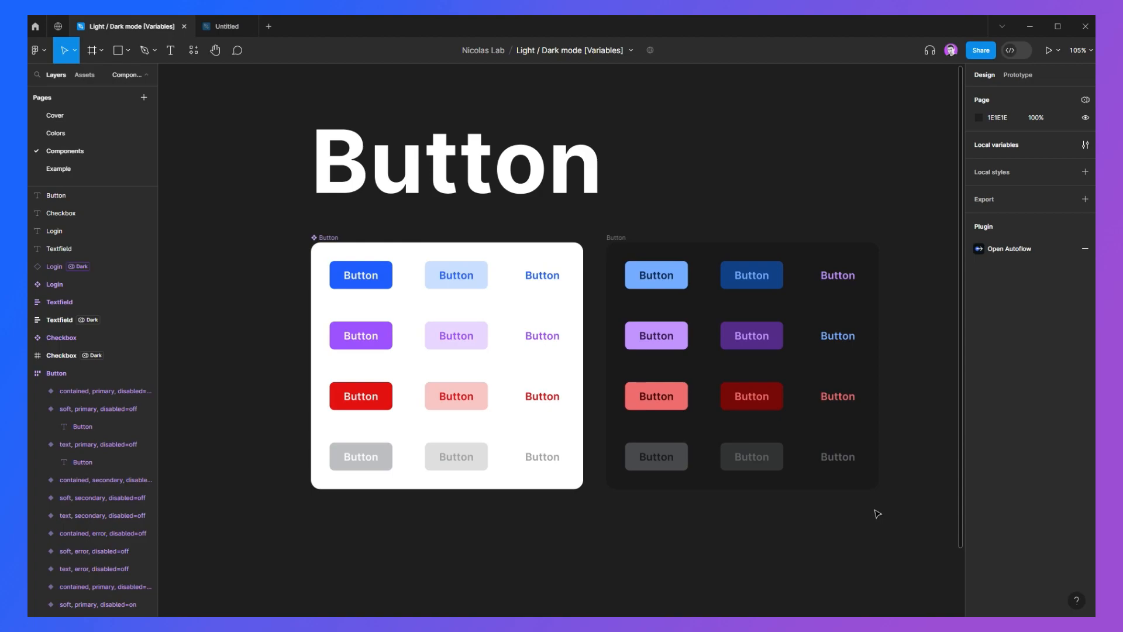
pyautogui.moveTo(926, 528); pyautogui.dragTo(604, 248)
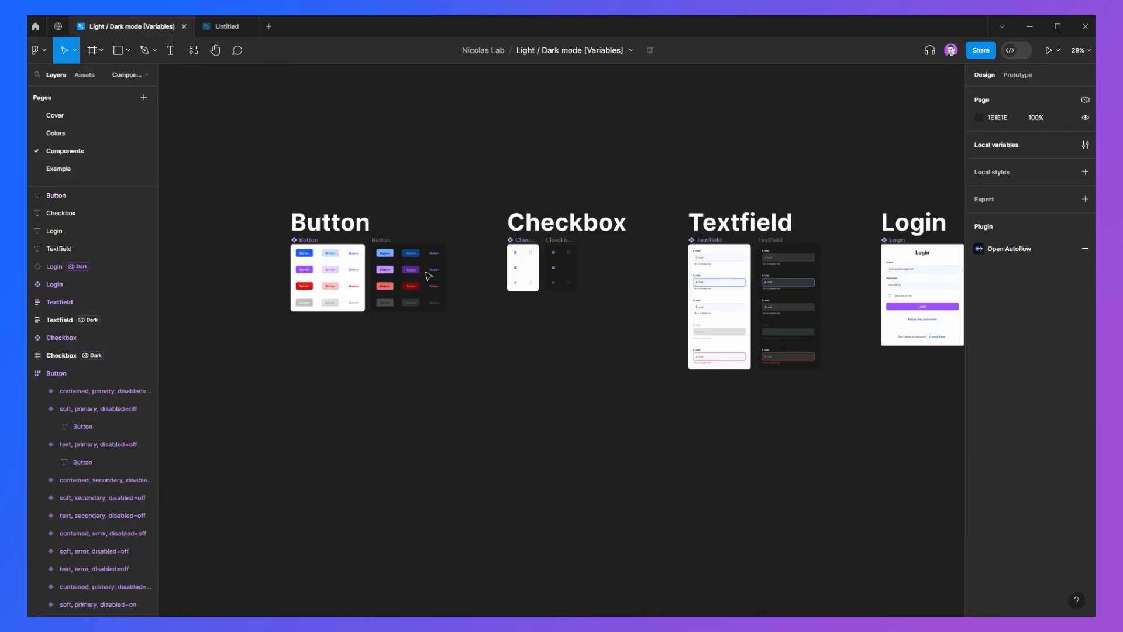
pyautogui.click(59, 169)
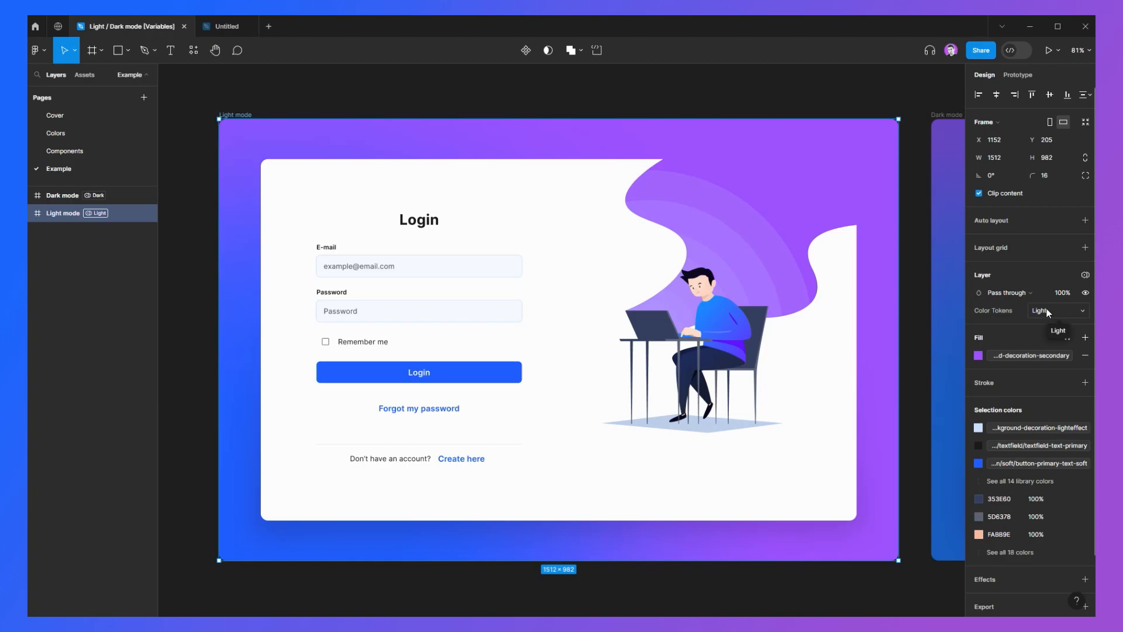
# Step: Switch the Light mode frame's Color Tokens mode to Dark, then undo the change
pyautogui.click(1048, 308)
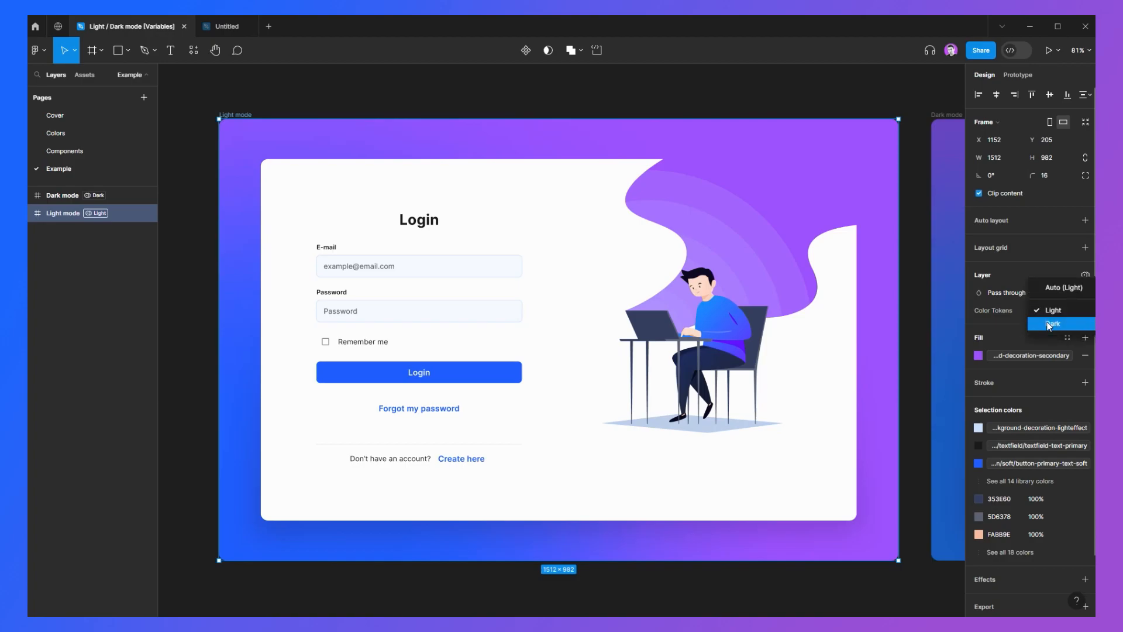
pyautogui.click(1049, 323)
pyautogui.click(914, 383)
pyautogui.hotkey('ctrl', 'z')
pyautogui.hotkey('ctrl', 'z')
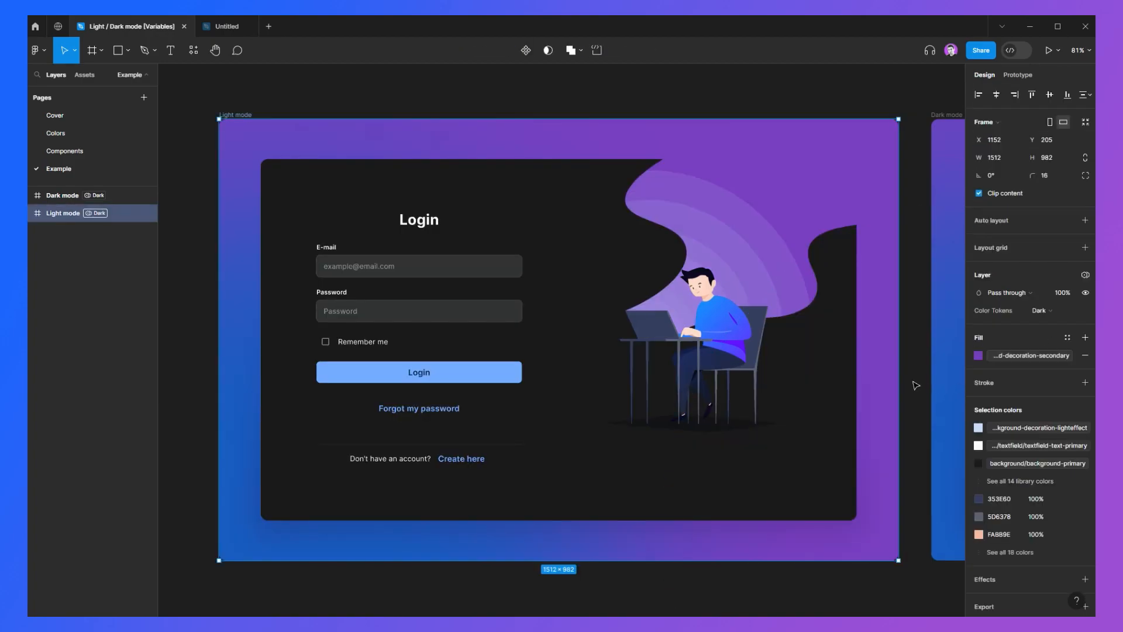
# Step: Place a Button instance from the local assets above the Dark mode frame, then delete it
pyautogui.scroll(-2, 661, 185)
pyautogui.moveTo(661, 184); pyautogui.dragTo(431, 209)
pyautogui.scroll(-1, 444, 183)
pyautogui.moveTo(406, 143); pyautogui.dragTo(385, 166)
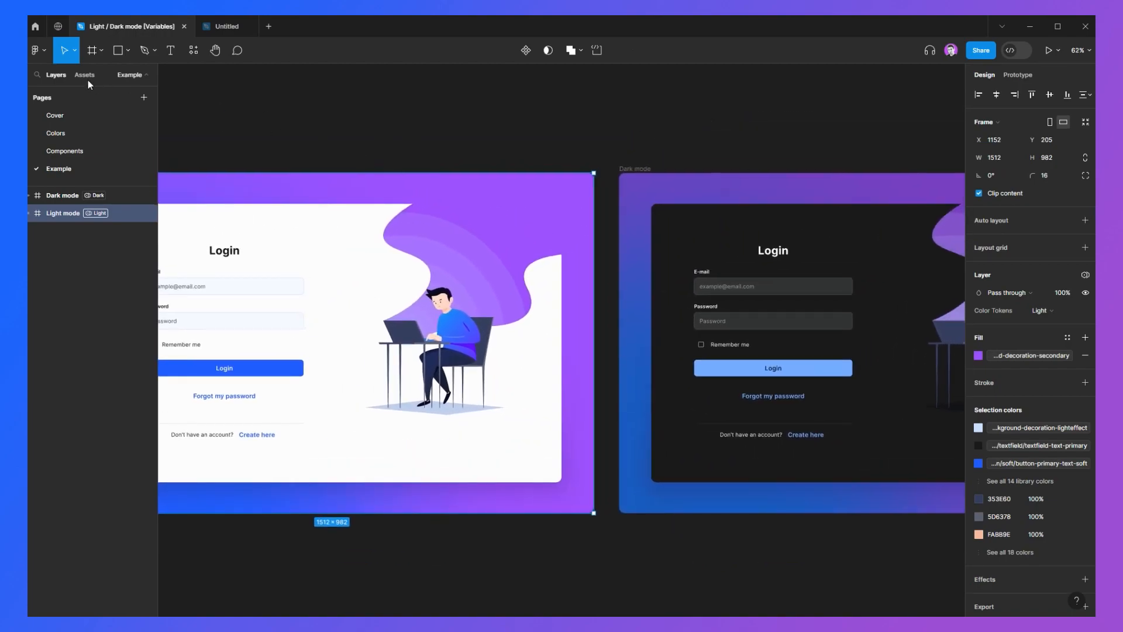
pyautogui.click(85, 75)
pyautogui.moveTo(61, 200); pyautogui.dragTo(677, 150)
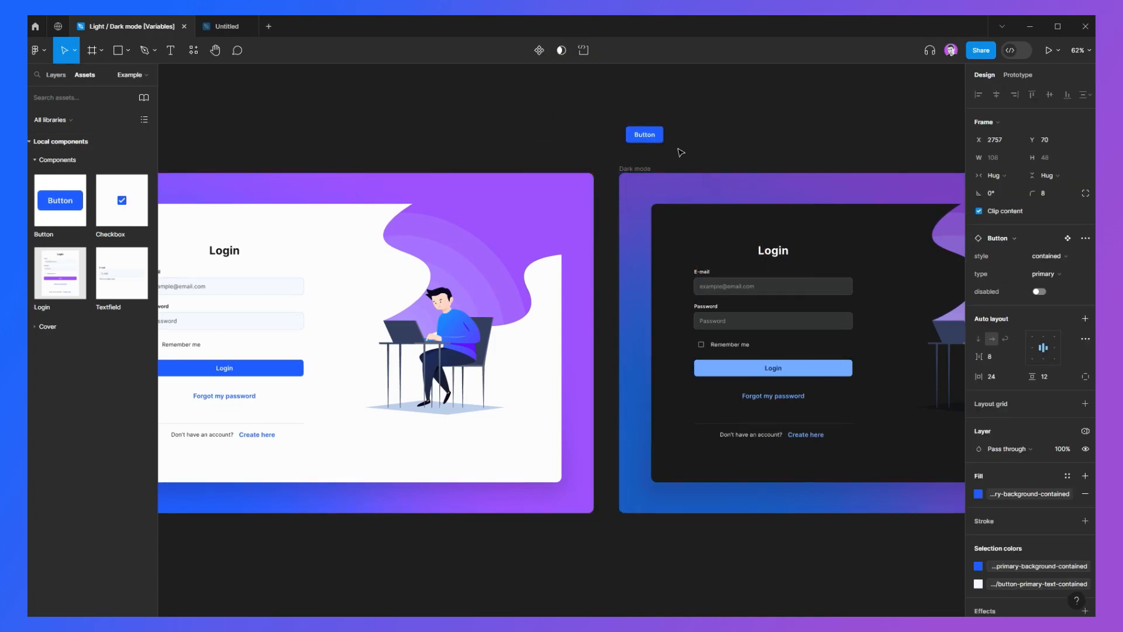
pyautogui.scroll(5, 677, 150)
pyautogui.moveTo(585, 135); pyautogui.dragTo(636, 260)
pyautogui.press('Delete')
# Step: Place a Button instance from the local assets inside the Dark mode frame
pyautogui.scroll(-5, 636, 260)
pyautogui.moveTo(796, 187); pyautogui.dragTo(528, 148)
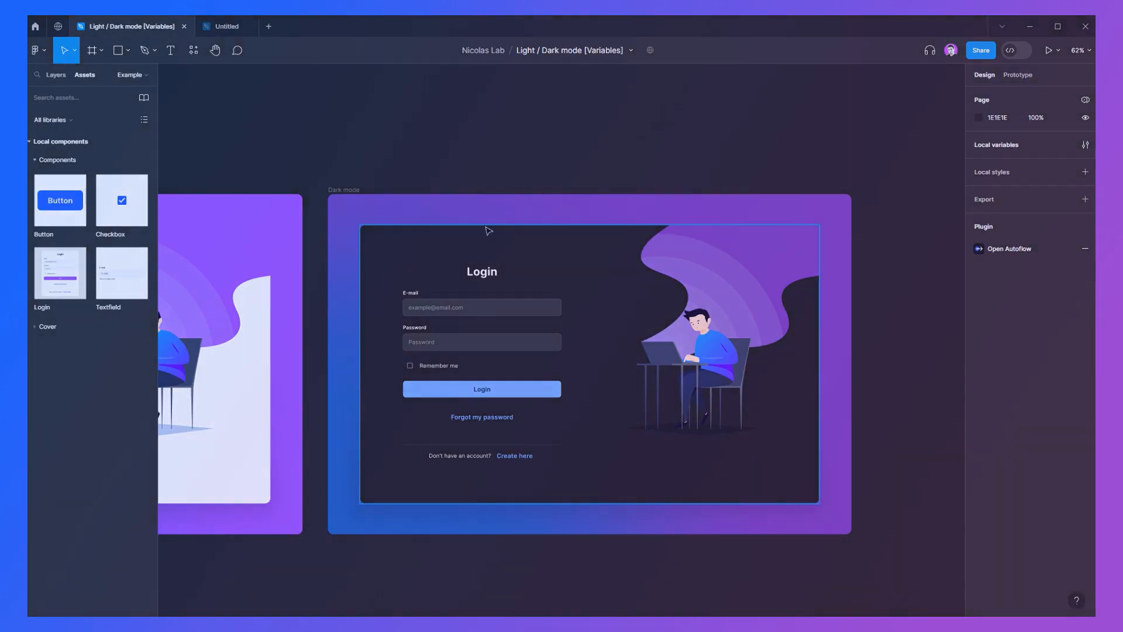
pyautogui.scroll(-3, 639, 202)
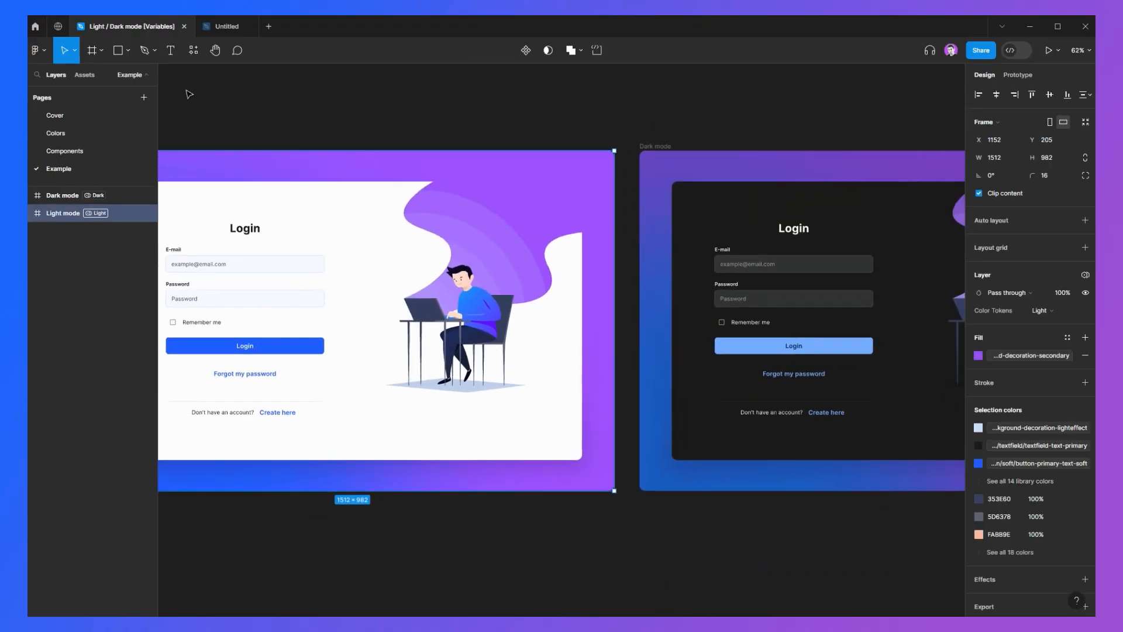
pyautogui.click(85, 75)
pyautogui.moveTo(60, 200); pyautogui.dragTo(665, 265)
# Step: Browse the Color Tokens collection's Light and Dark values for the button variables
pyautogui.scroll(5, 677, 148)
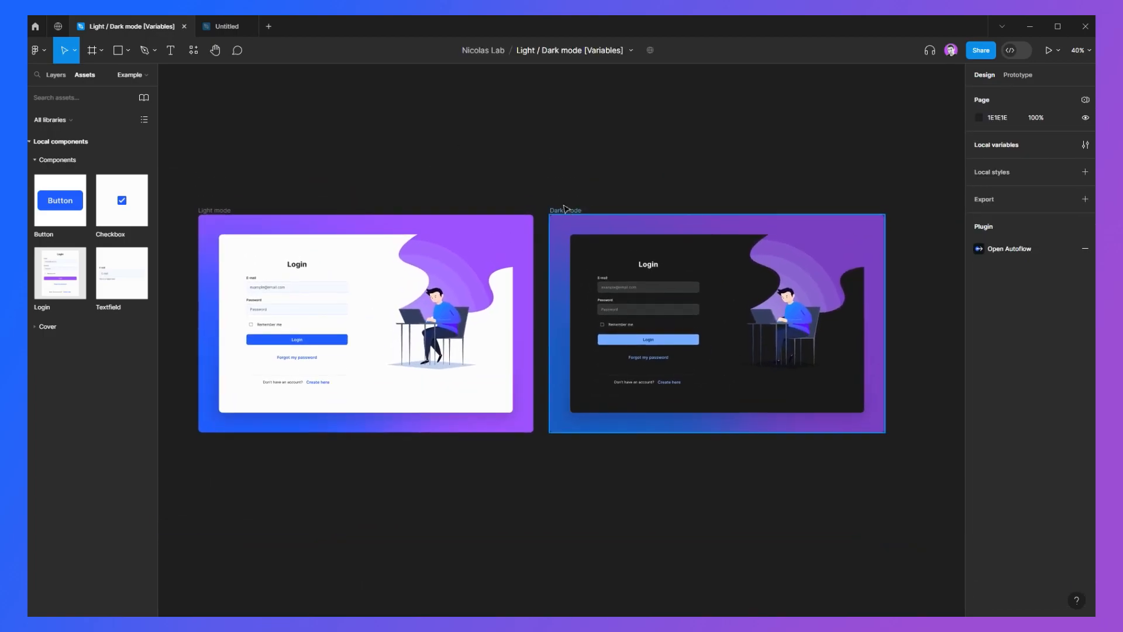
pyautogui.scroll(3, 263, 315)
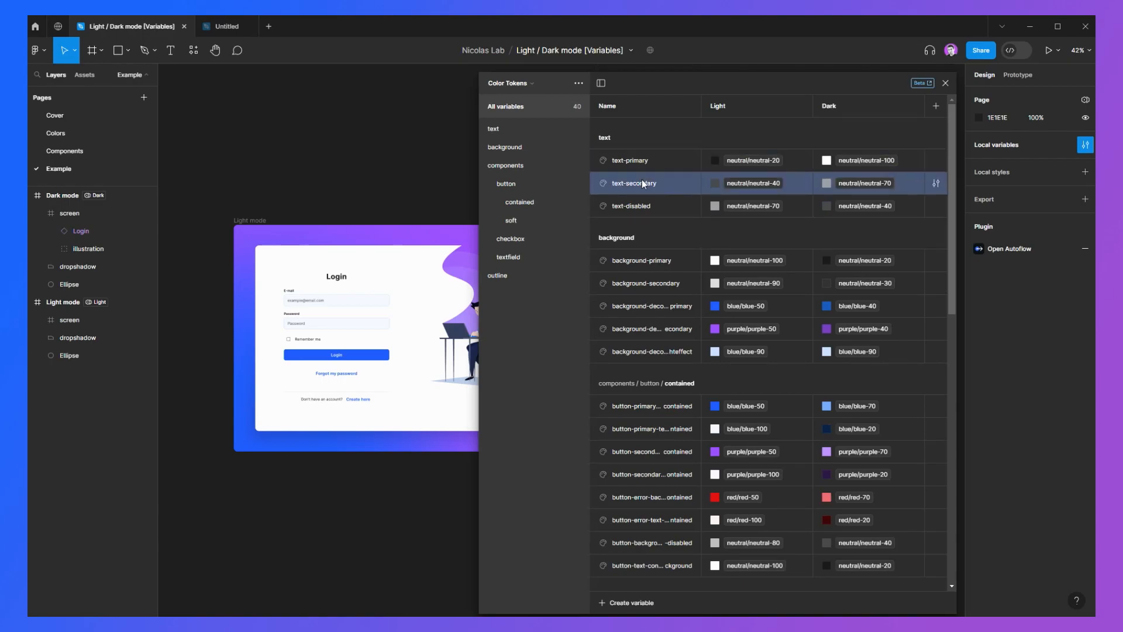
pyautogui.scroll(-3, 674, 296)
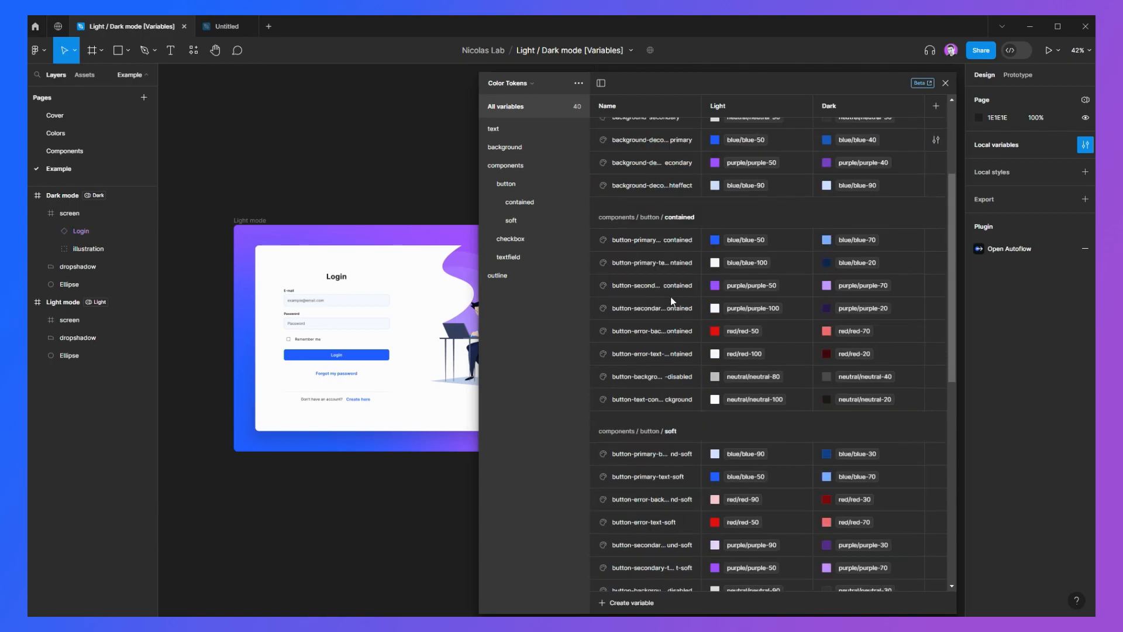
pyautogui.scroll(-5, 674, 351)
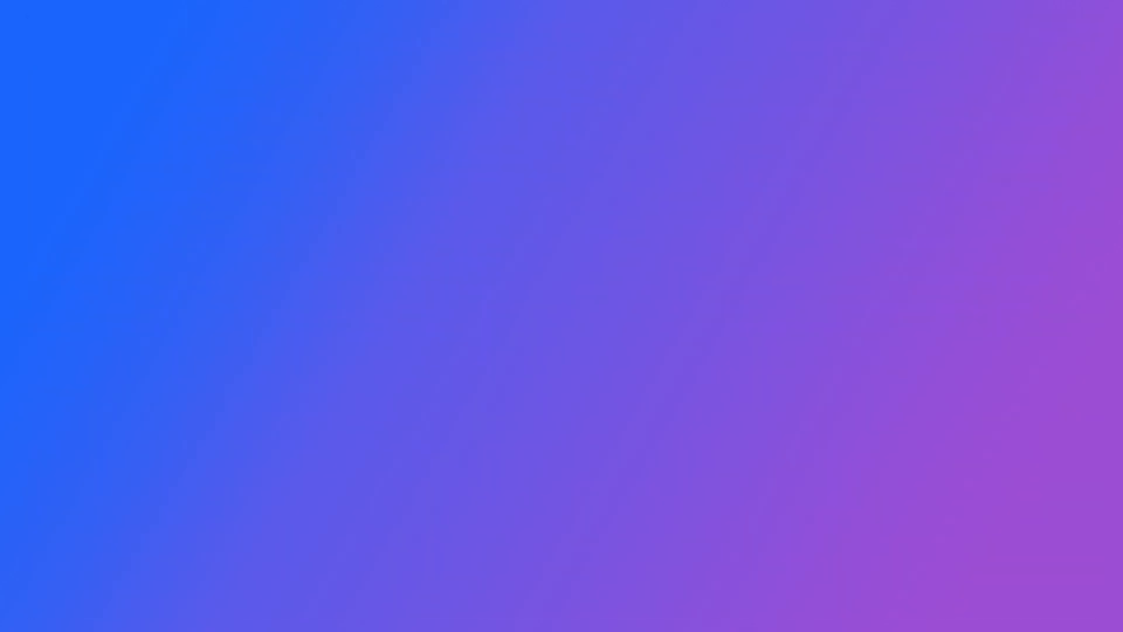